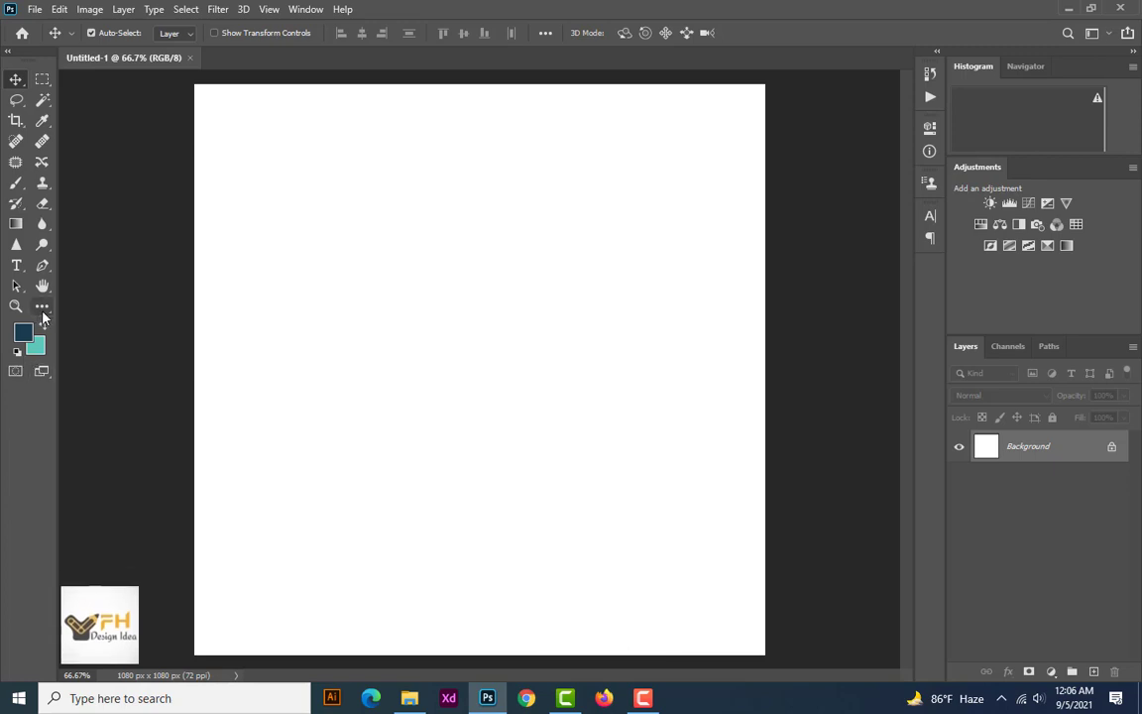
# Place the orange fork-and-knife logo image, scale it to about 12.5%, and position it in the canvas's upper-left corner
pyautogui.click(409, 697)
pyautogui.moveTo(251, 146); pyautogui.dragTo(263, 254)
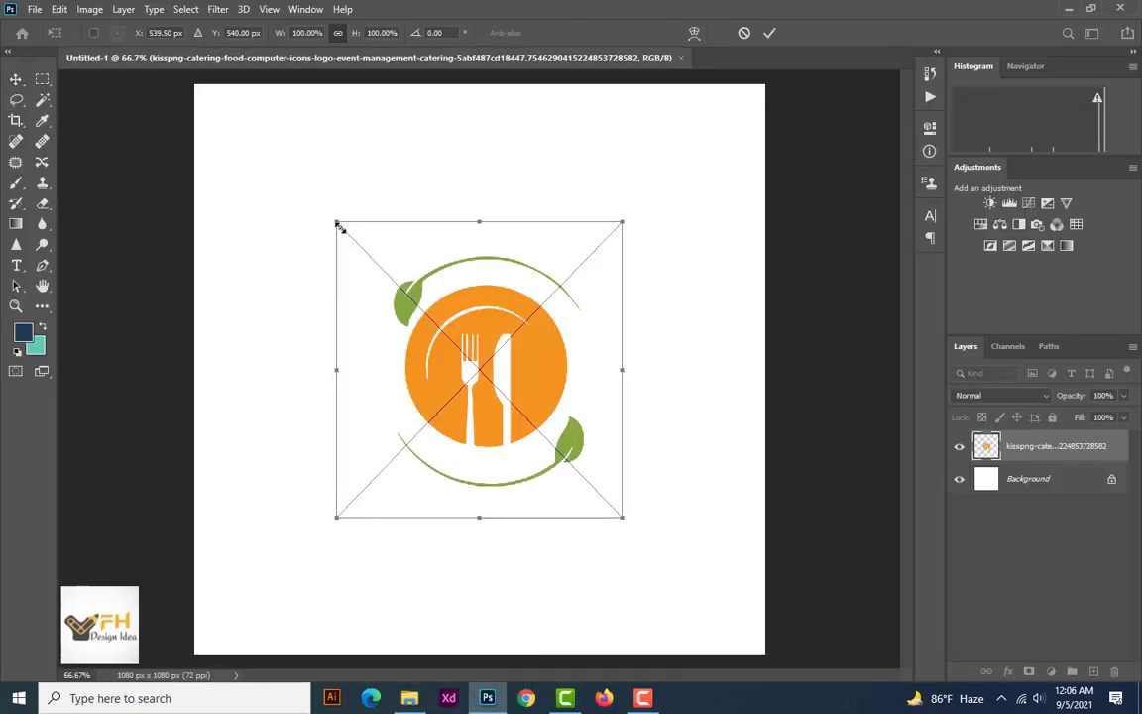
pyautogui.moveTo(339, 224); pyautogui.dragTo(230, 126)
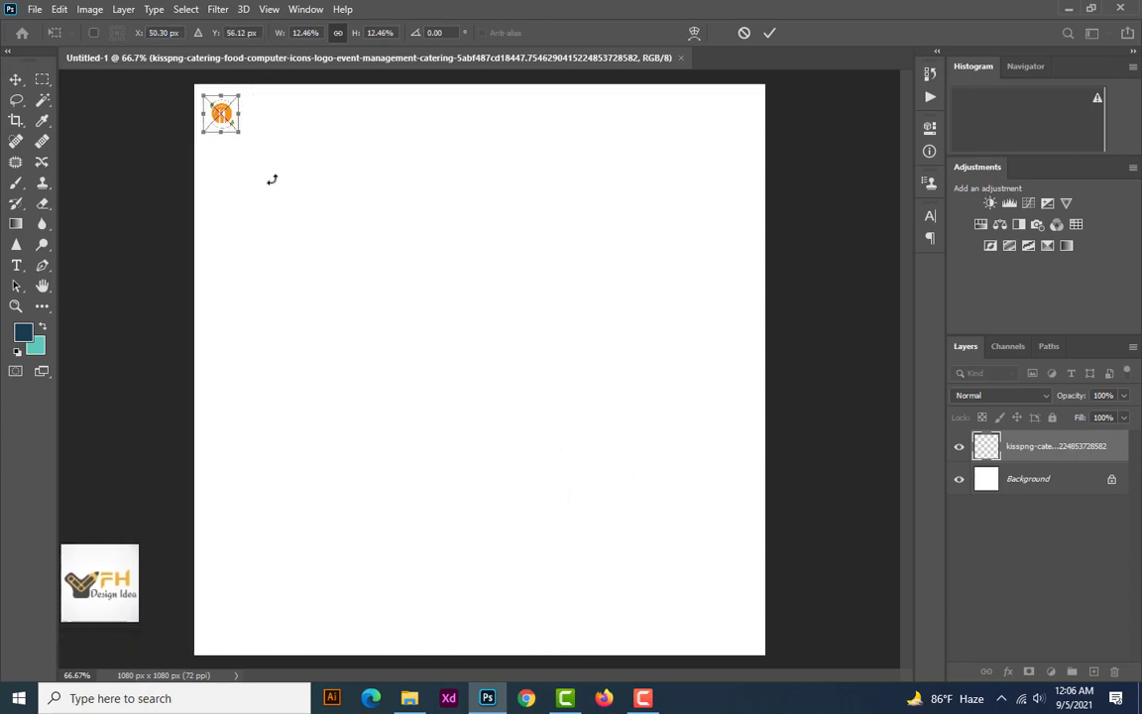
pyautogui.press('Return')
# Add the text "logo" in Choplin Bold, 72 pt, dark blue, beside the fork-and-knife icon
pyautogui.click(22, 265)
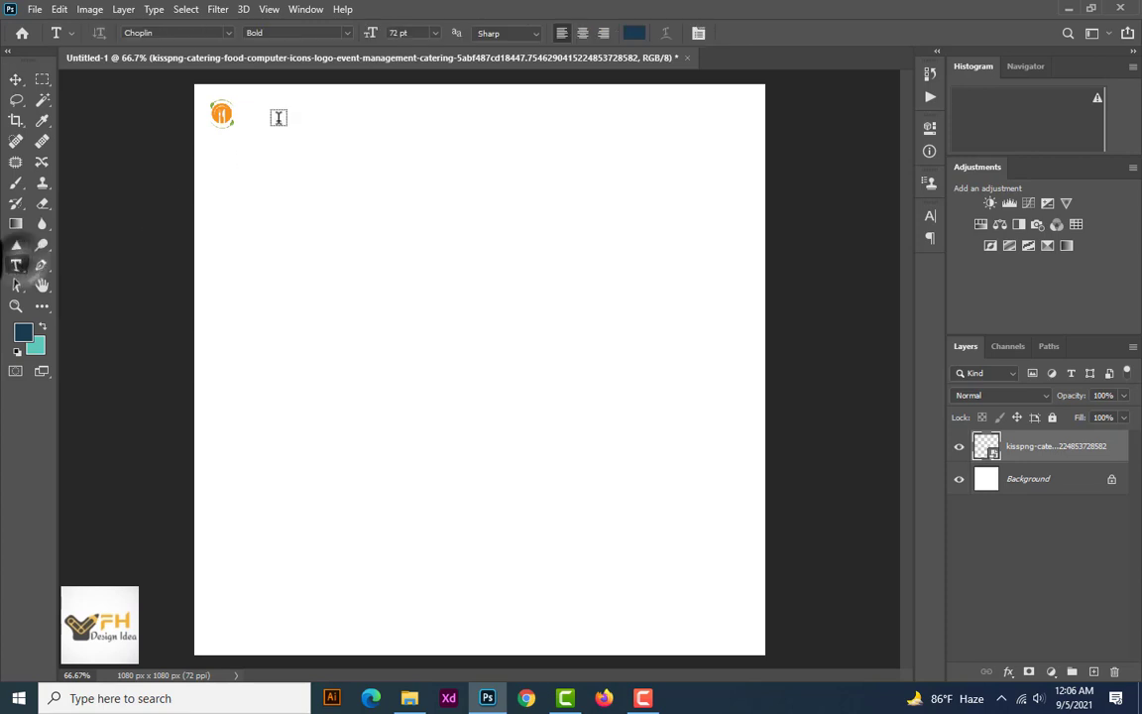
pyautogui.click(243, 115)
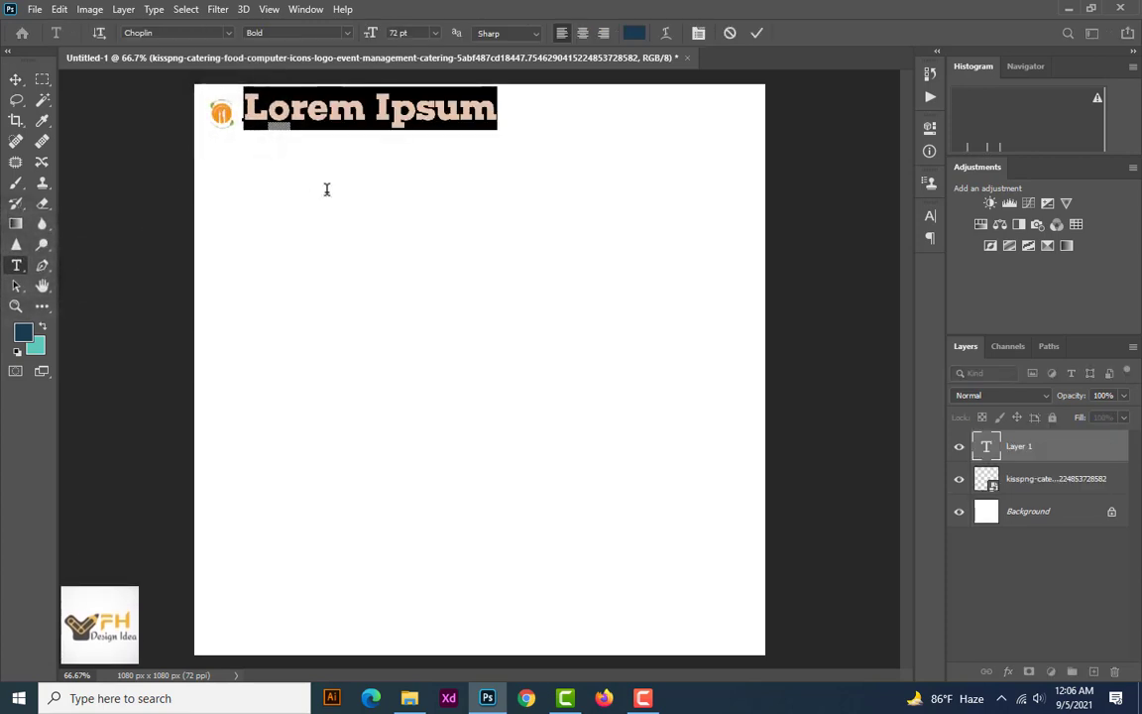
pyautogui.write('logo')
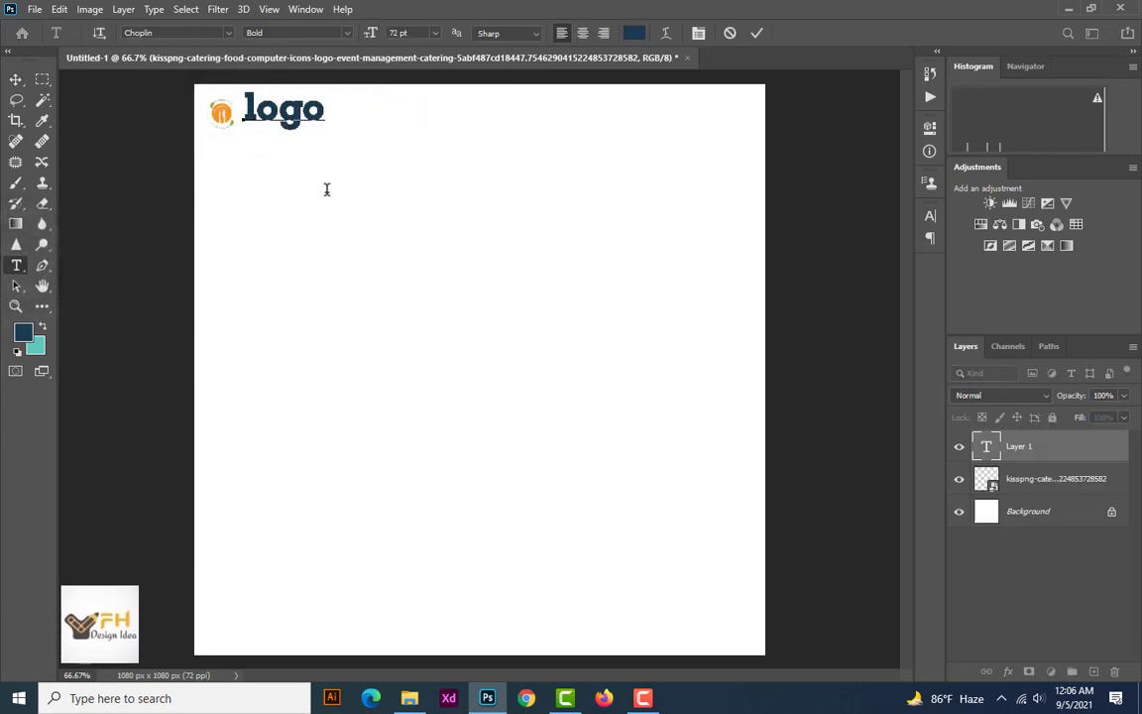
pyautogui.click(17, 82)
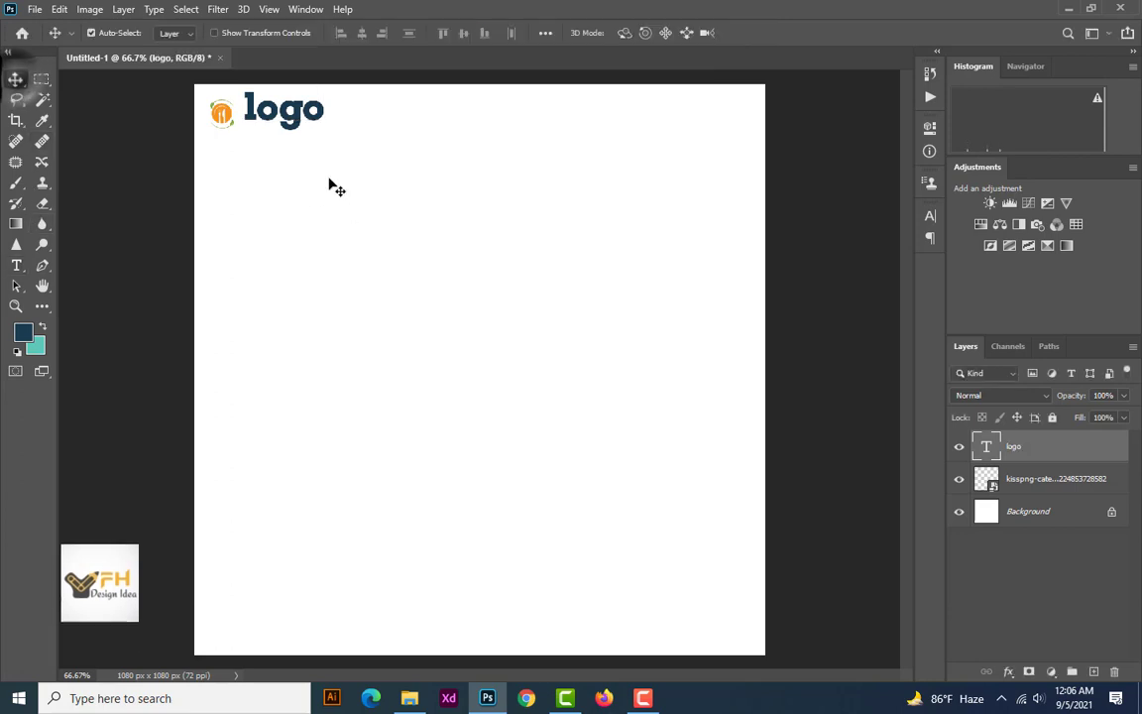
# Scale the "logo" text down to roughly half its size and align it directly beside the icon
pyautogui.hotkey('ctrl', 't')
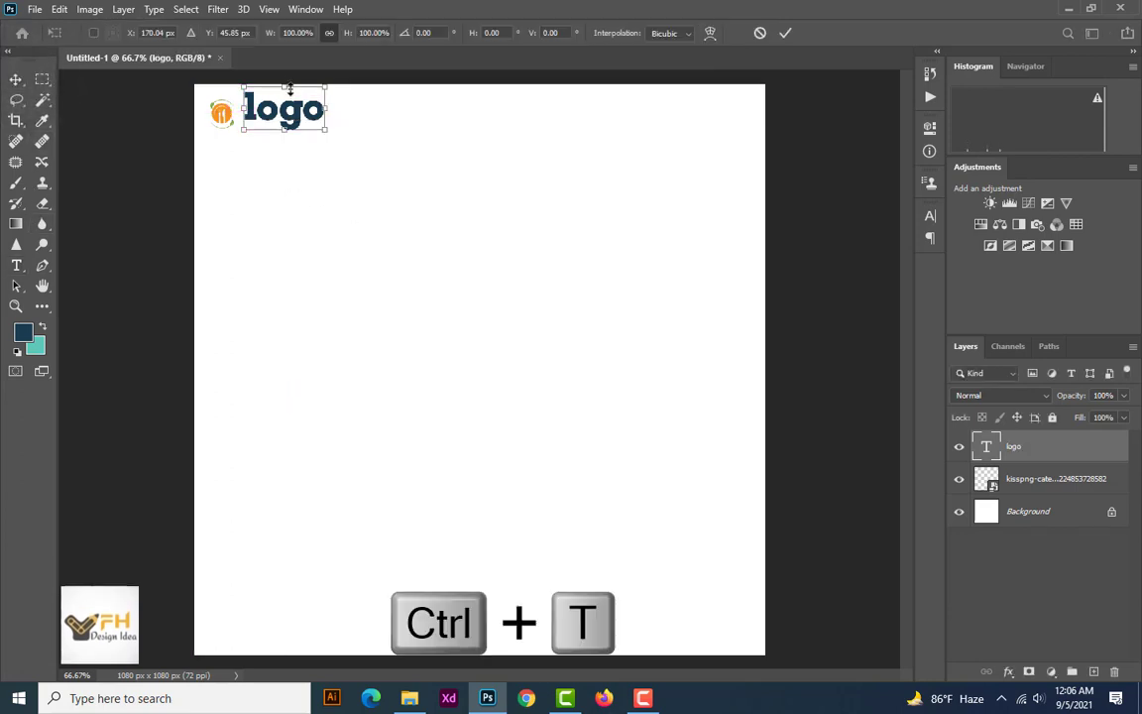
pyautogui.moveTo(287, 87); pyautogui.dragTo(258, 122)
pyautogui.press('Return')
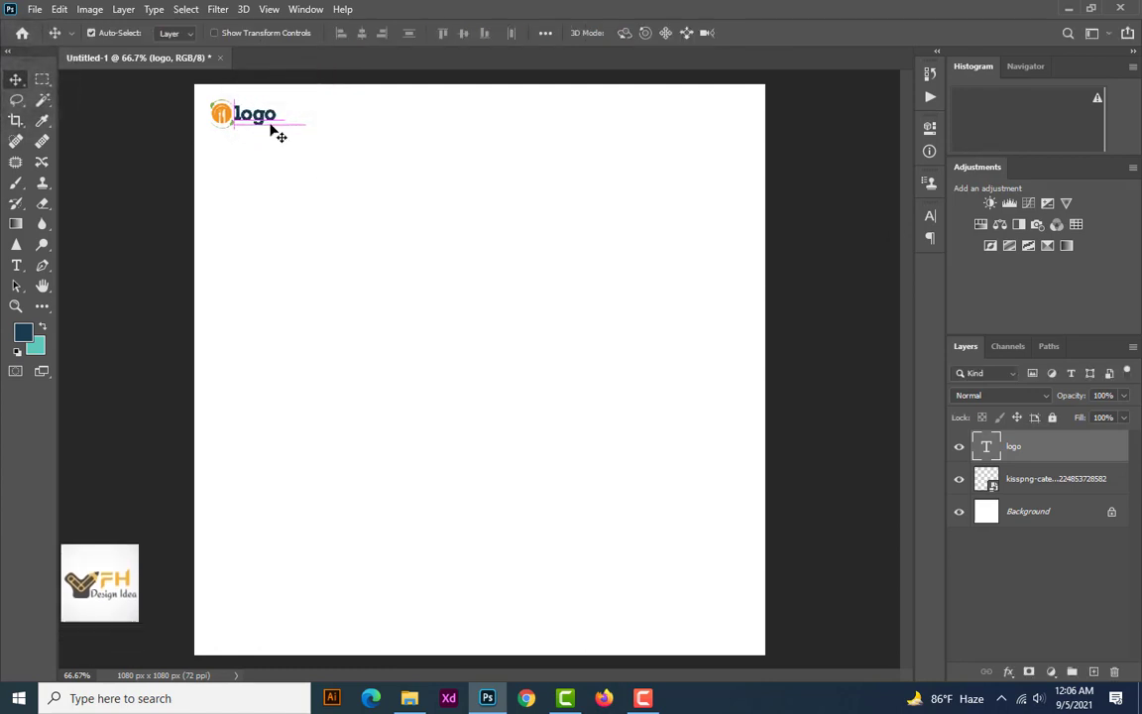
pyautogui.scroll(-3, 284, 203)
pyautogui.scroll(6, 295, 195)
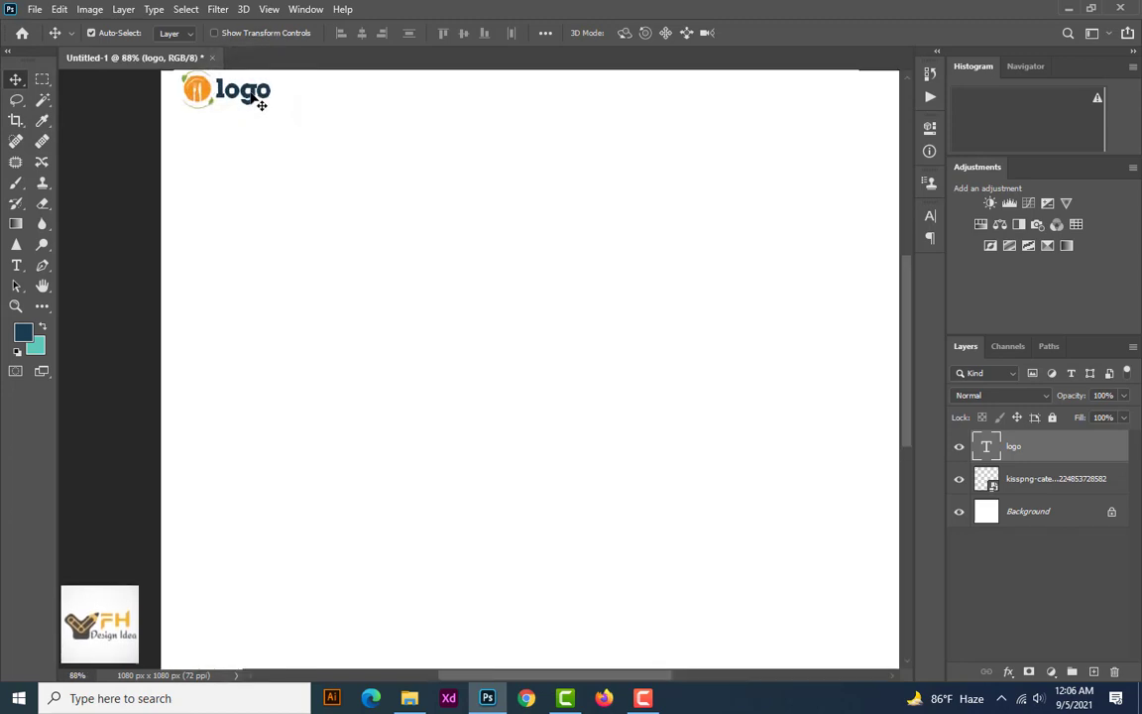
pyautogui.hotkey('ctrl', '0')
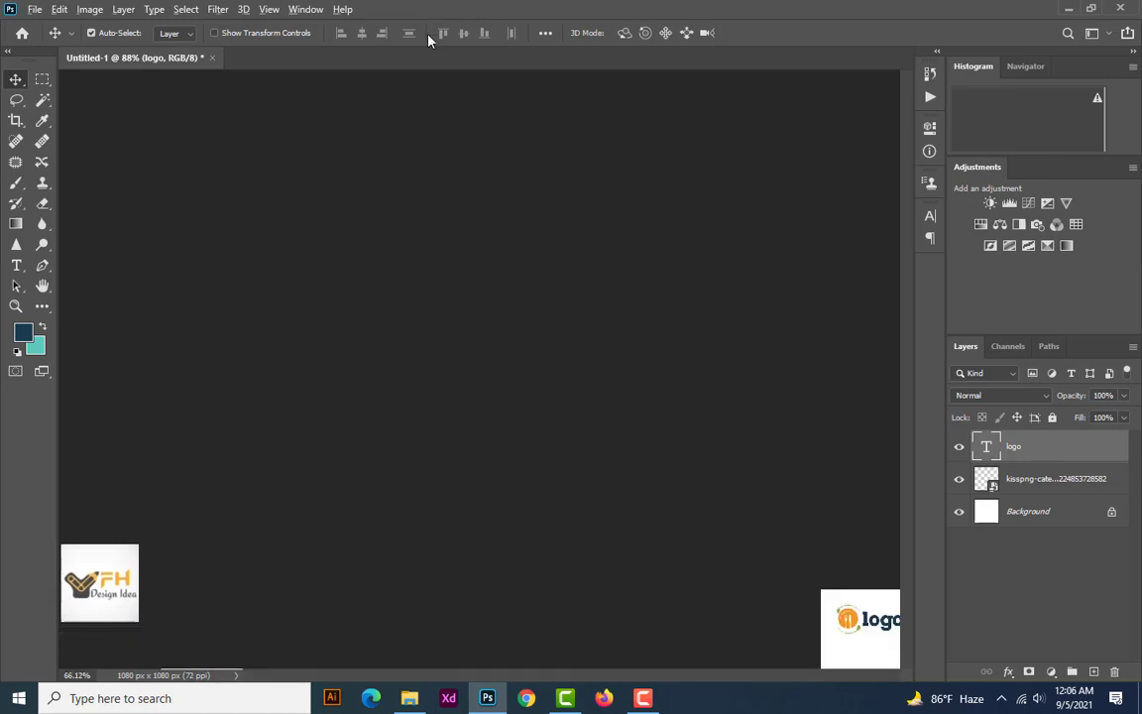
pyautogui.scroll(-1, 311, 208)
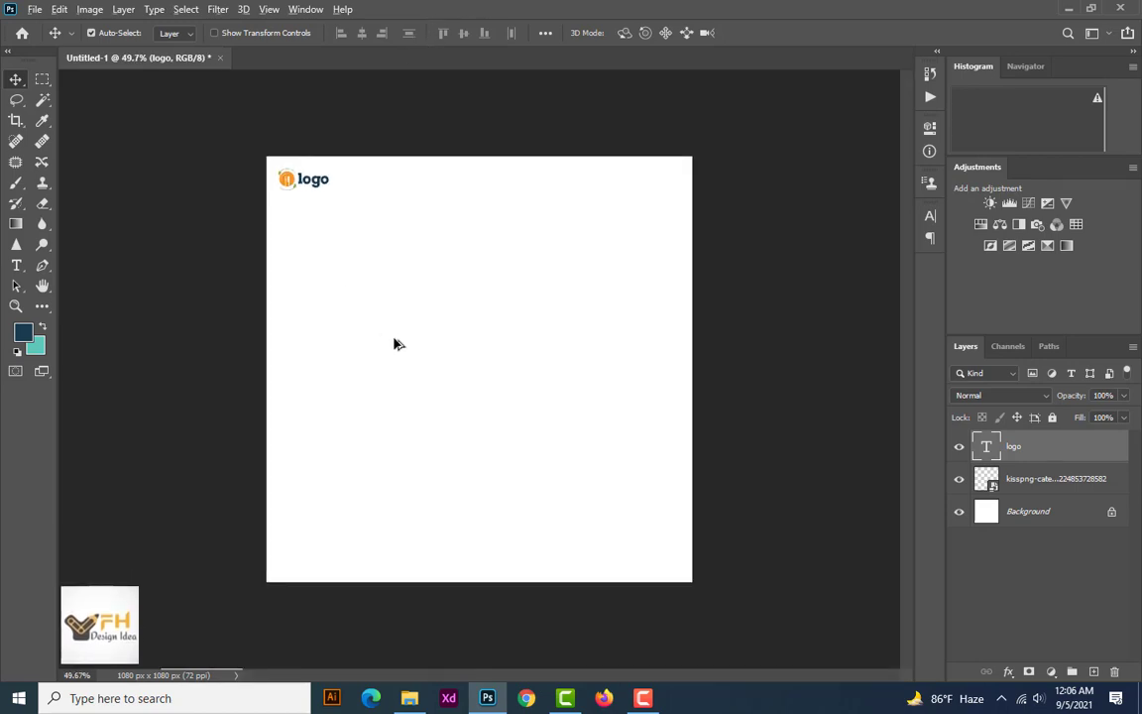
pyautogui.scroll(1, 395, 344)
pyautogui.scroll(1, 325, 237)
pyautogui.scroll(-1, 311, 219)
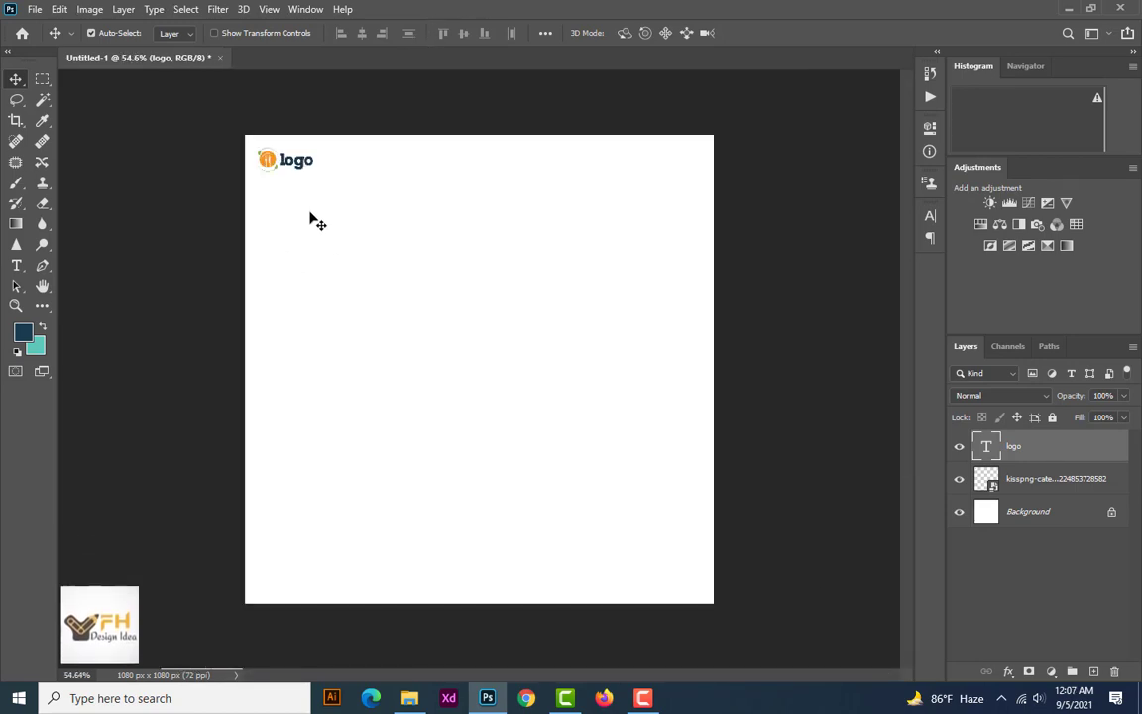
# Start a skyline path mid-canvas with the Pen tool: a flat-topped first building, a small step down, a slanted base and a second wall
pyautogui.click(46, 264)
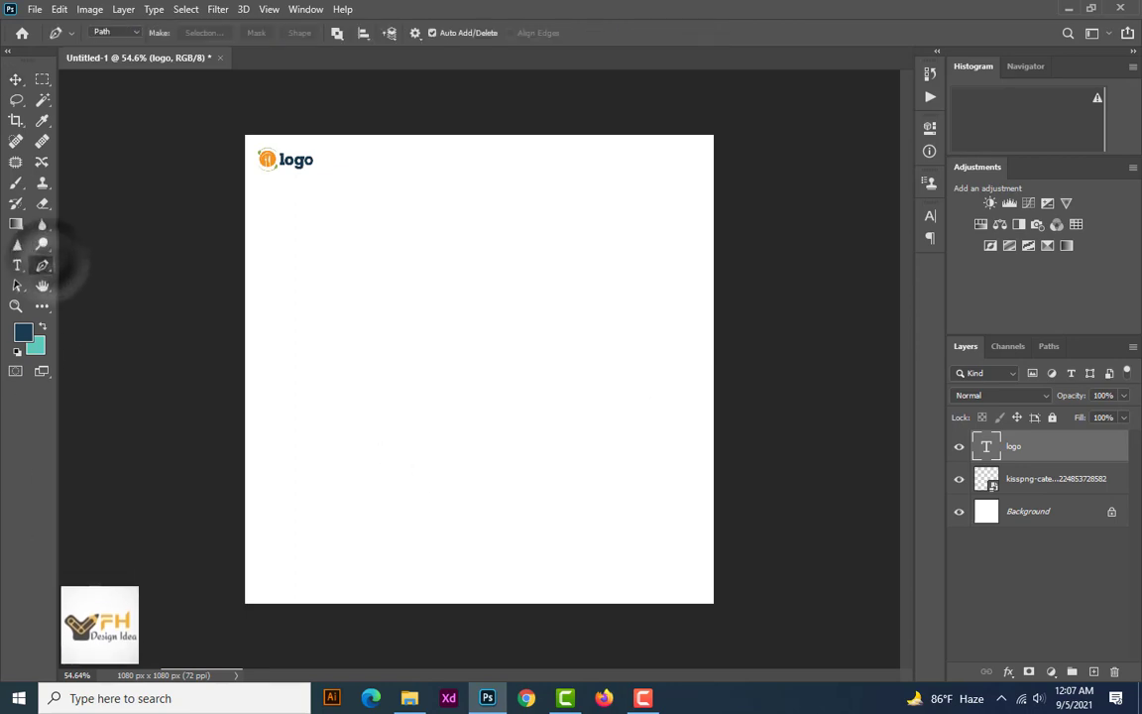
pyautogui.click(425, 400)
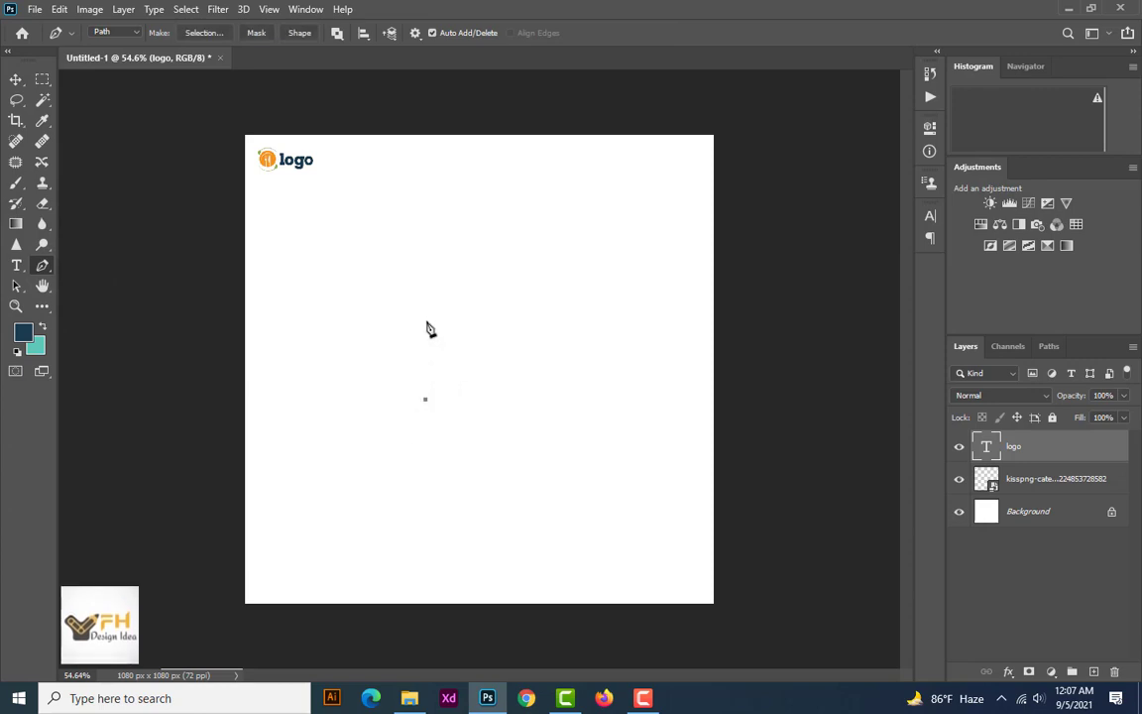
pyautogui.keyDown('shift'); pyautogui.click(426, 340); pyautogui.keyUp('shift')
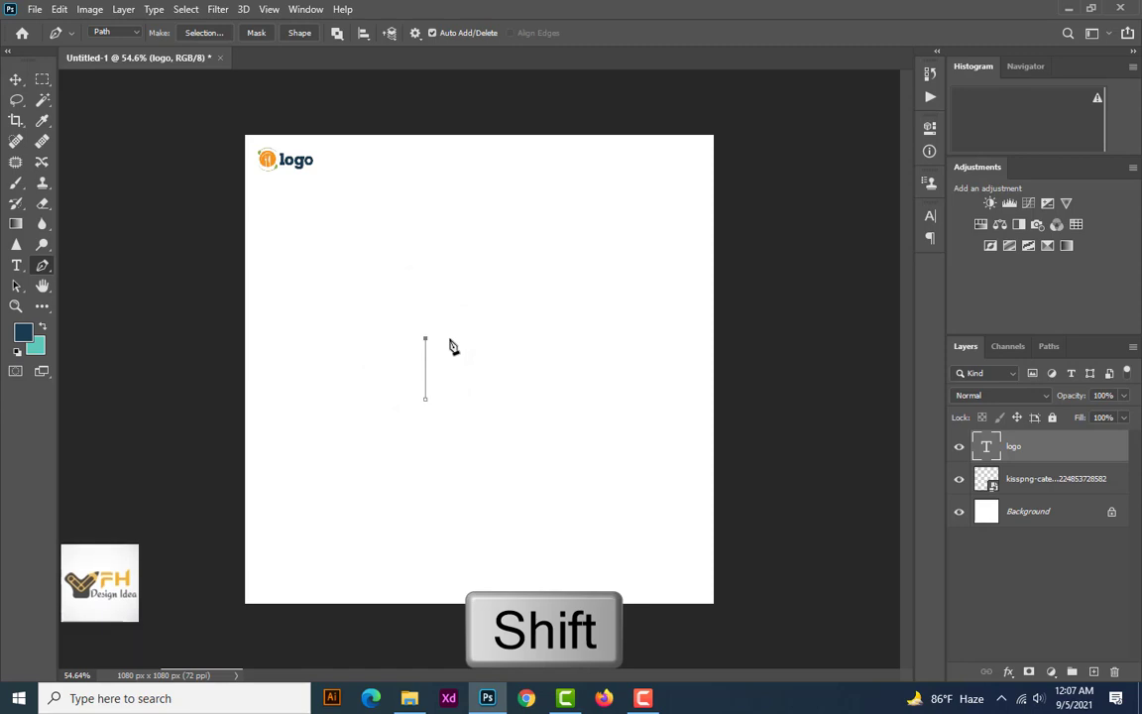
pyautogui.keyDown('shift'); pyautogui.click(450, 340); pyautogui.keyUp('shift')
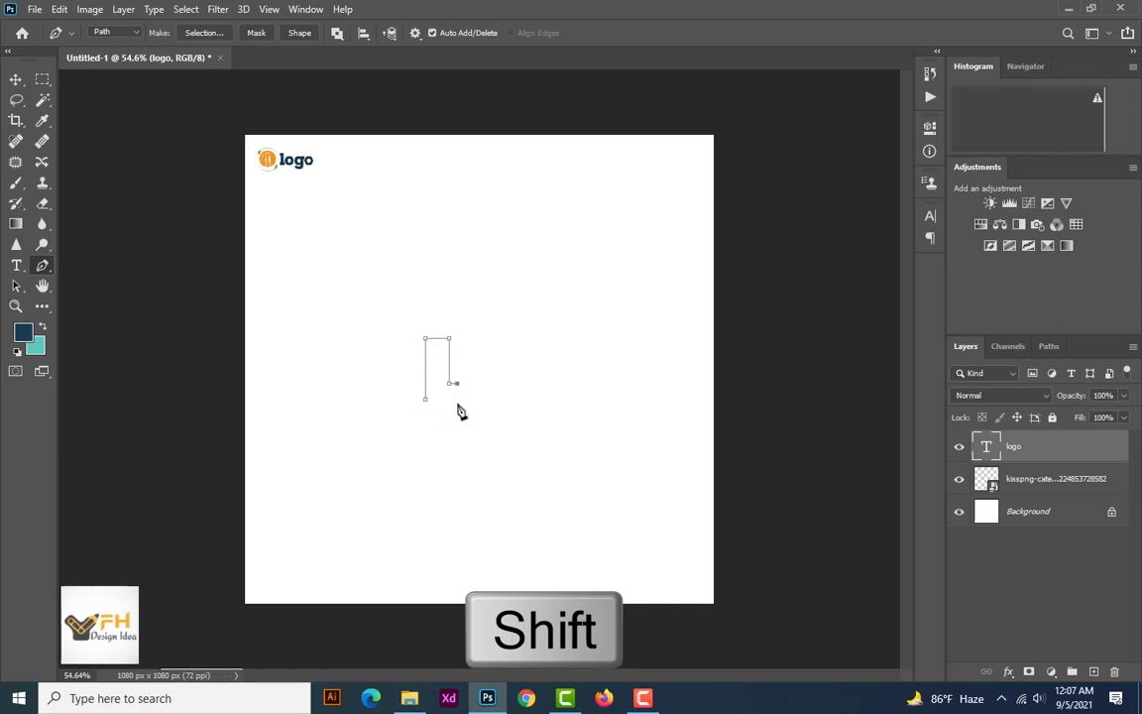
pyautogui.keyDown('shift'); pyautogui.click(457, 402); pyautogui.keyUp('shift')
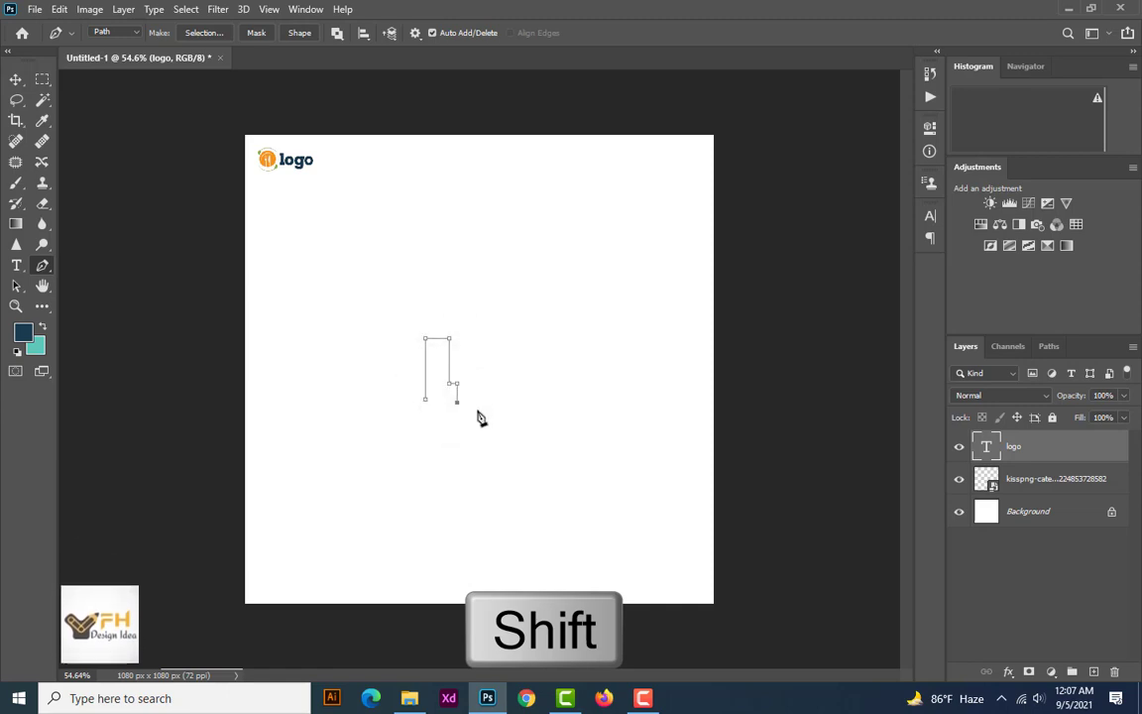
pyautogui.keyDown('shift'); pyautogui.click(476, 409); pyautogui.keyUp('shift')
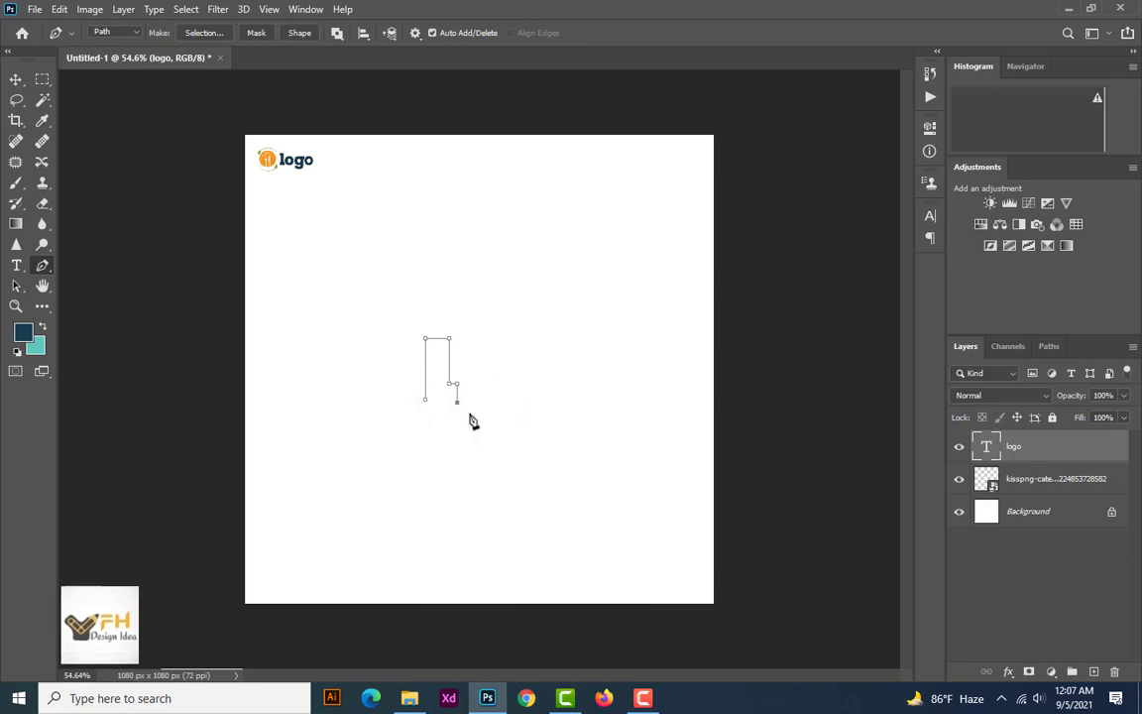
pyautogui.keyDown('shift'); pyautogui.click(473, 407); pyautogui.keyUp('shift')
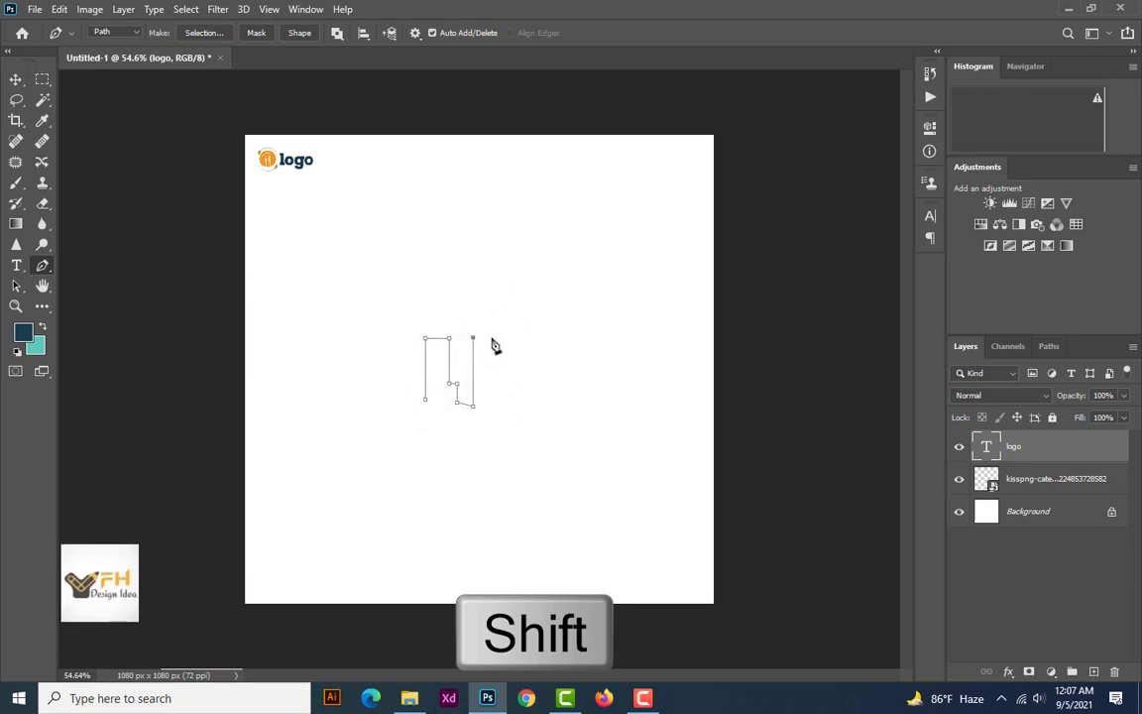
# Continue the skyline path along the second building's roof with three narrow battlements and a short flat ledge
pyautogui.scroll(10, 481, 352)
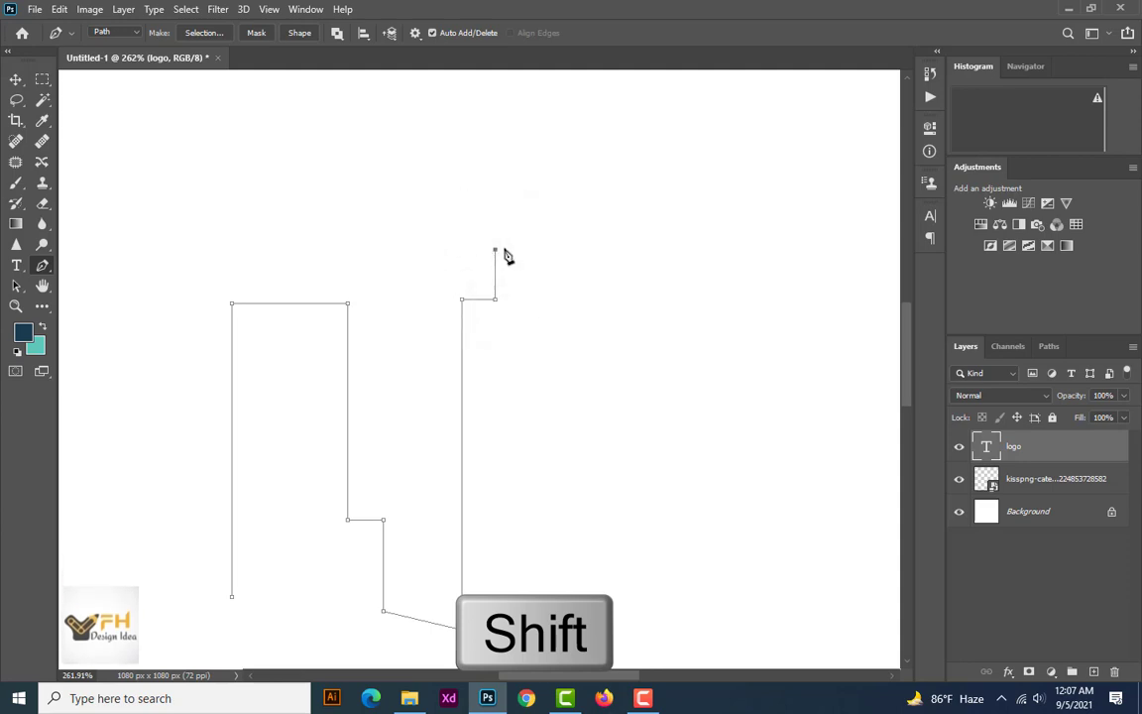
pyautogui.hotkey('ctrl', 'z')
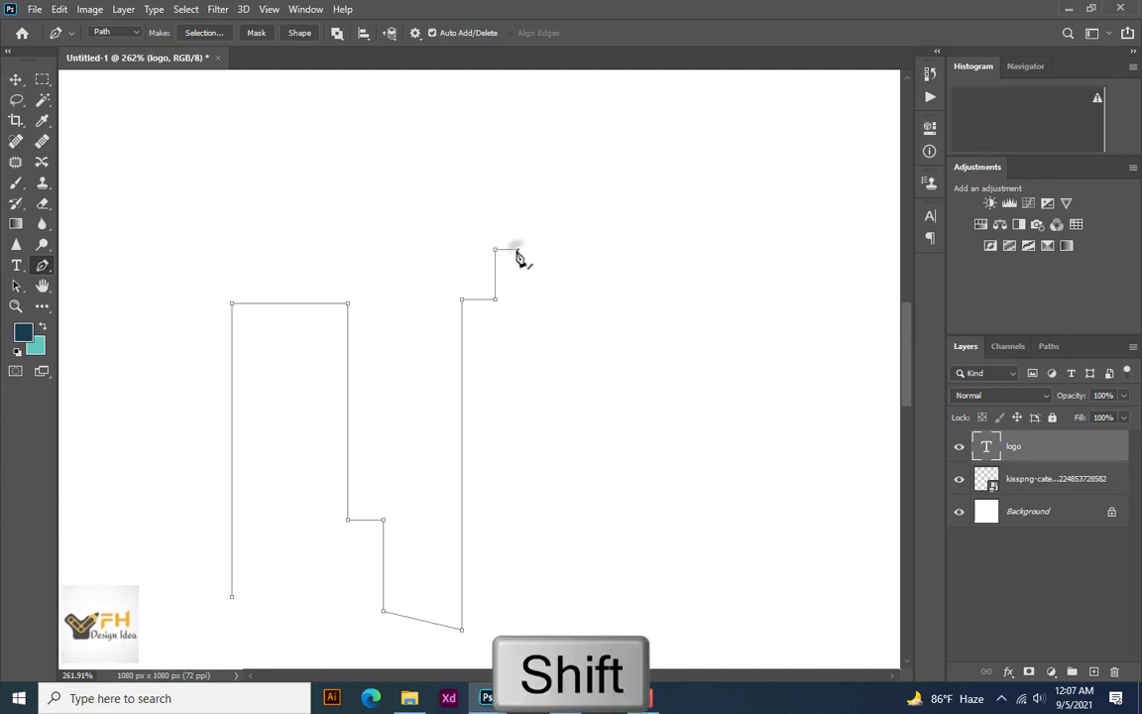
pyautogui.keyDown('shift'); pyautogui.click(517, 248); pyautogui.keyUp('shift')
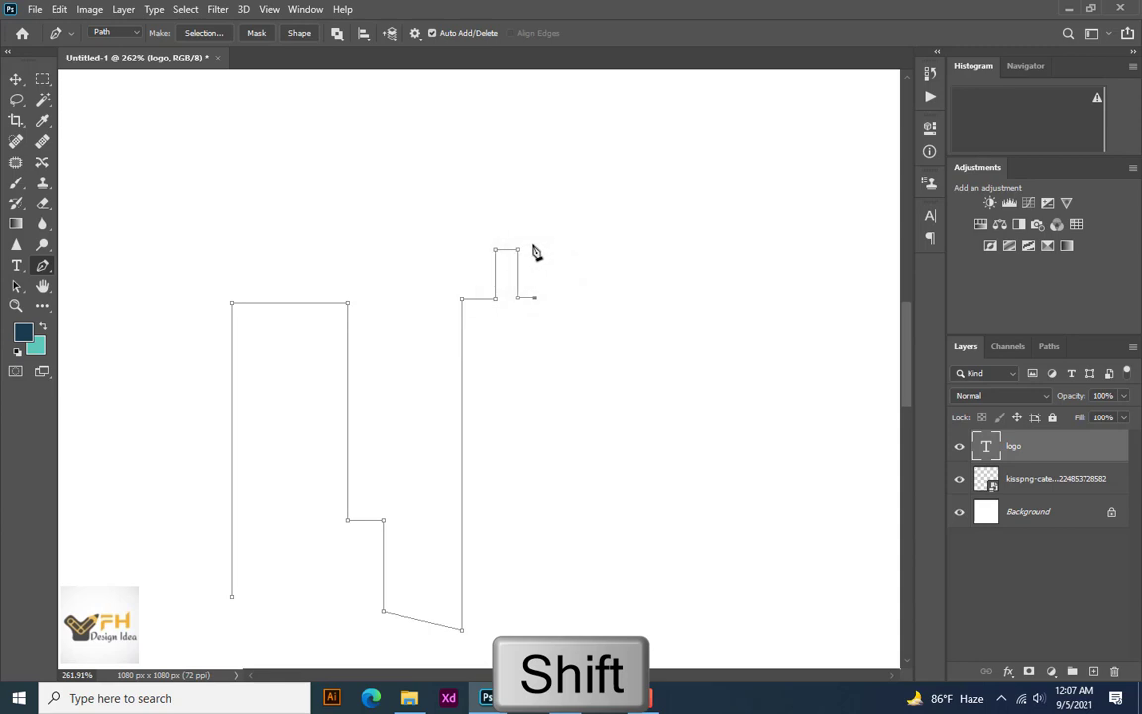
pyautogui.keyDown('shift'); pyautogui.click(535, 250); pyautogui.keyUp('shift')
pyautogui.keyDown('shift'); pyautogui.click(550, 250); pyautogui.keyUp('shift')
pyautogui.keyDown('shift'); pyautogui.click(550, 297); pyautogui.keyUp('shift')
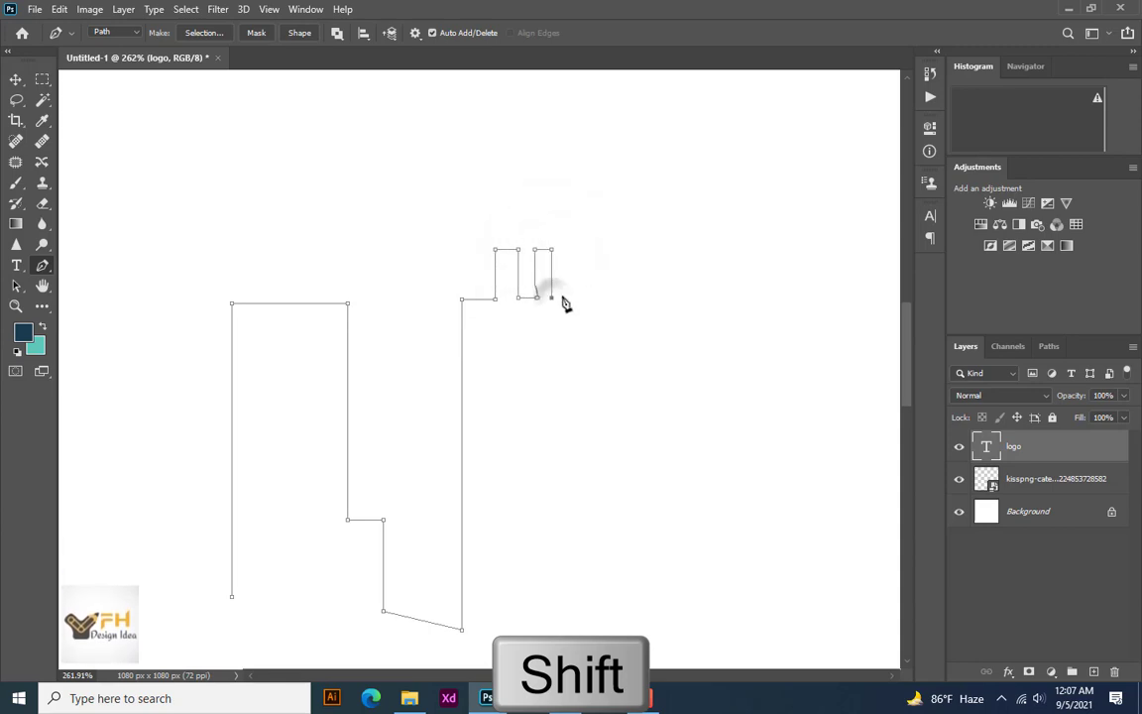
pyautogui.keyDown('shift'); pyautogui.click(583, 248); pyautogui.keyUp('shift')
pyautogui.keyDown('shift'); pyautogui.click(583, 247); pyautogui.keyUp('shift')
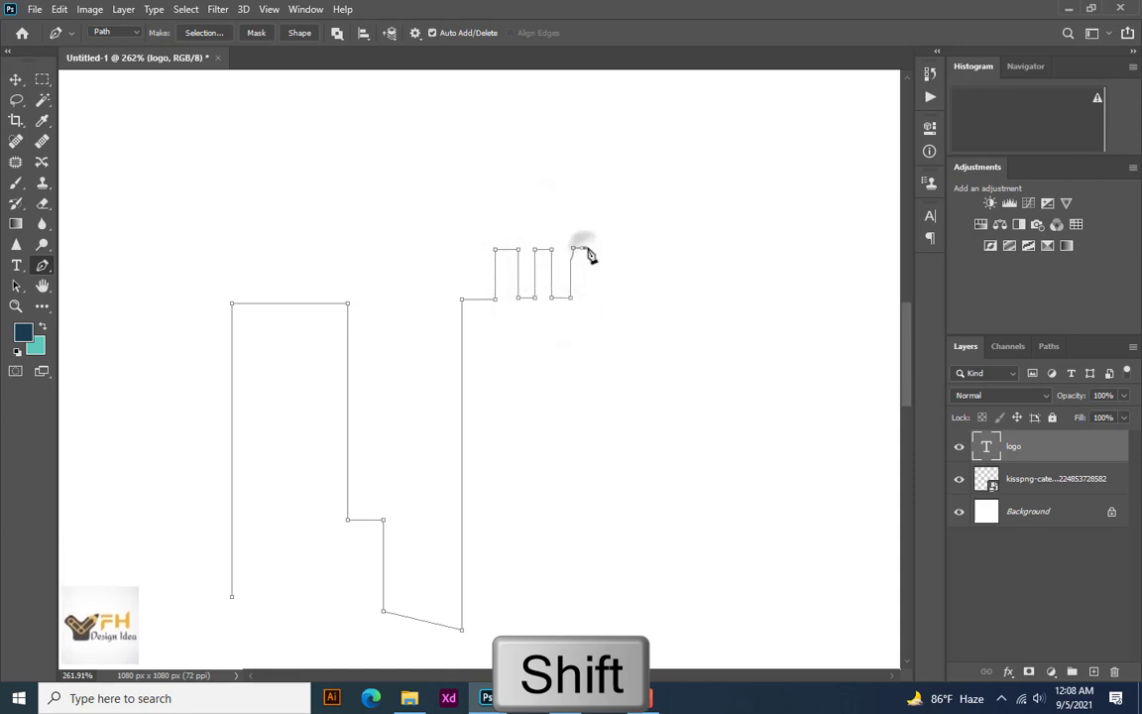
pyautogui.keyDown('shift'); pyautogui.click(585, 297); pyautogui.keyUp('shift')
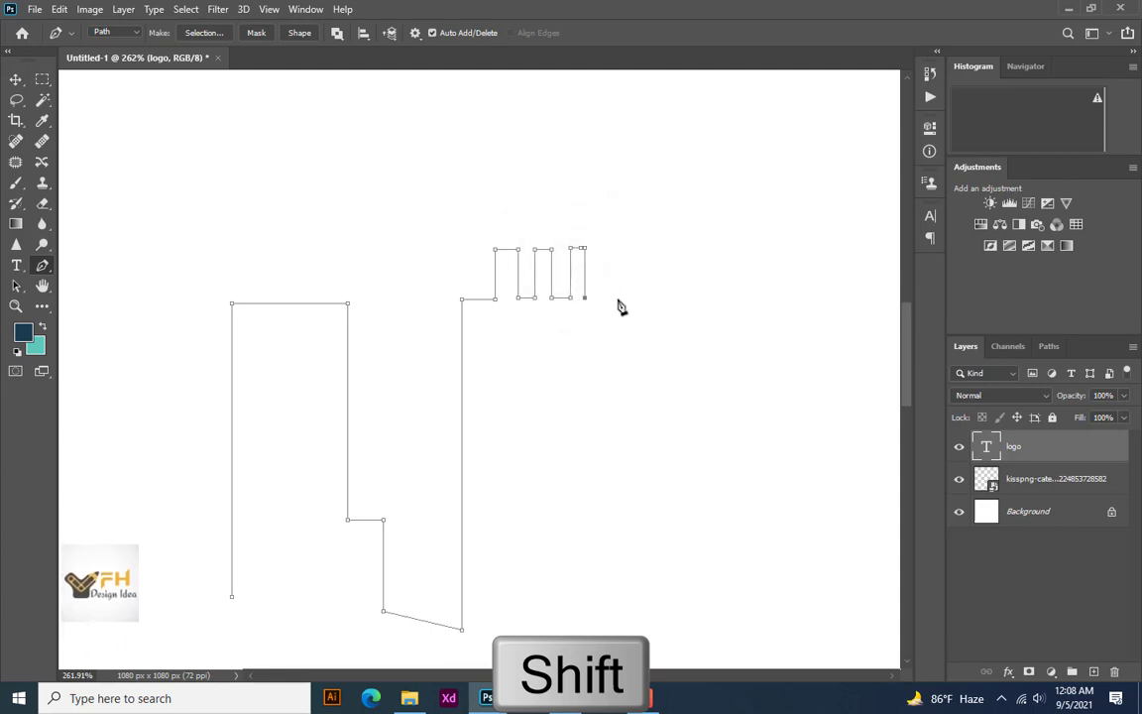
pyautogui.keyDown('shift'); pyautogui.click(617, 297); pyautogui.keyUp('shift')
# Extend the path down the second building's far wall, up a slanted peak, down to a low flat section, and up a short wall
pyautogui.scroll(-6, 614, 342)
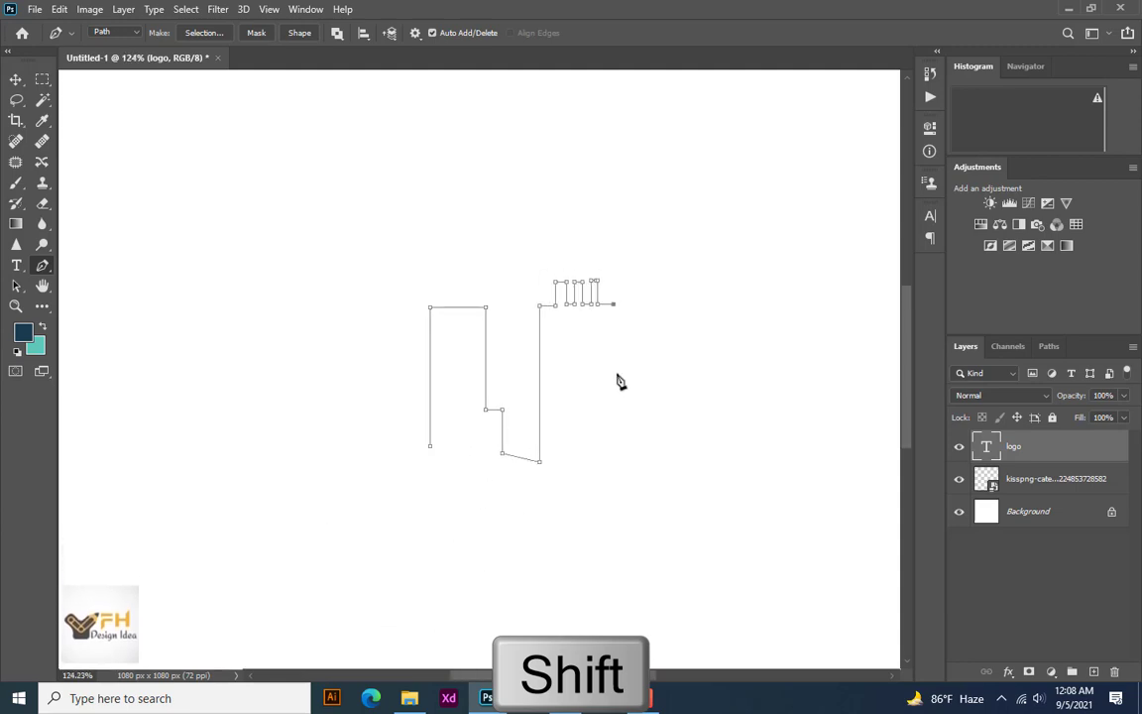
pyautogui.keyDown('shift'); pyautogui.click(613, 371); pyautogui.keyUp('shift')
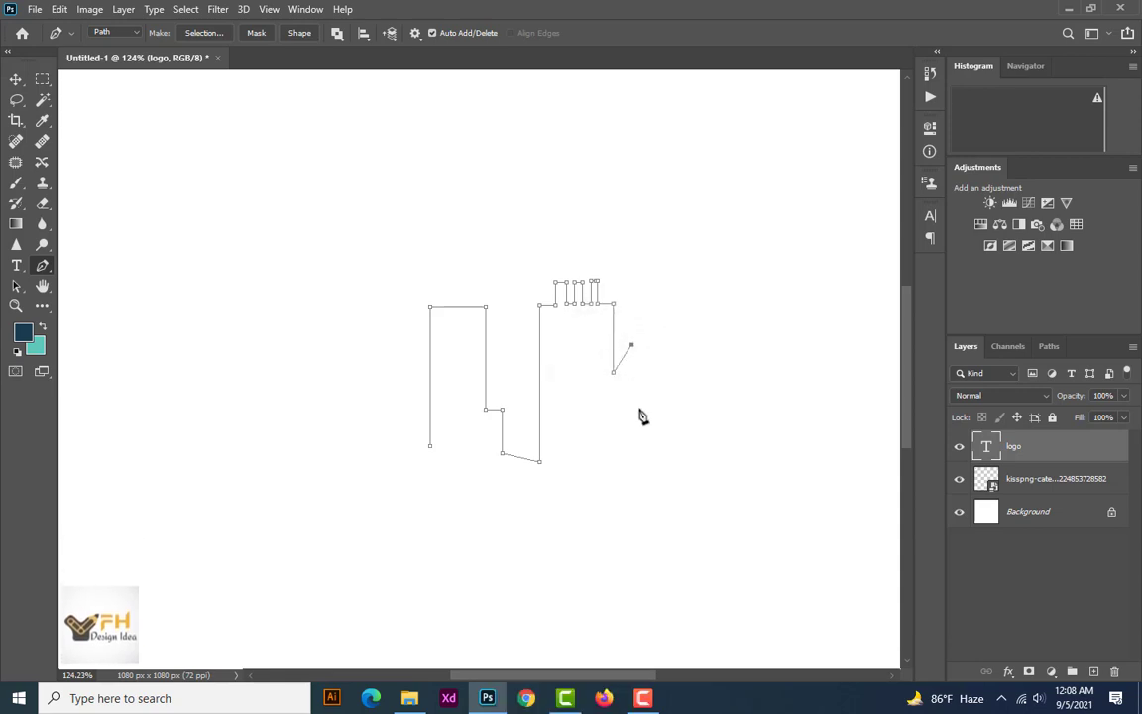
pyautogui.hotkey('ctrl', 'z')
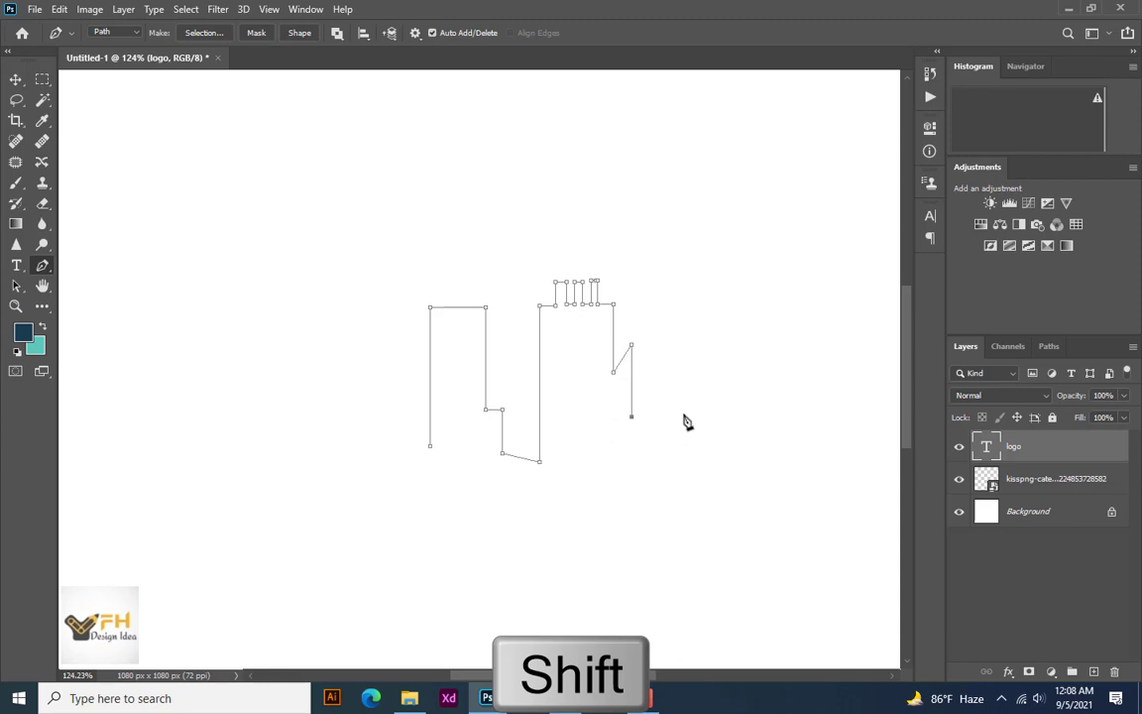
pyautogui.keyDown('shift'); pyautogui.click(682, 418); pyautogui.keyUp('shift')
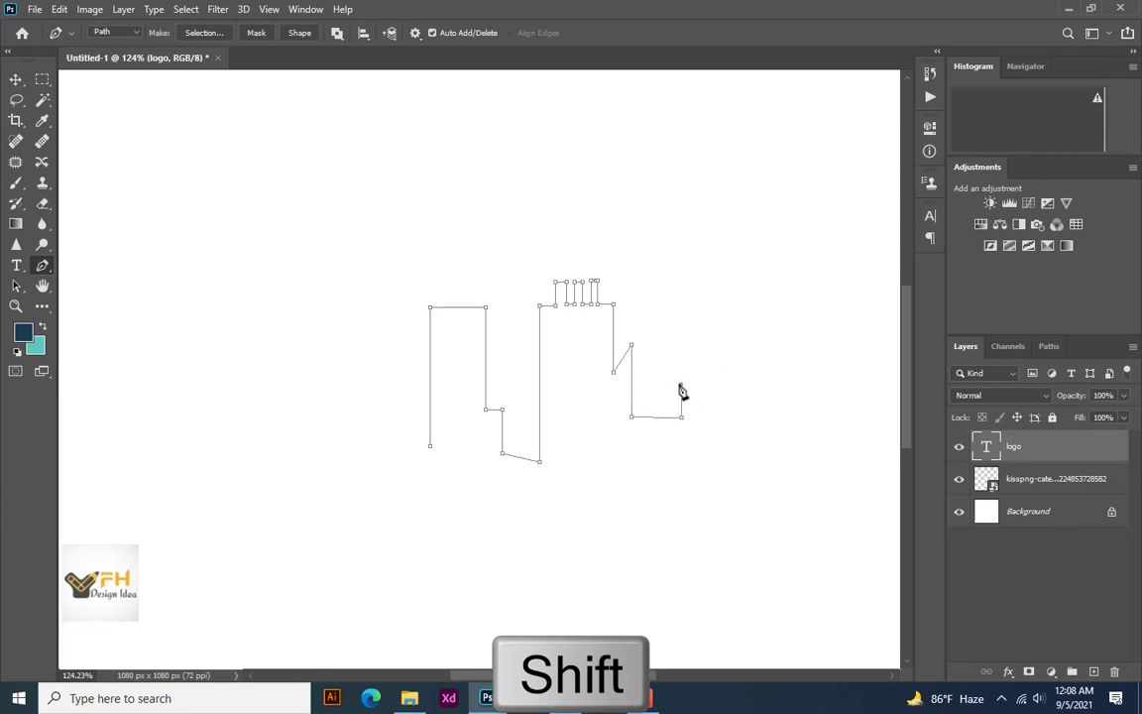
pyautogui.keyDown('shift'); pyautogui.click(680, 384); pyautogui.keyUp('shift')
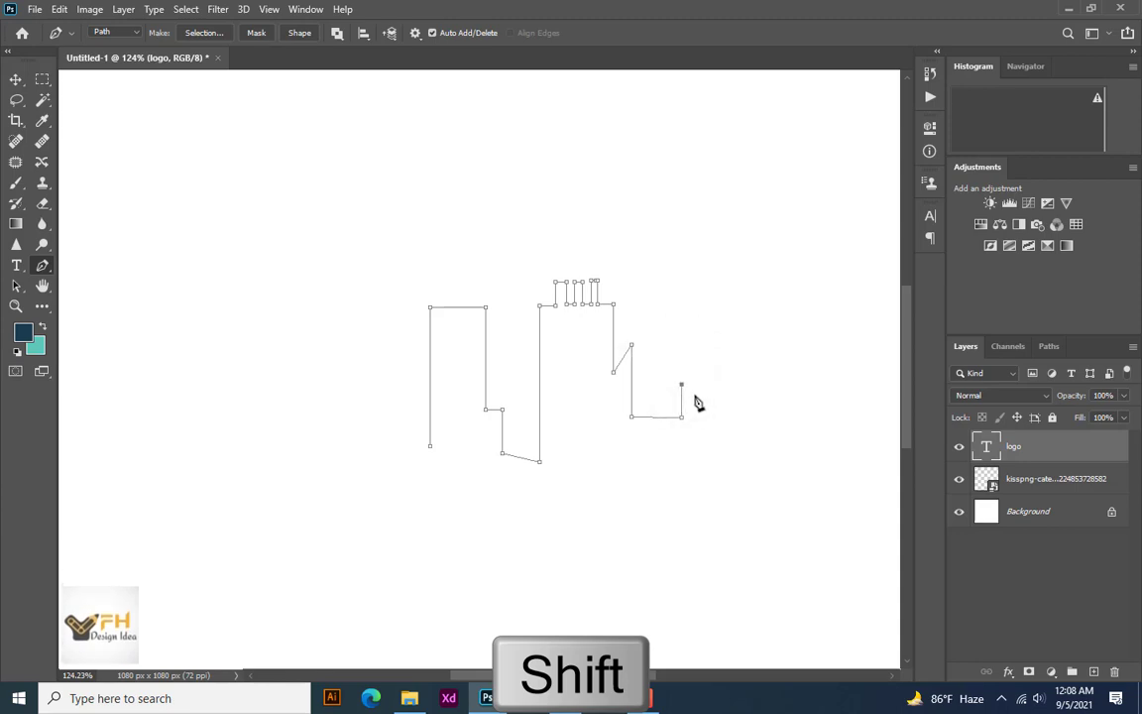
# Continue the path upward through two downward-slanting steps with vertical walls, ending in a flat roof on the tallest section
pyautogui.click(693, 387)
pyautogui.hotkey('ctrl', 'z')
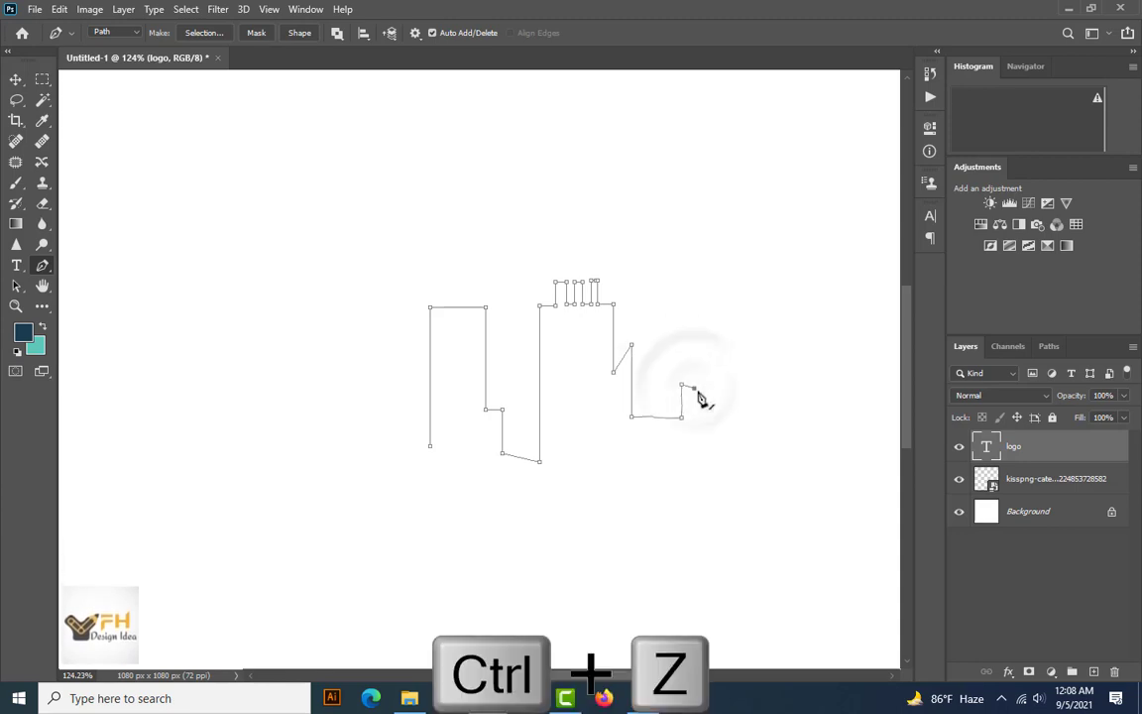
pyautogui.click(698, 400)
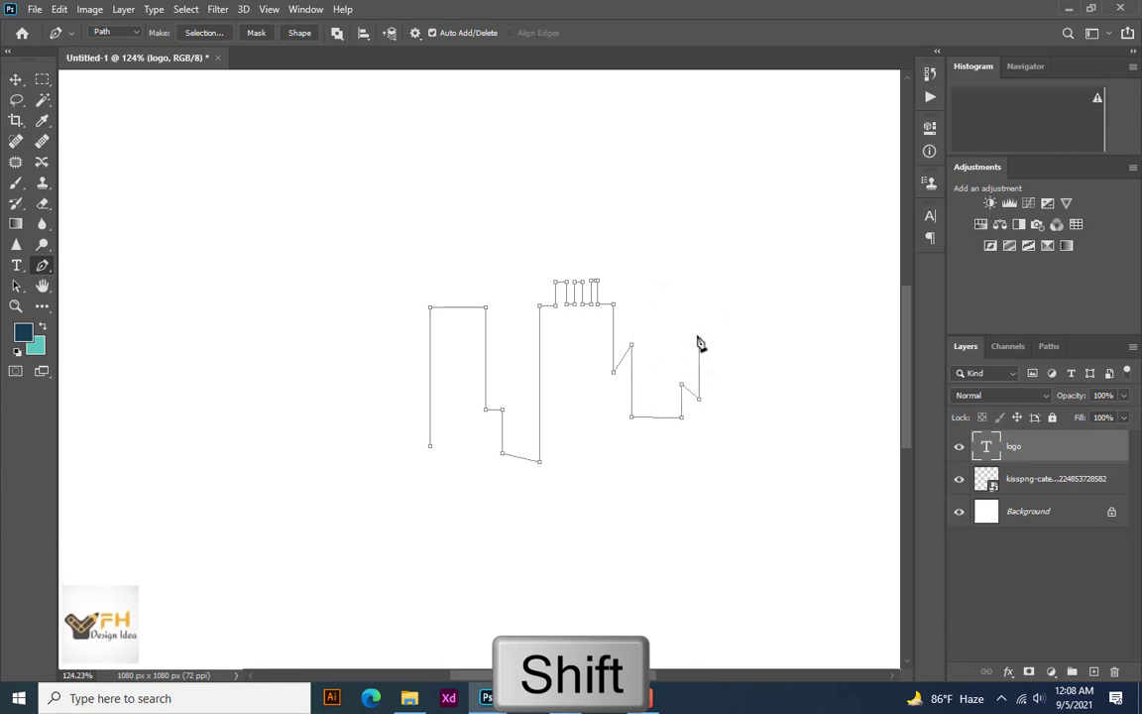
pyautogui.keyDown('shift'); pyautogui.click(699, 340); pyautogui.keyUp('shift')
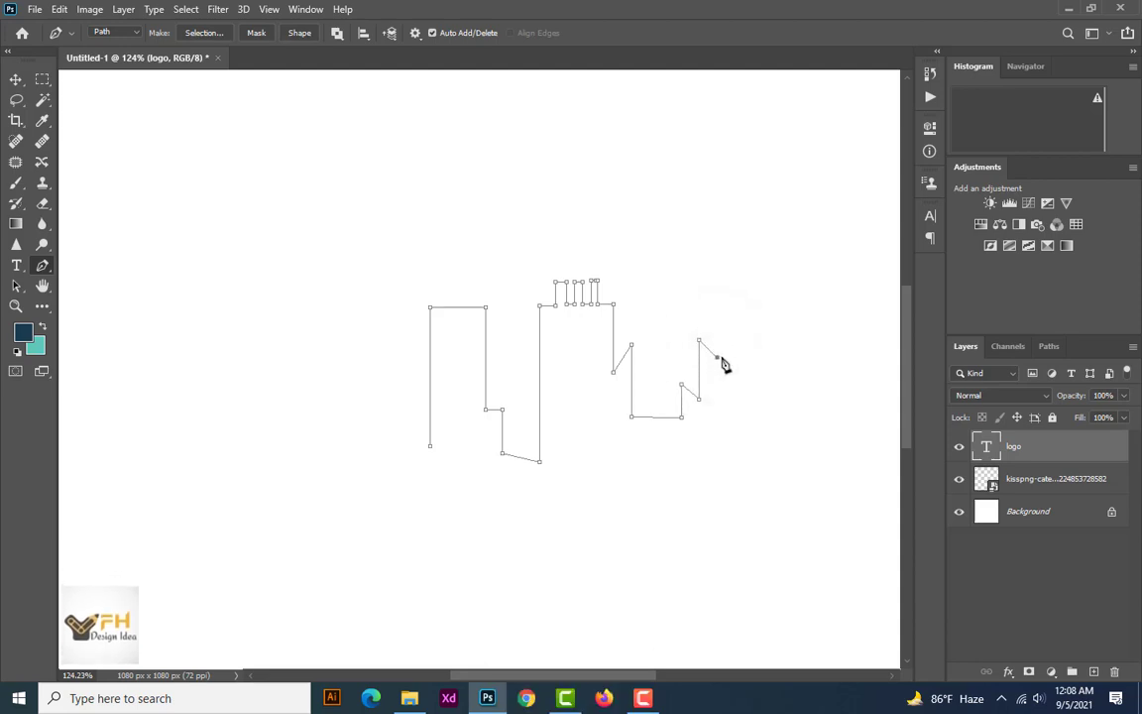
pyautogui.keyDown('shift'); pyautogui.click(717, 287); pyautogui.keyUp('shift')
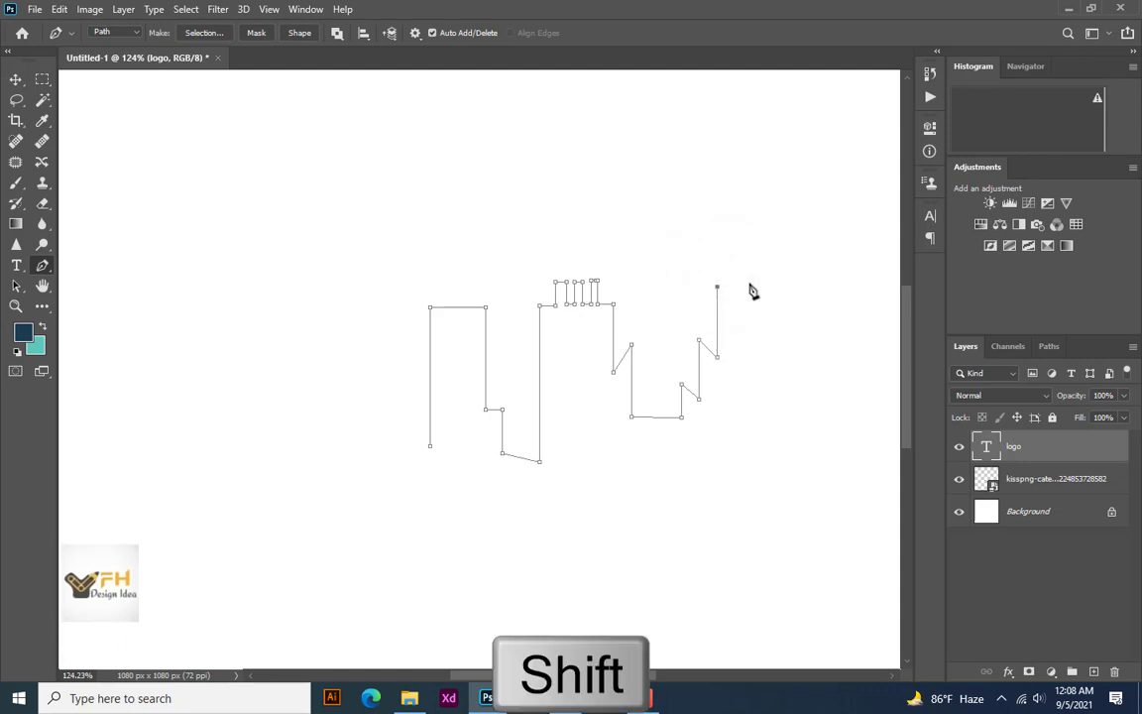
pyautogui.keyDown('shift'); pyautogui.click(751, 288); pyautogui.keyUp('shift')
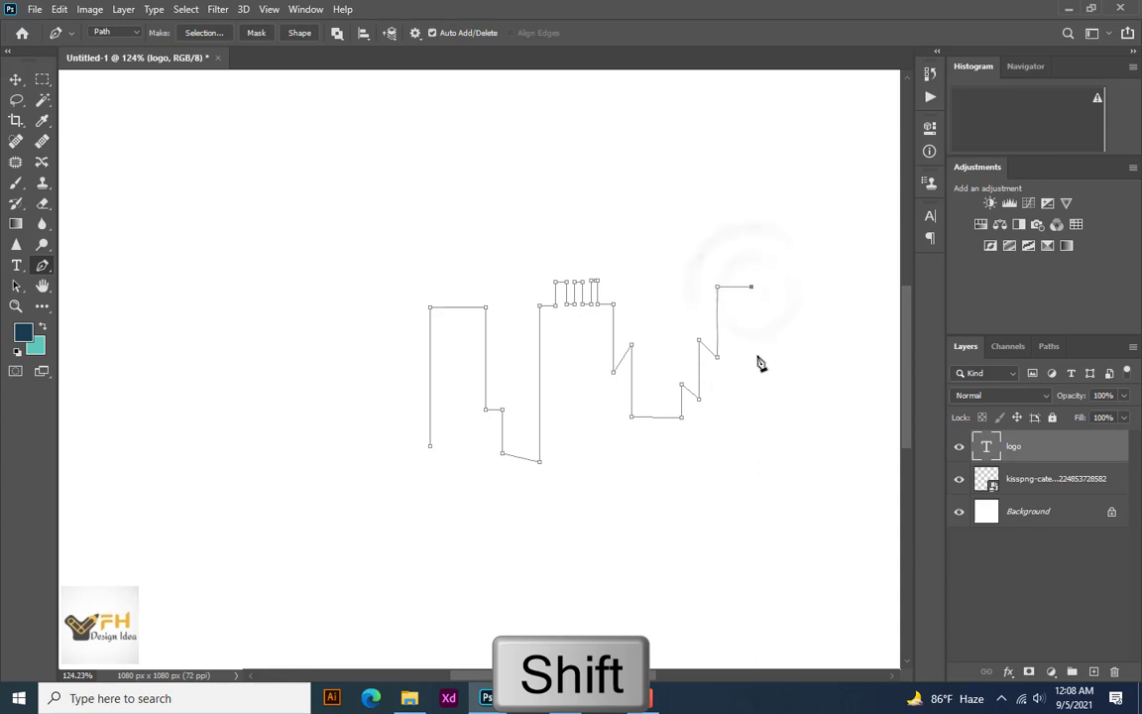
pyautogui.click(760, 361)
pyautogui.hotkey('ctrl', 'z')
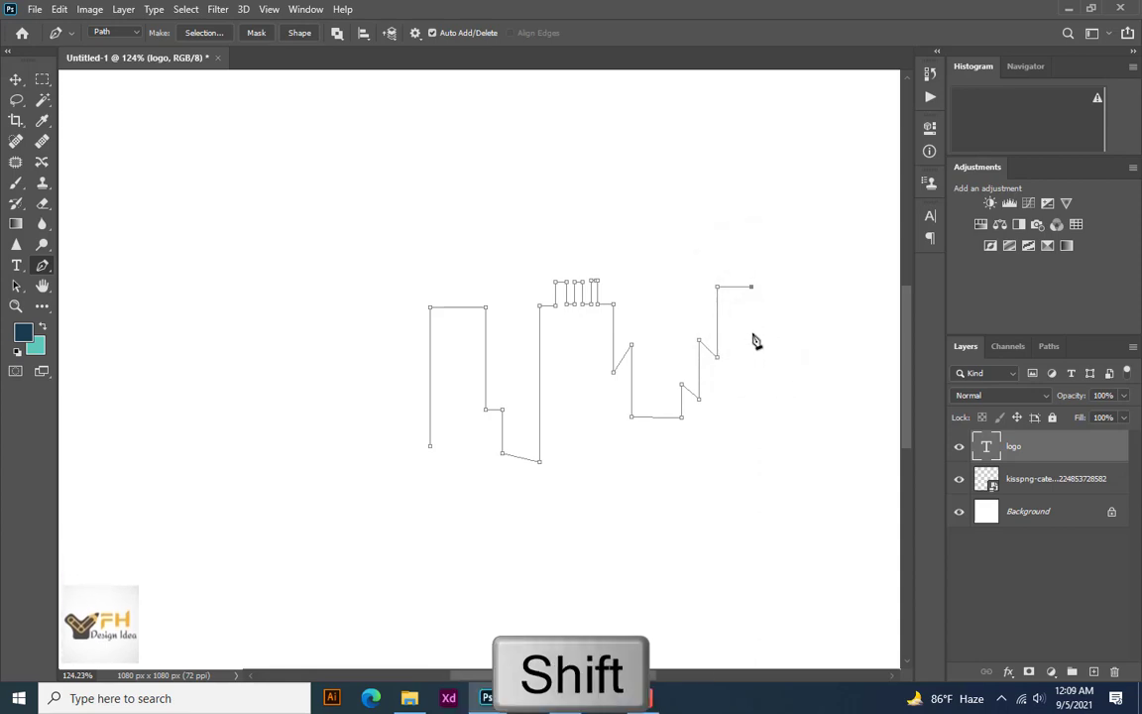
# Finish the skyline path with a step down, a short slanted peak and a long outer wall, and close it along a flat base
pyautogui.keyDown('shift'); pyautogui.click(751, 322); pyautogui.keyUp('shift')
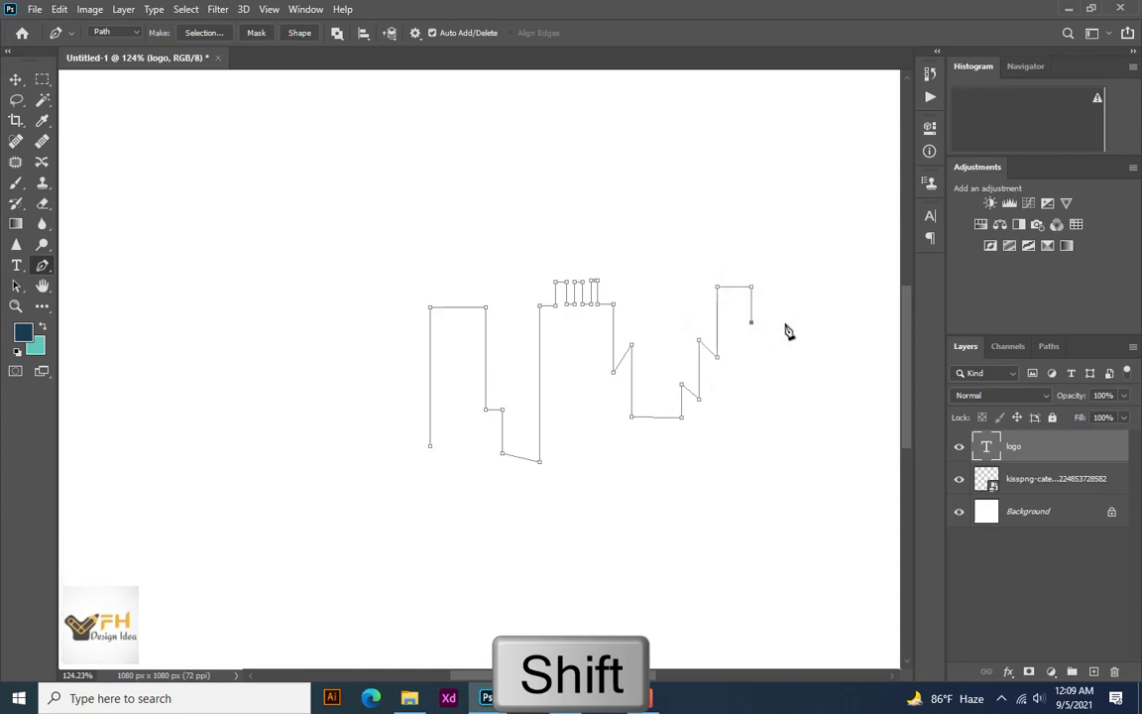
pyautogui.keyDown('shift'); pyautogui.click(776, 328); pyautogui.keyUp('shift')
pyautogui.keyDown('shift'); pyautogui.click(776, 372); pyautogui.keyUp('shift')
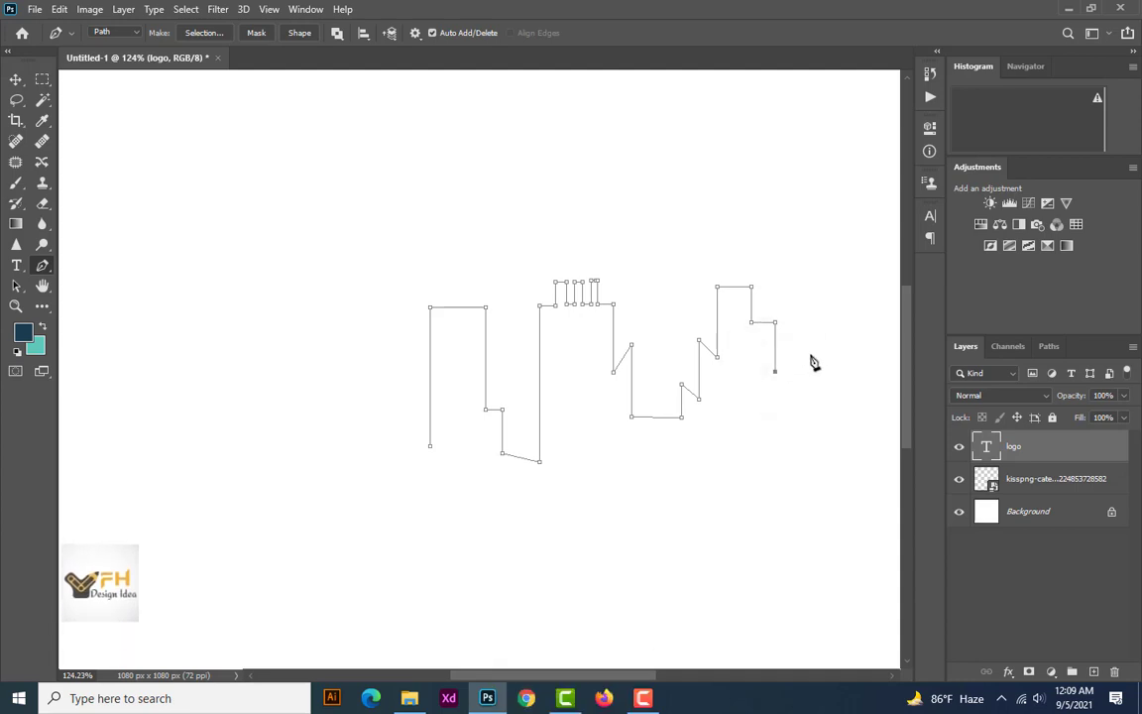
pyautogui.keyDown('shift'); pyautogui.click(811, 357); pyautogui.keyUp('shift')
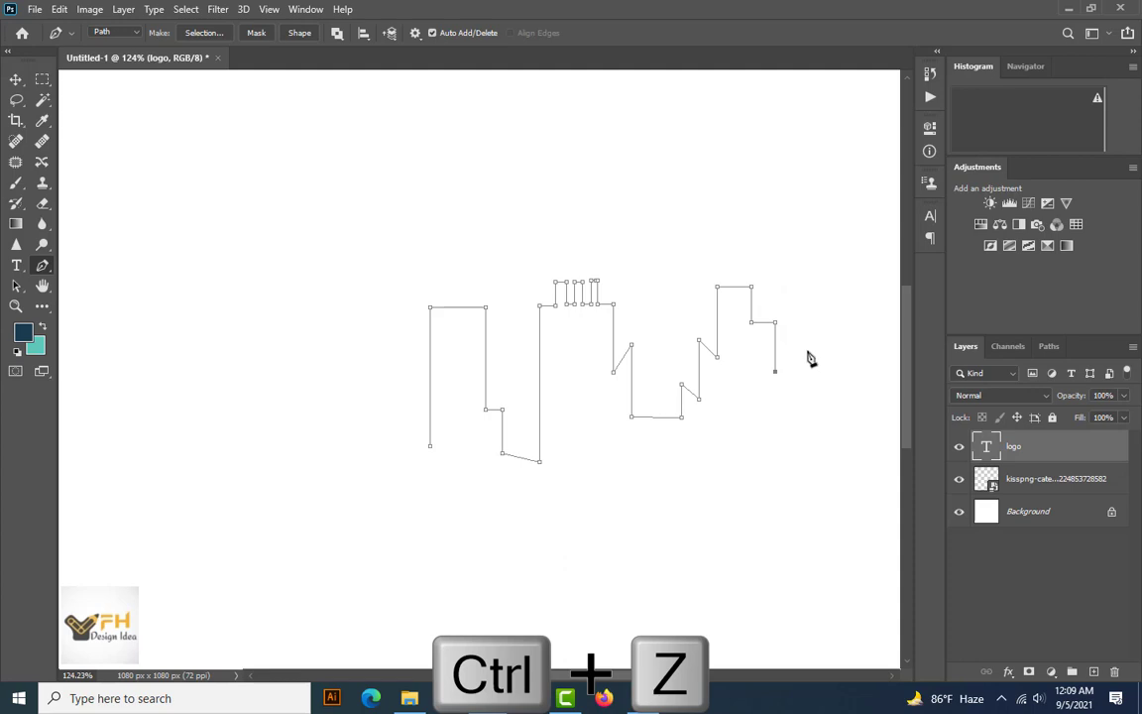
pyautogui.click(795, 351)
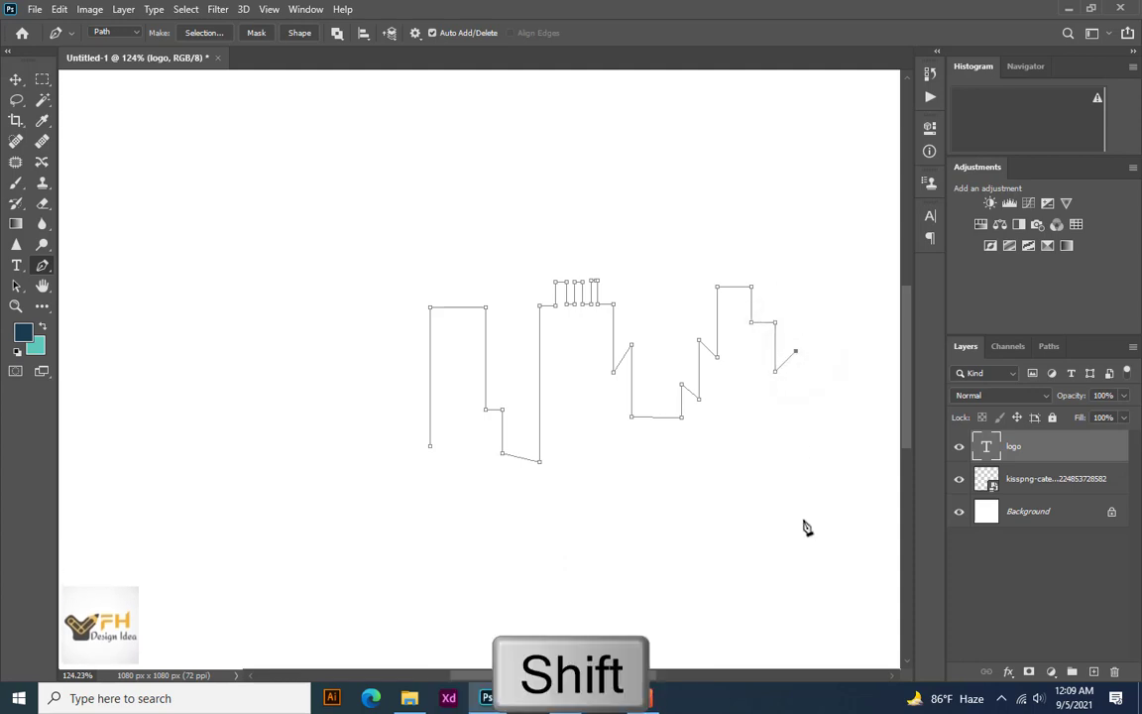
pyautogui.keyDown('shift'); pyautogui.click(429, 519); pyautogui.keyUp('shift')
pyautogui.keyDown('shift'); pyautogui.click(429, 445); pyautogui.keyUp('shift')
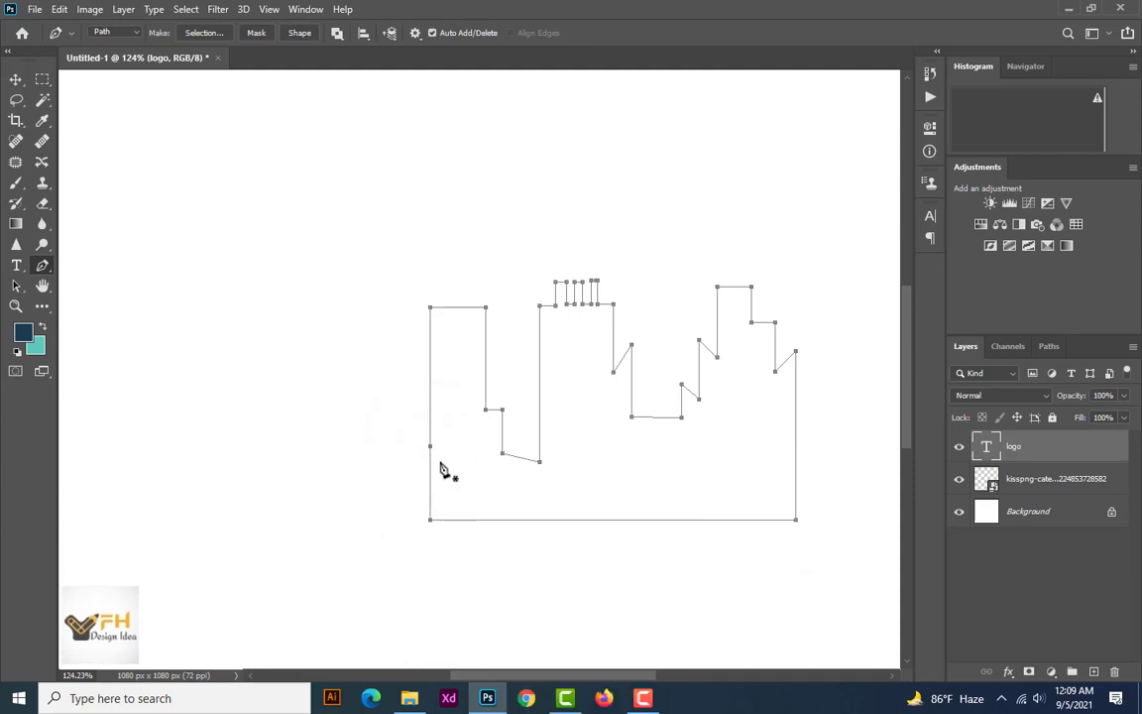
# Convert the closed skyline path to a selection, fill it with the teal background color on a new layer, and deselect
pyautogui.hotkey('ctrl', 'Return')
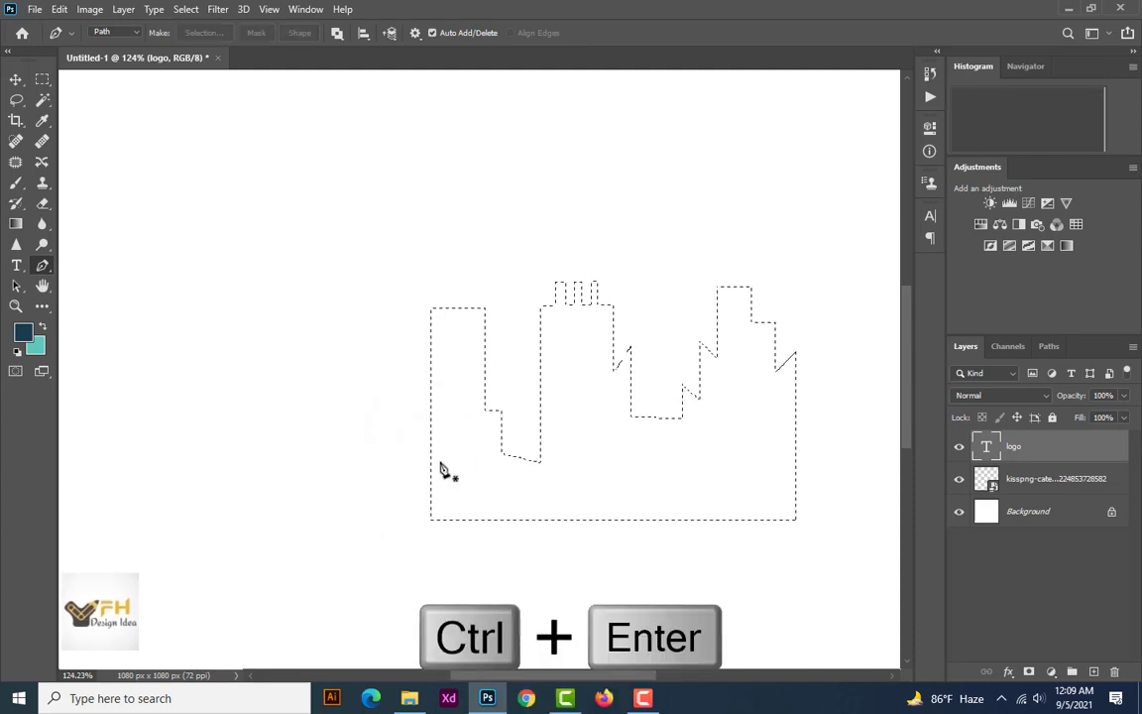
pyautogui.click(1094, 672)
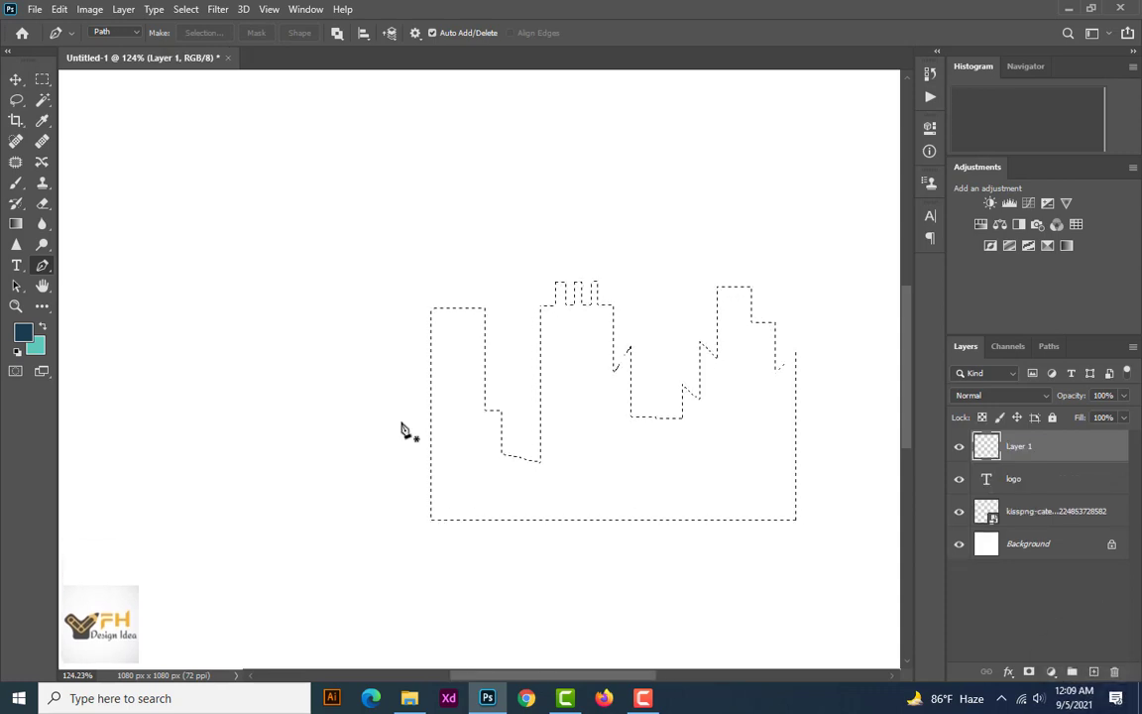
pyautogui.hotkey('ctrl', 'BackSpace')
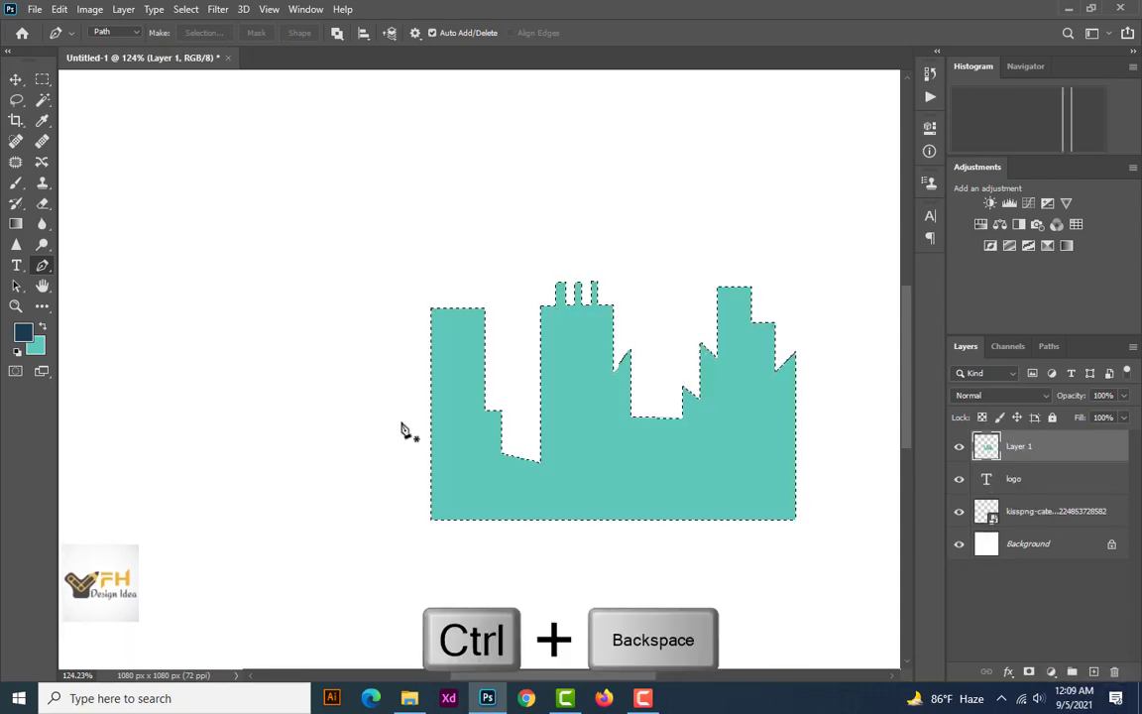
pyautogui.hotkey('ctrl', 'd')
# Move the teal skyline to the right edge of the canvas, slightly below mid-height
pyautogui.click(14, 80)
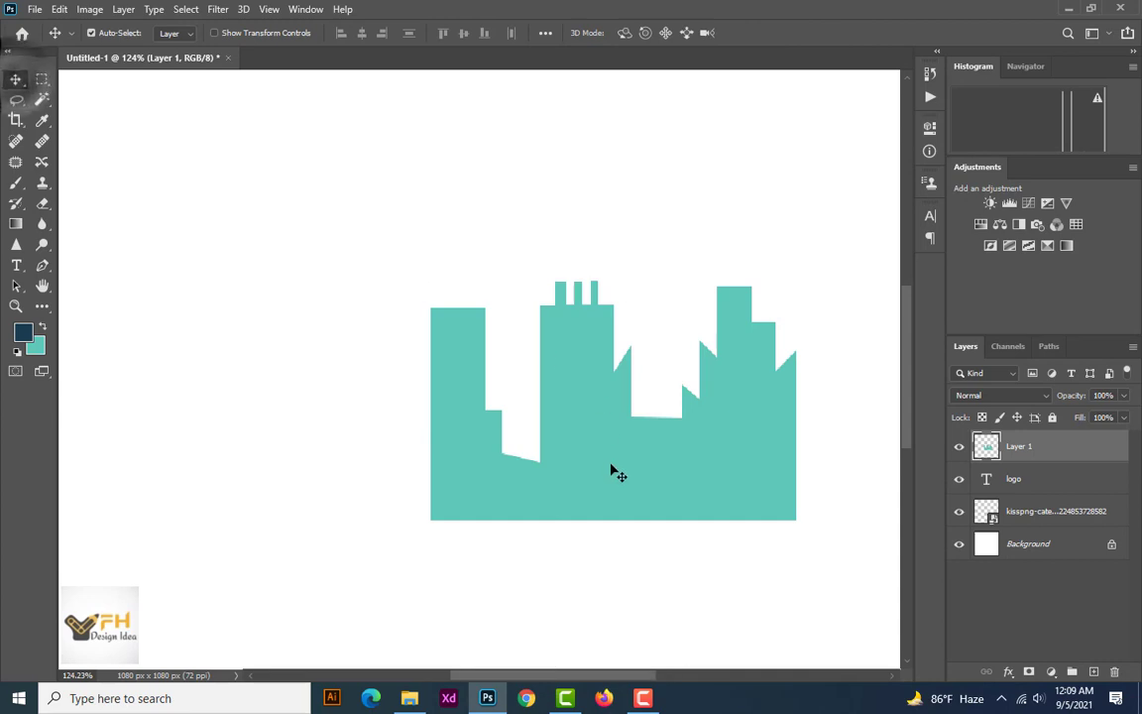
pyautogui.moveTo(606, 463); pyautogui.dragTo(604, 397)
pyautogui.scroll(-6, 604, 388)
pyautogui.scroll(-2, 606, 393)
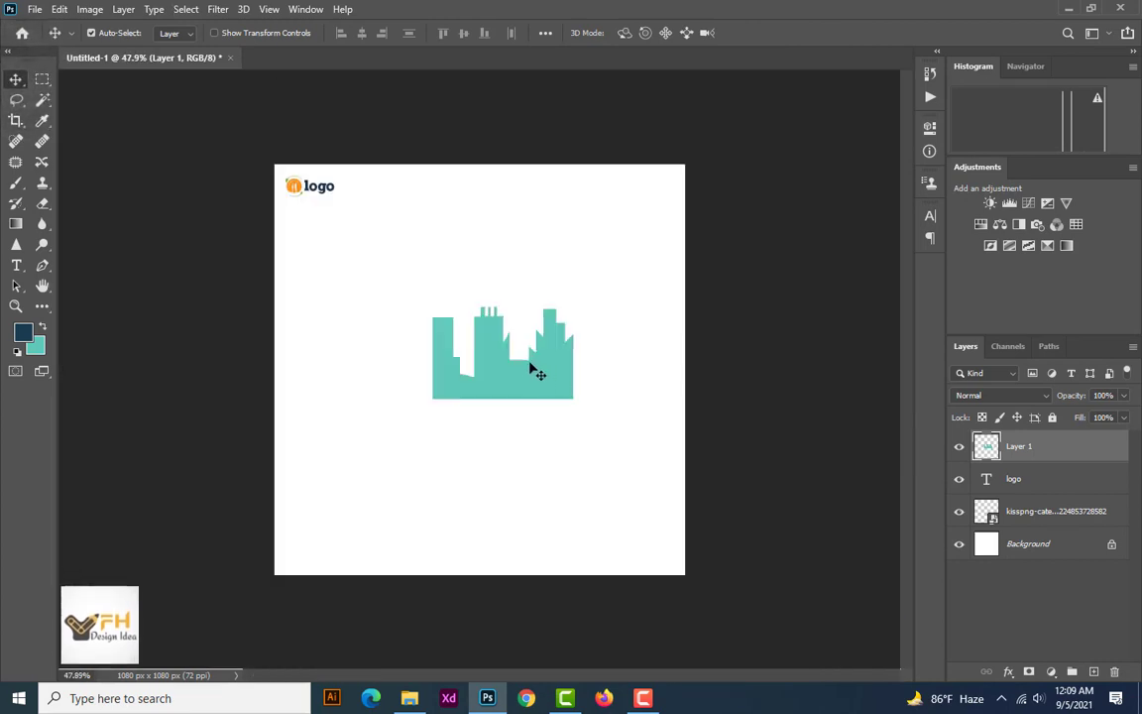
pyautogui.moveTo(532, 369); pyautogui.dragTo(643, 429)
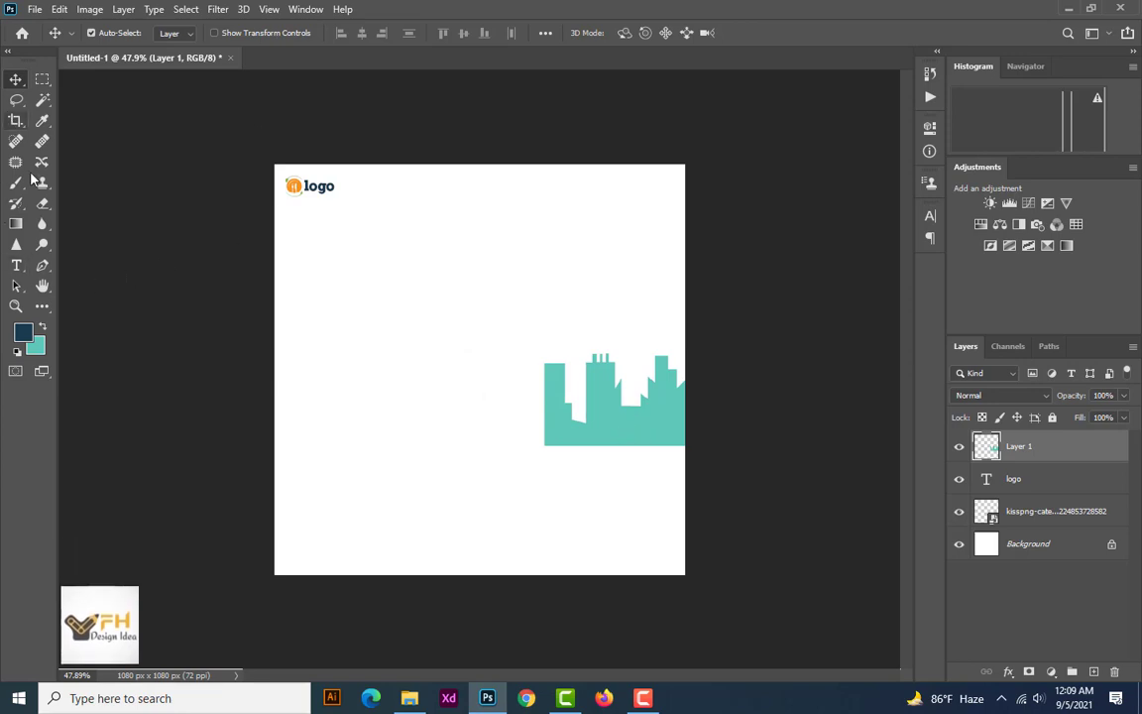
# Draw a closed Pen path with a wavy top edge across the canvas below the skyline, enclosing the whole lower area beyond the canvas edges
pyautogui.click(43, 265)
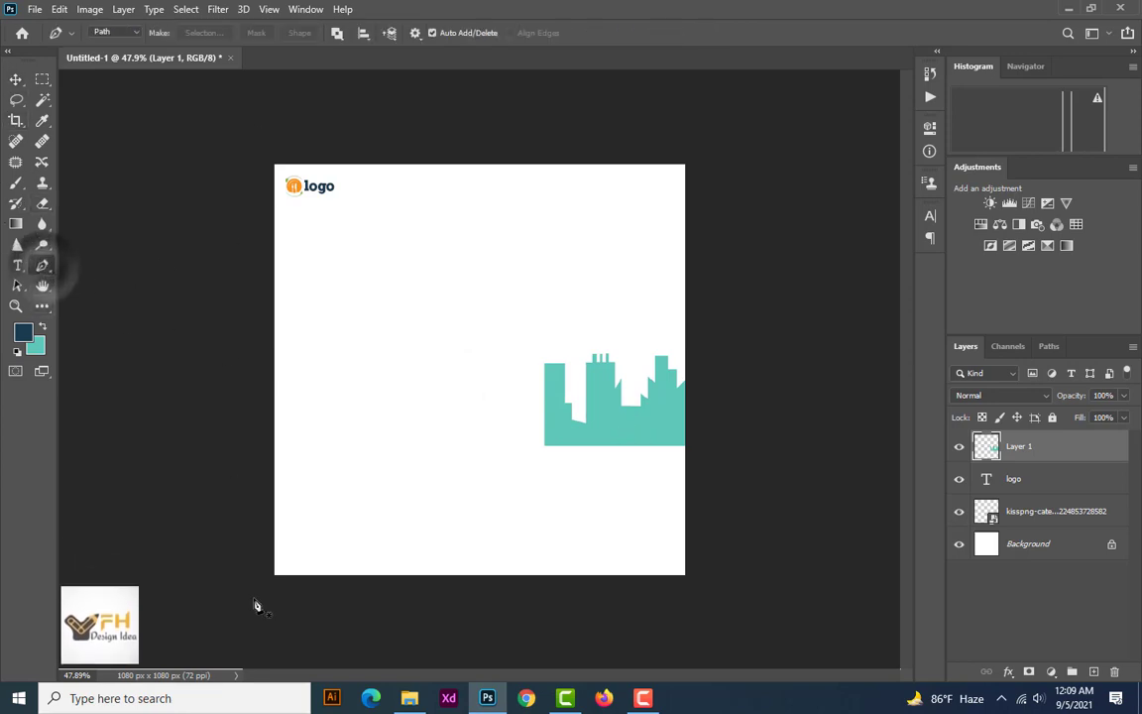
pyautogui.click(274, 426)
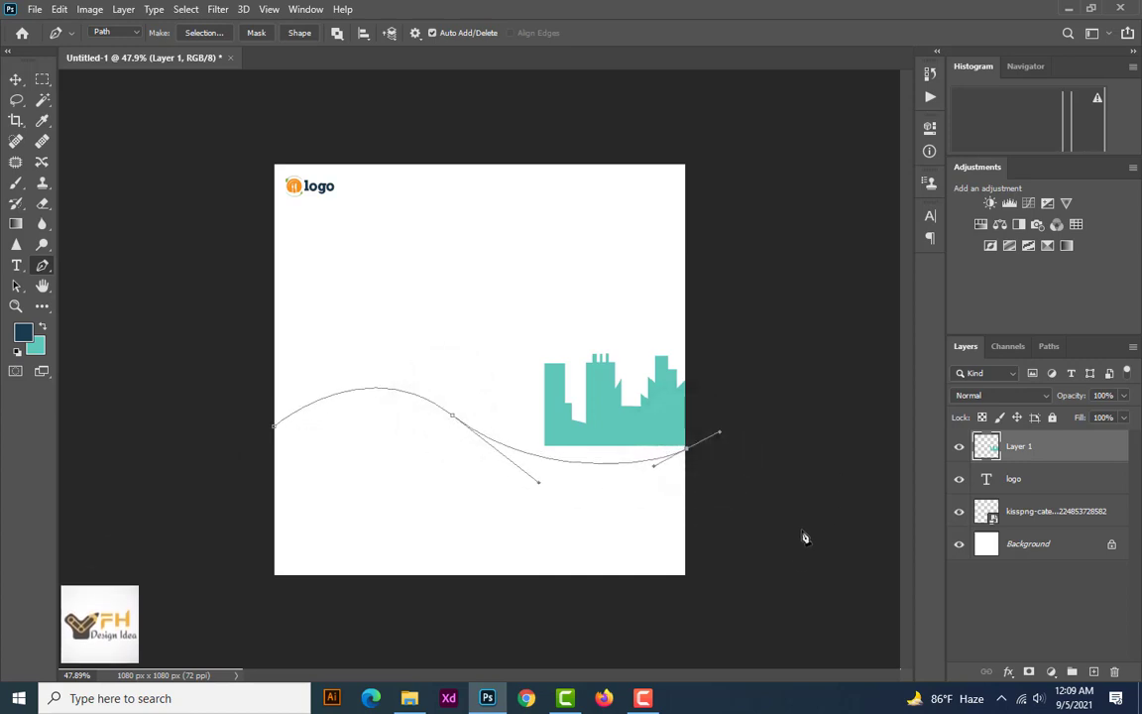
pyautogui.click(469, 652)
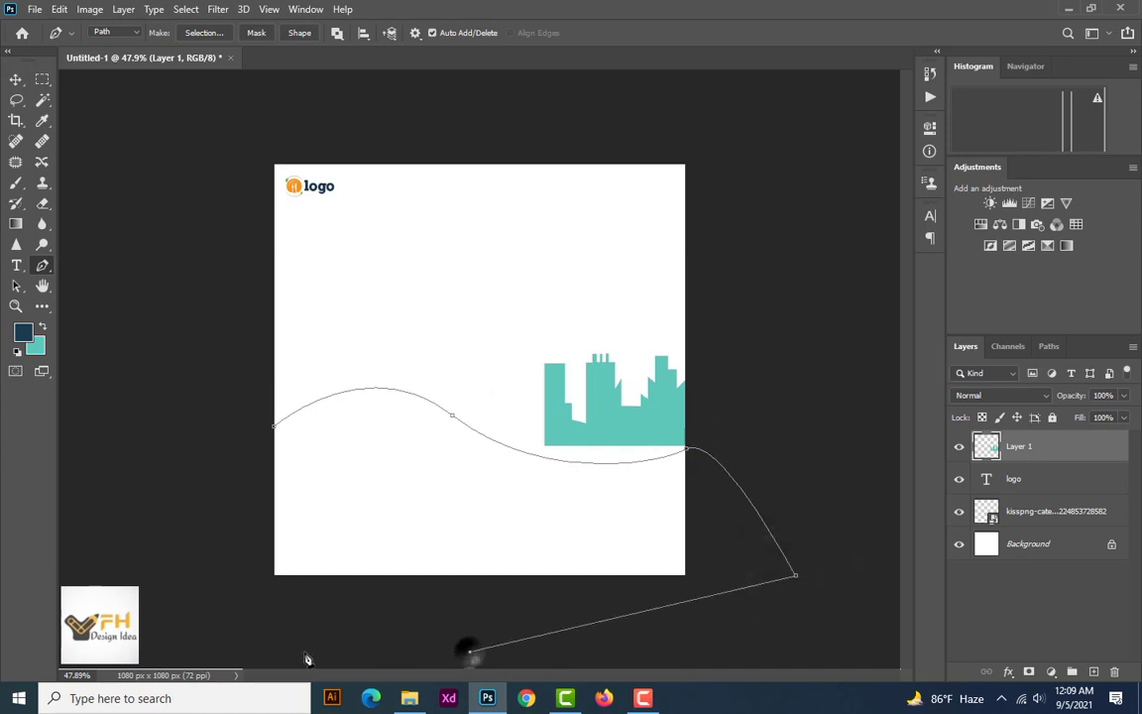
pyautogui.click(217, 599)
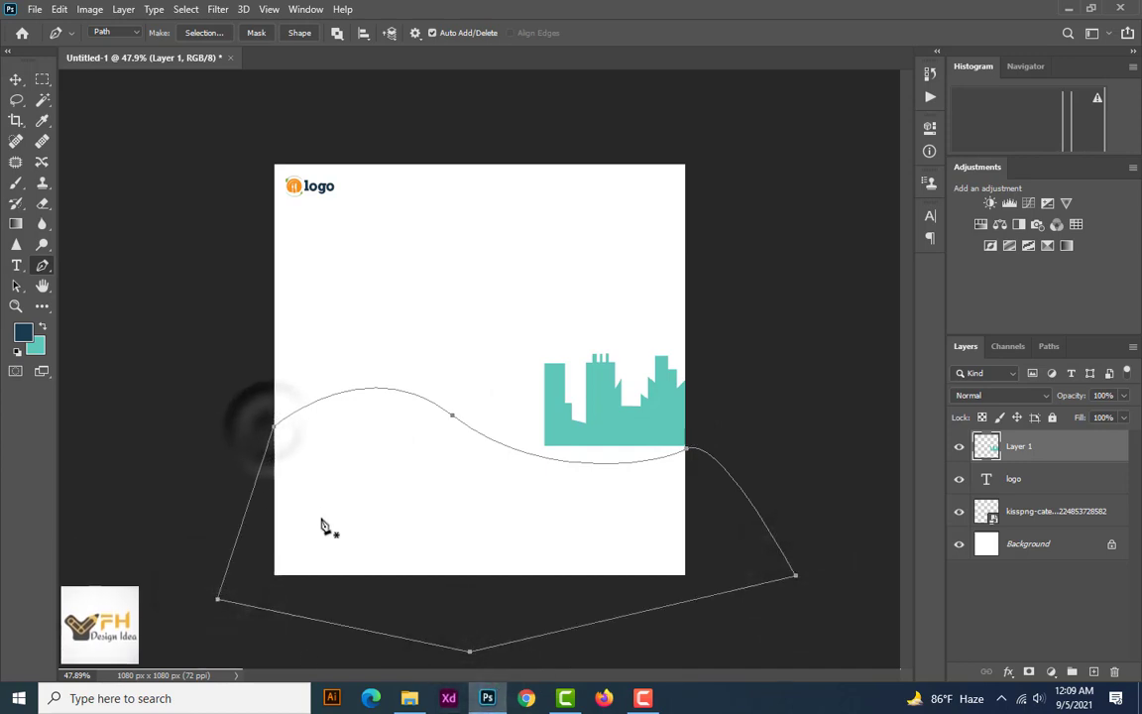
# Convert the wave path to a selection, fill it with dark navy on a new layer, and deselect
pyautogui.hotkey('ctrl', 'Return')
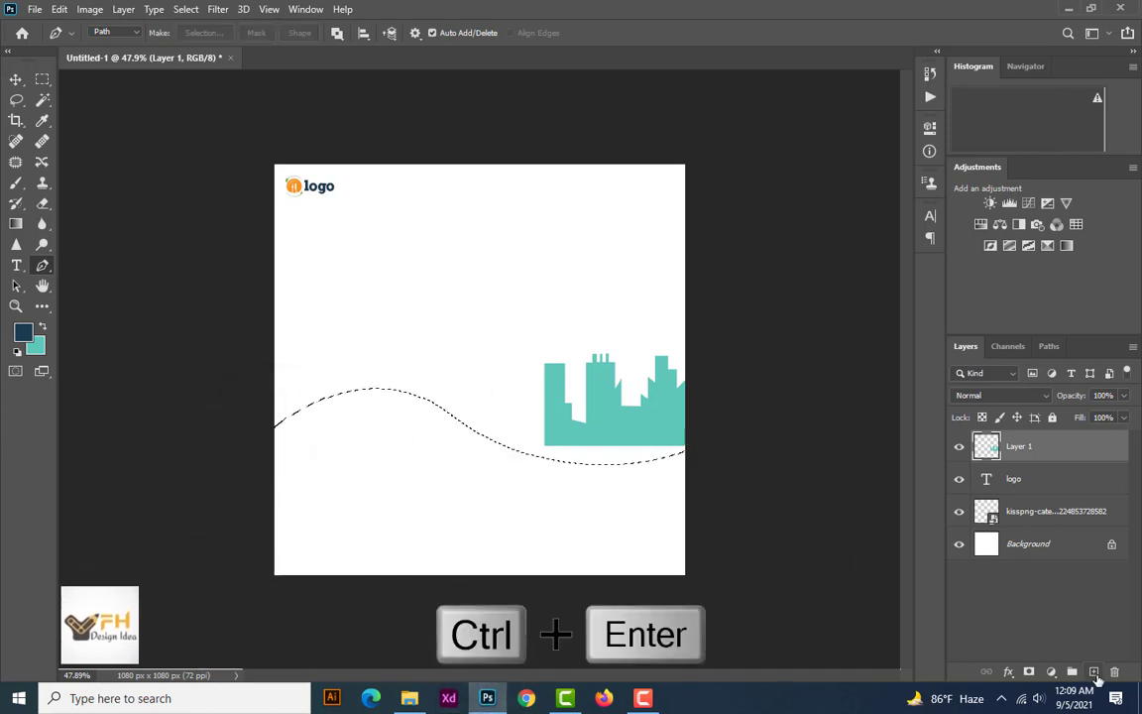
pyautogui.click(1094, 672)
pyautogui.click(43, 329)
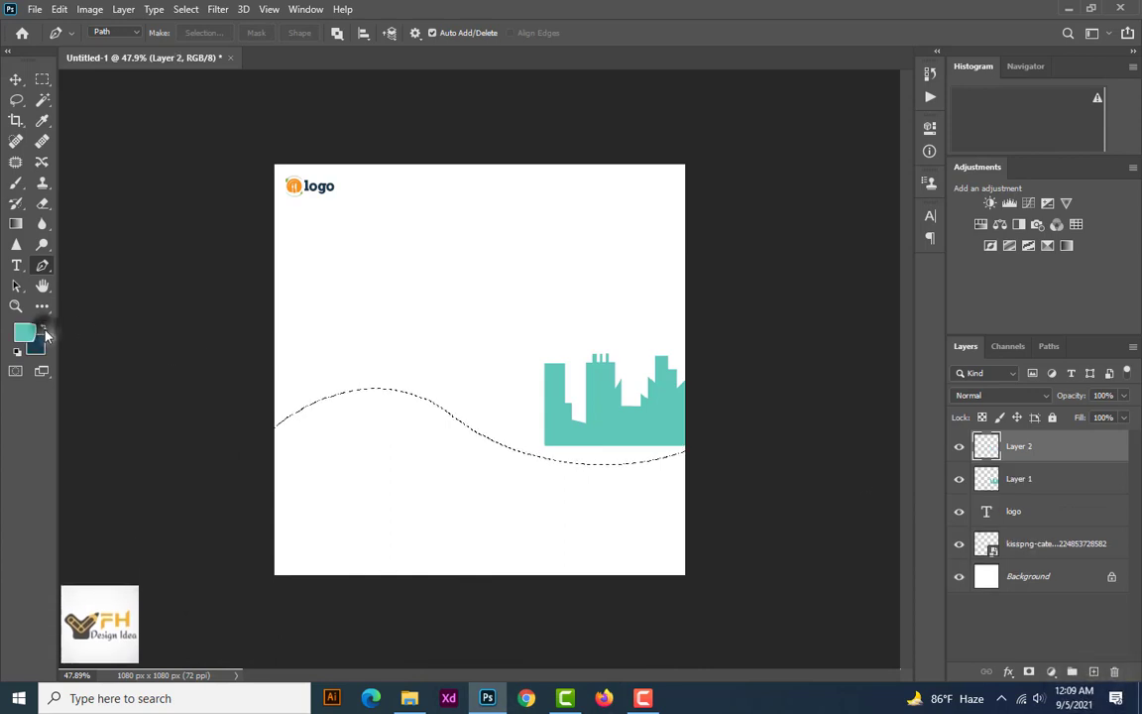
pyautogui.hotkey('ctrl', 'BackSpace')
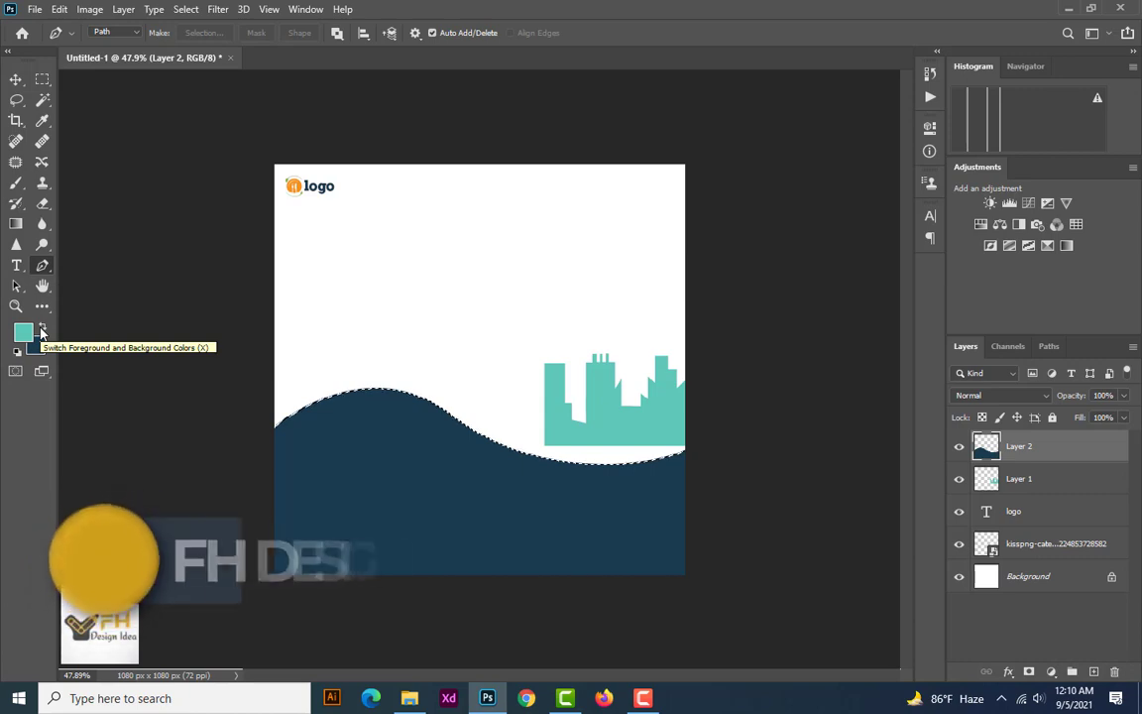
pyautogui.hotkey('ctrl', 'd')
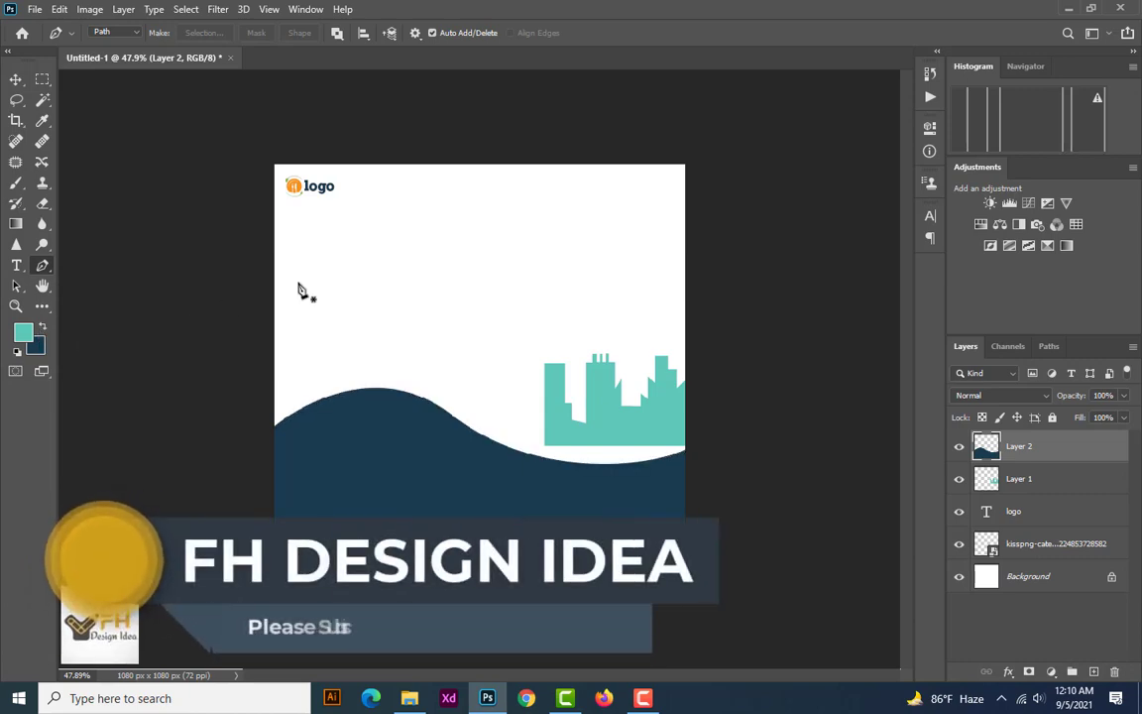
# Raise and stretch the navy wave so it spans the full canvas width, reaches the bottom edge and covers the skyline's base
pyautogui.click(14, 83)
pyautogui.moveTo(543, 508); pyautogui.dragTo(552, 489)
pyautogui.hotkey('ctrl', 't')
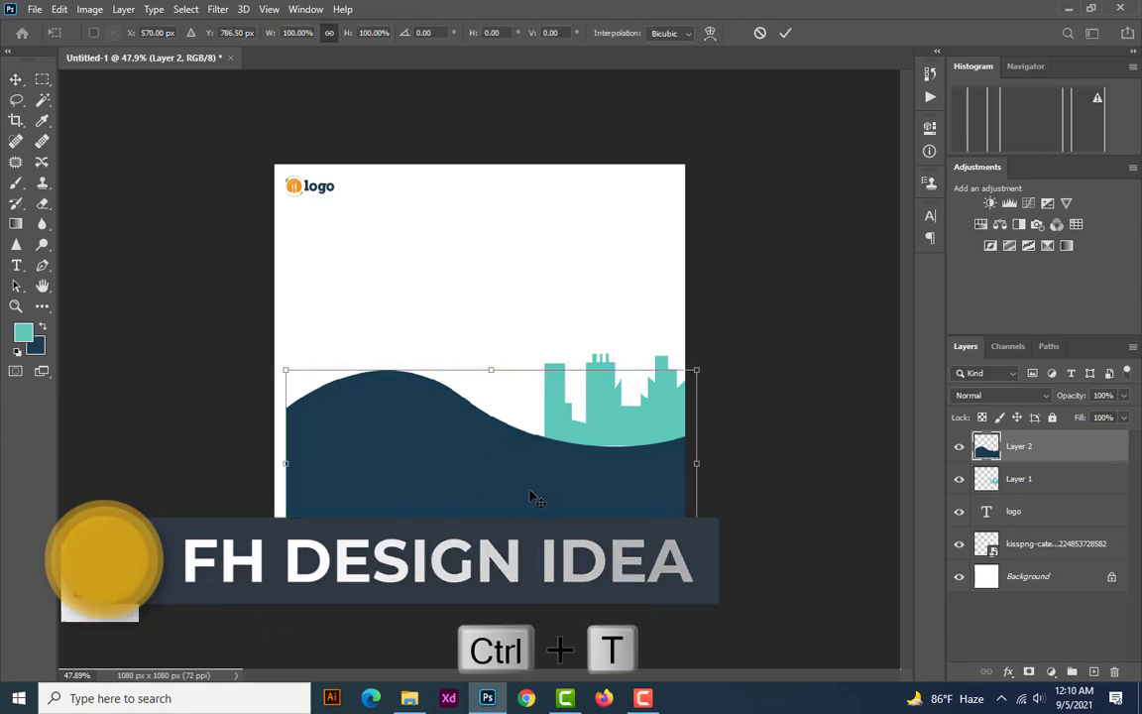
pyautogui.moveTo(286, 556); pyautogui.dragTo(252, 572)
pyautogui.moveTo(698, 576); pyautogui.dragTo(711, 580)
pyautogui.moveTo(706, 474); pyautogui.dragTo(686, 474)
pyautogui.moveTo(466, 376); pyautogui.dragTo(465, 354)
pyautogui.moveTo(500, 529); pyautogui.dragTo(505, 532)
pyautogui.press('Return')
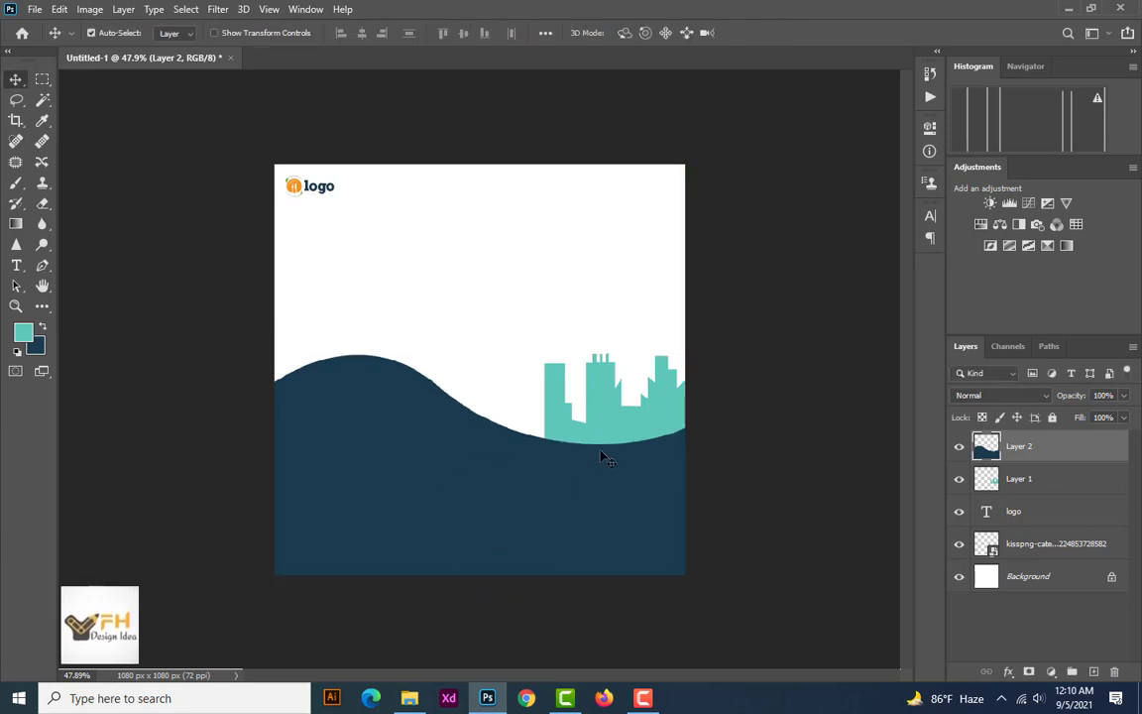
# Stretch the teal skyline to about 158.5% width and 111% height, keeping it against the canvas's right edge with its base behind the wave
pyautogui.keyDown('ctrl'); pyautogui.click(604, 420); pyautogui.keyUp('ctrl')
pyautogui.hotkey('ctrl', 't')
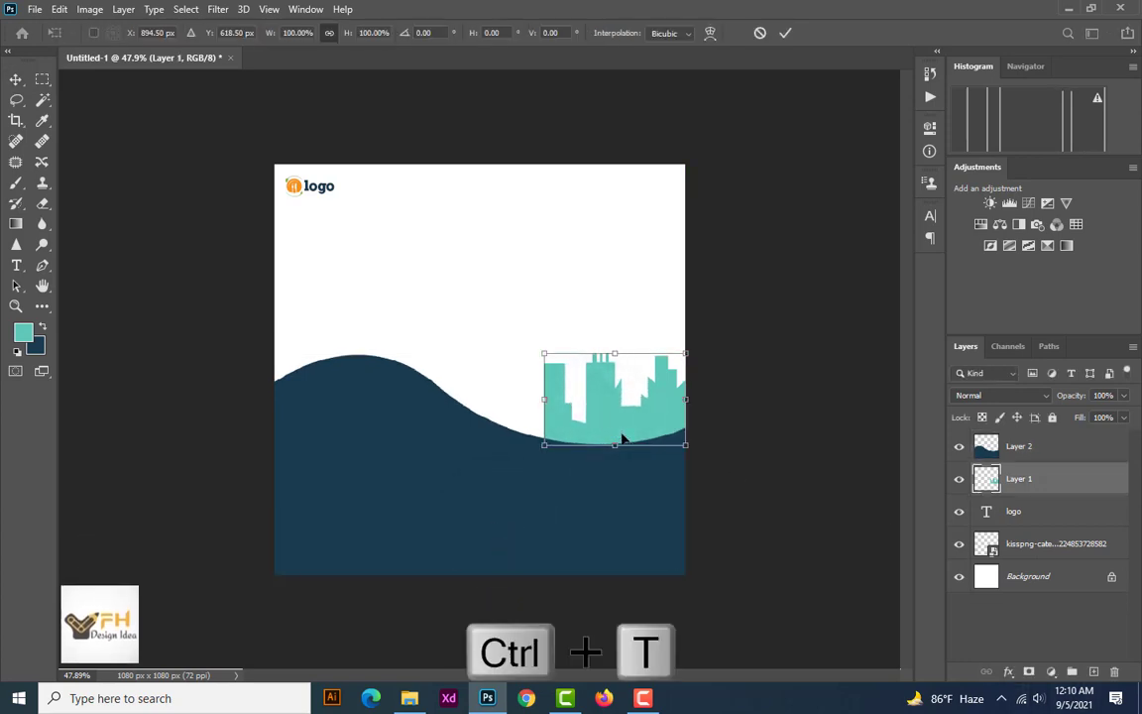
pyautogui.moveTo(547, 396); pyautogui.dragTo(479, 398)
pyautogui.moveTo(567, 367)
pyautogui.mouseDown()
pyautogui.moveTo(549, 346)
pyautogui.moveTo(575, 325)
pyautogui.moveTo(571, 350)
pyautogui.mouseUp()
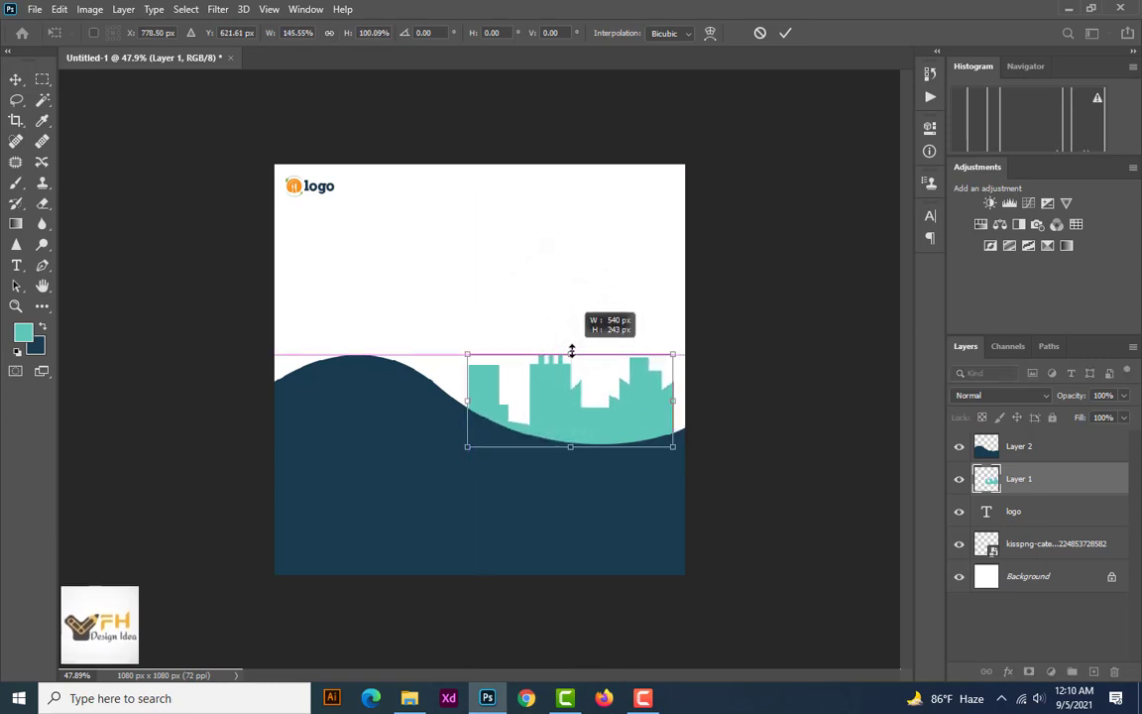
pyautogui.moveTo(667, 399); pyautogui.dragTo(684, 399)
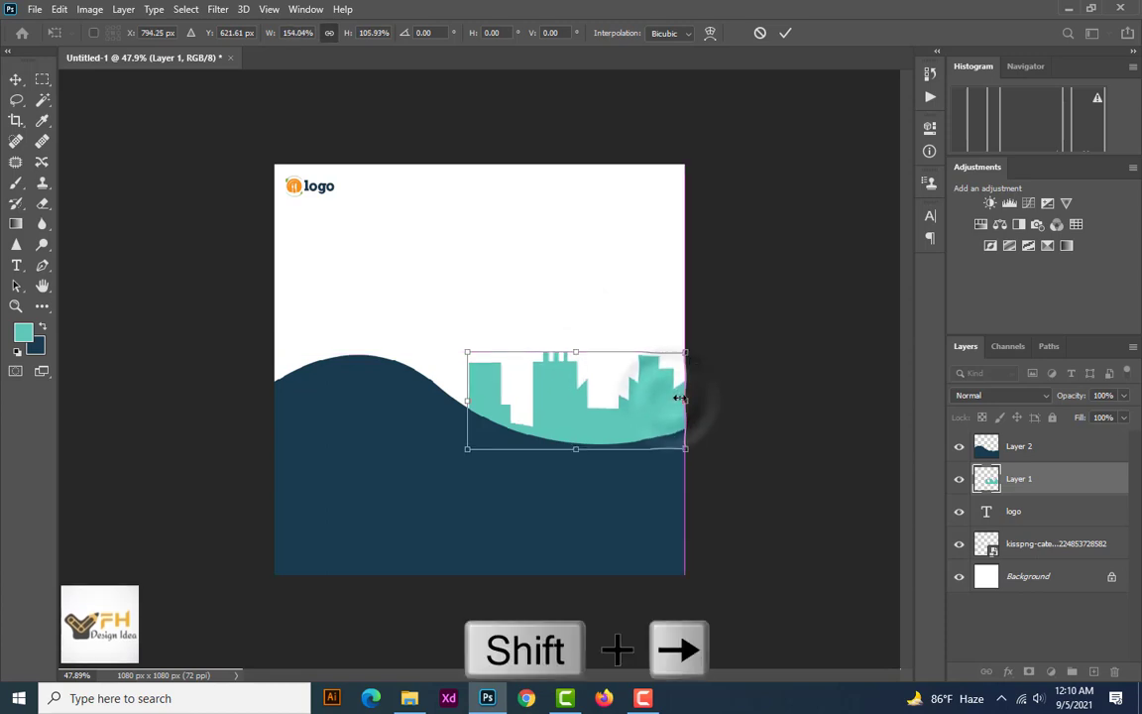
pyautogui.click(468, 398)
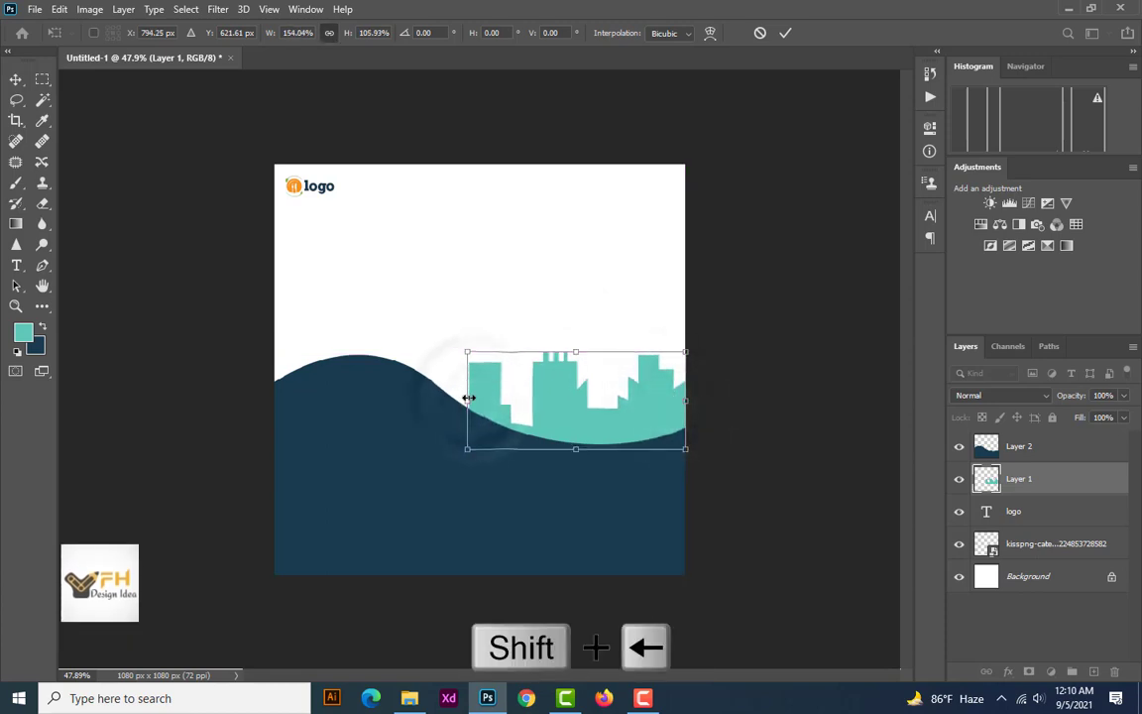
pyautogui.moveTo(468, 401); pyautogui.dragTo(460, 399)
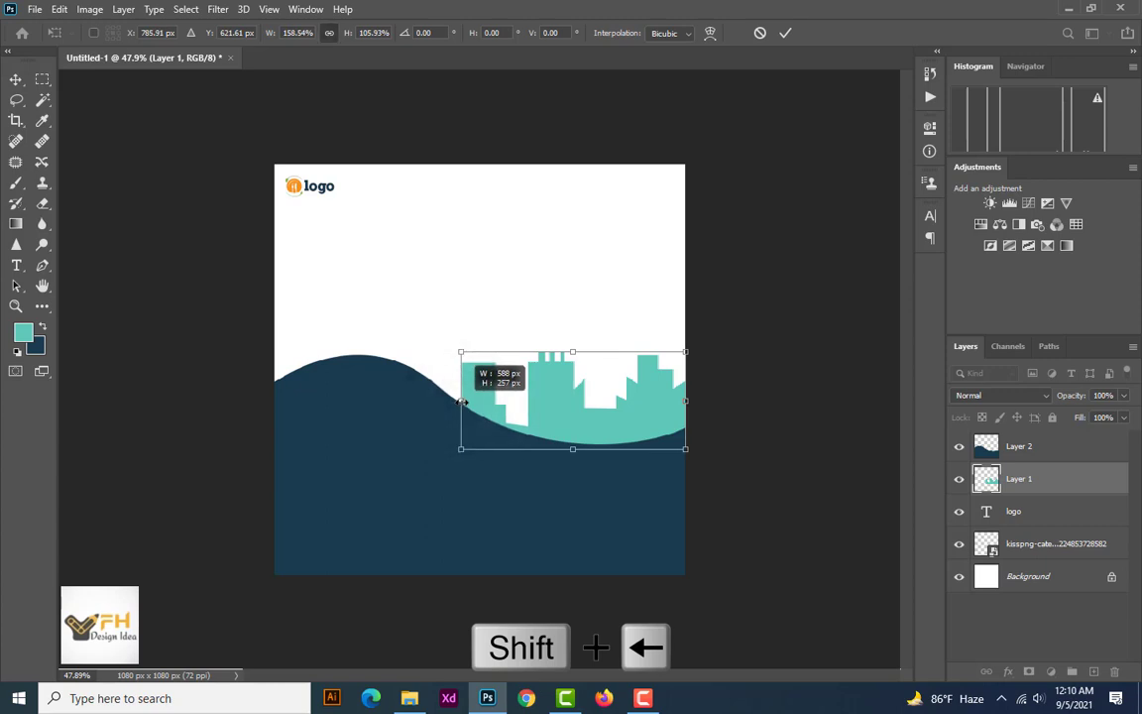
pyautogui.moveTo(548, 428); pyautogui.dragTo(574, 447)
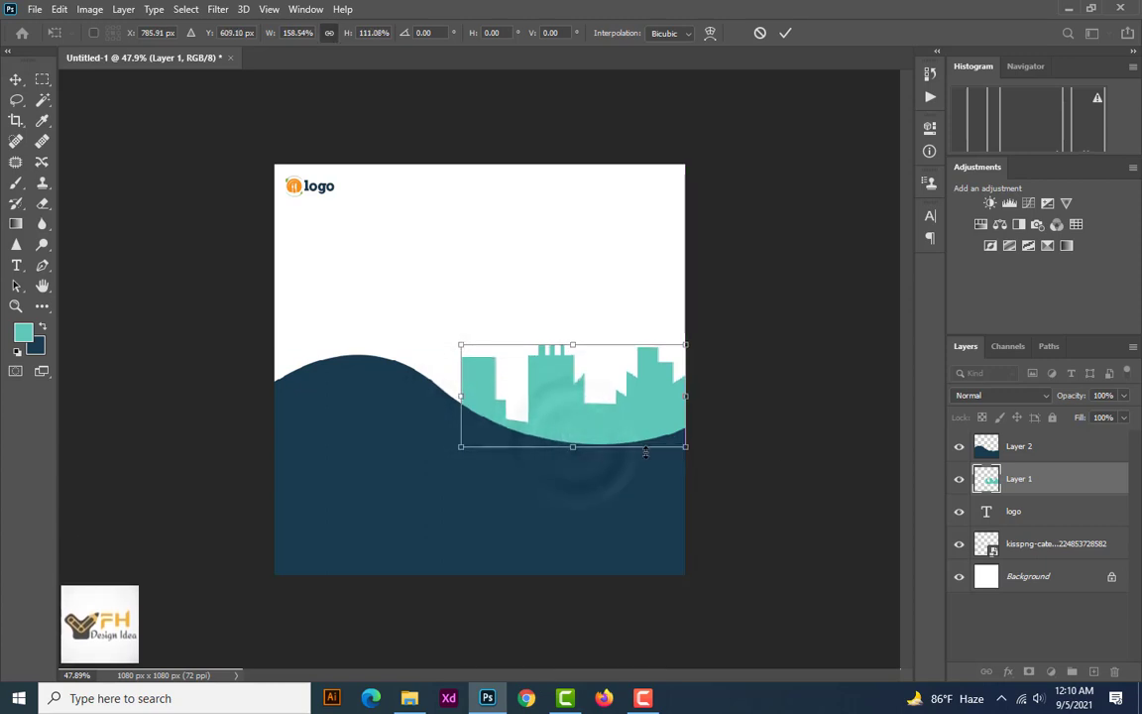
pyautogui.press('Return')
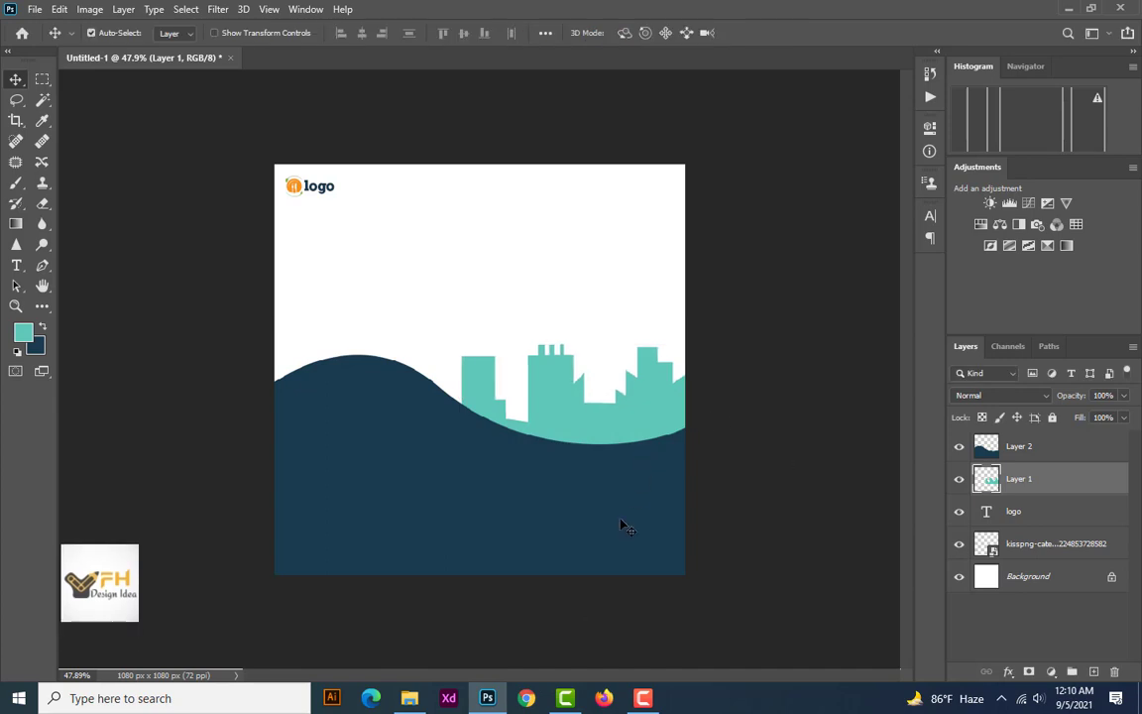
# Add the heading "Food Delivery" in teal 72 pt Choplin Bold in the white area above the skyline
pyautogui.click(388, 431)
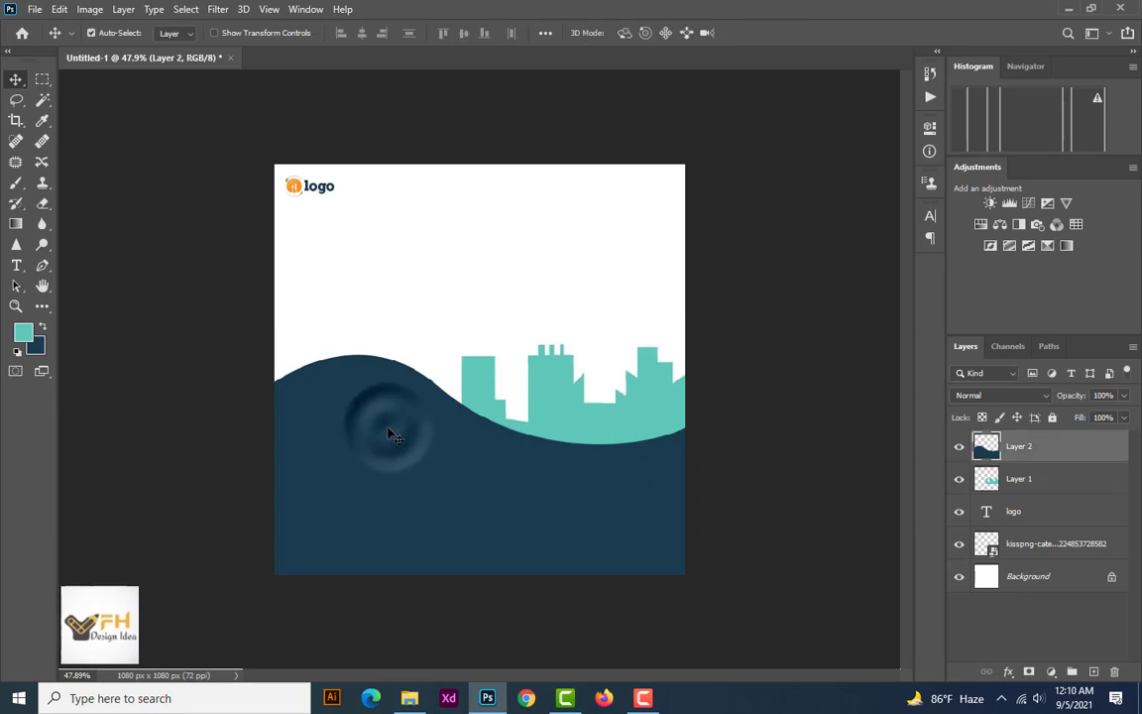
pyautogui.click(573, 414)
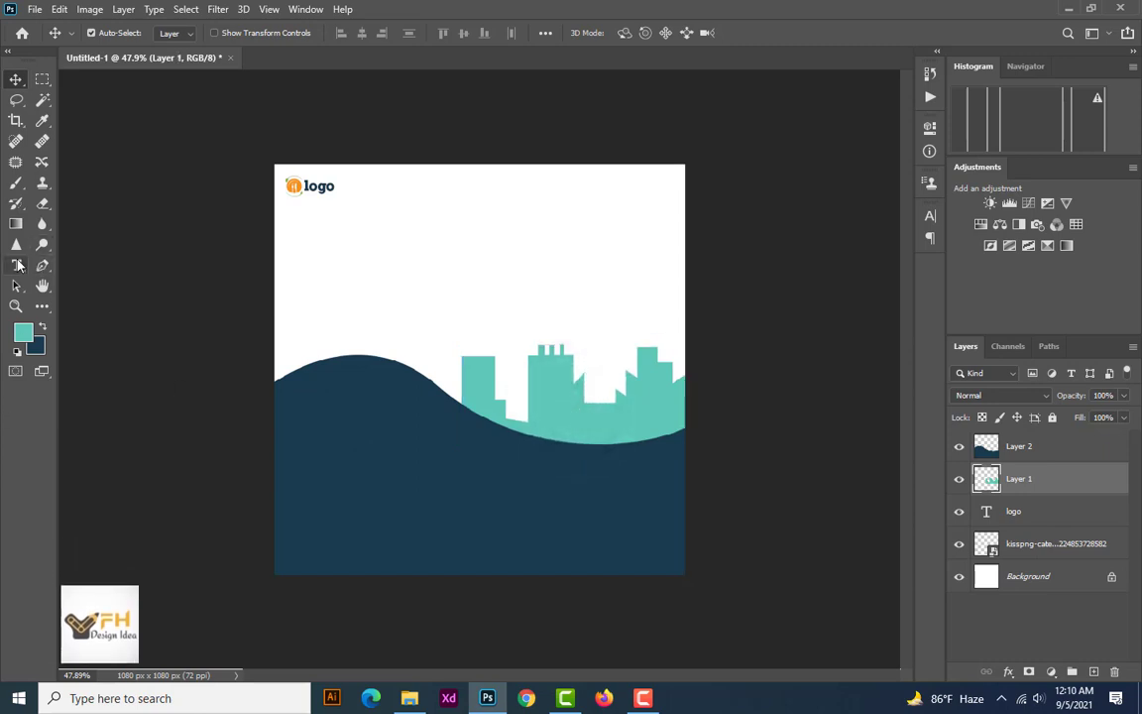
pyautogui.press('t')
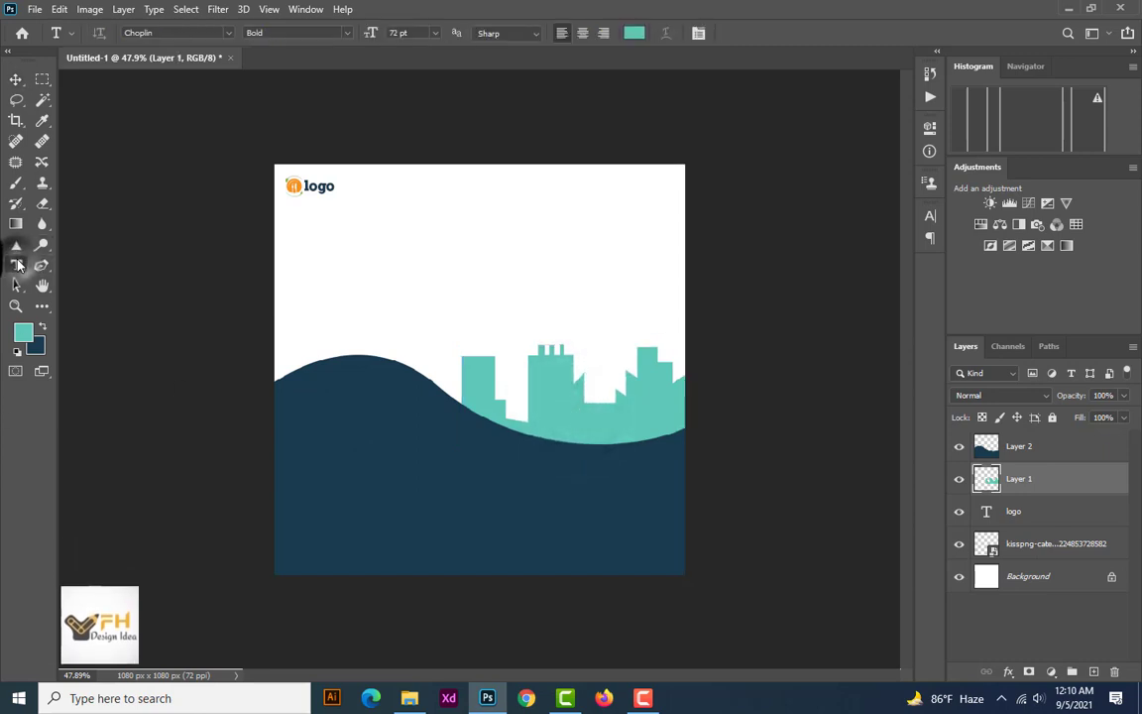
pyautogui.click(462, 226)
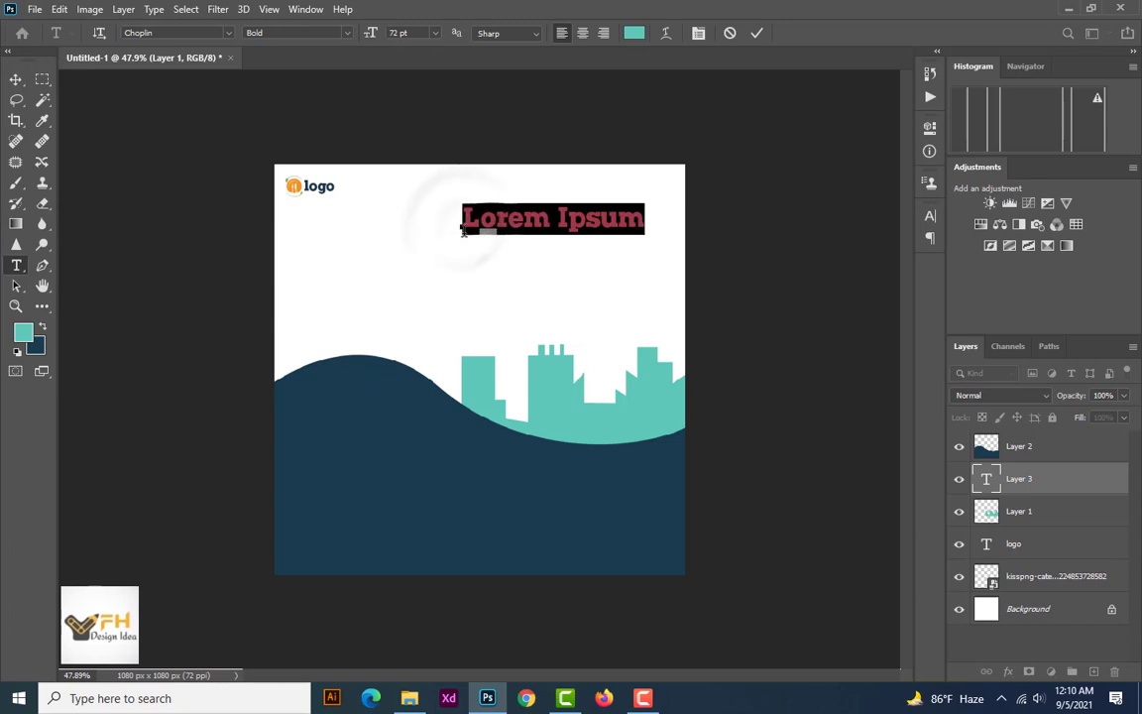
pyautogui.press('BackSpace')
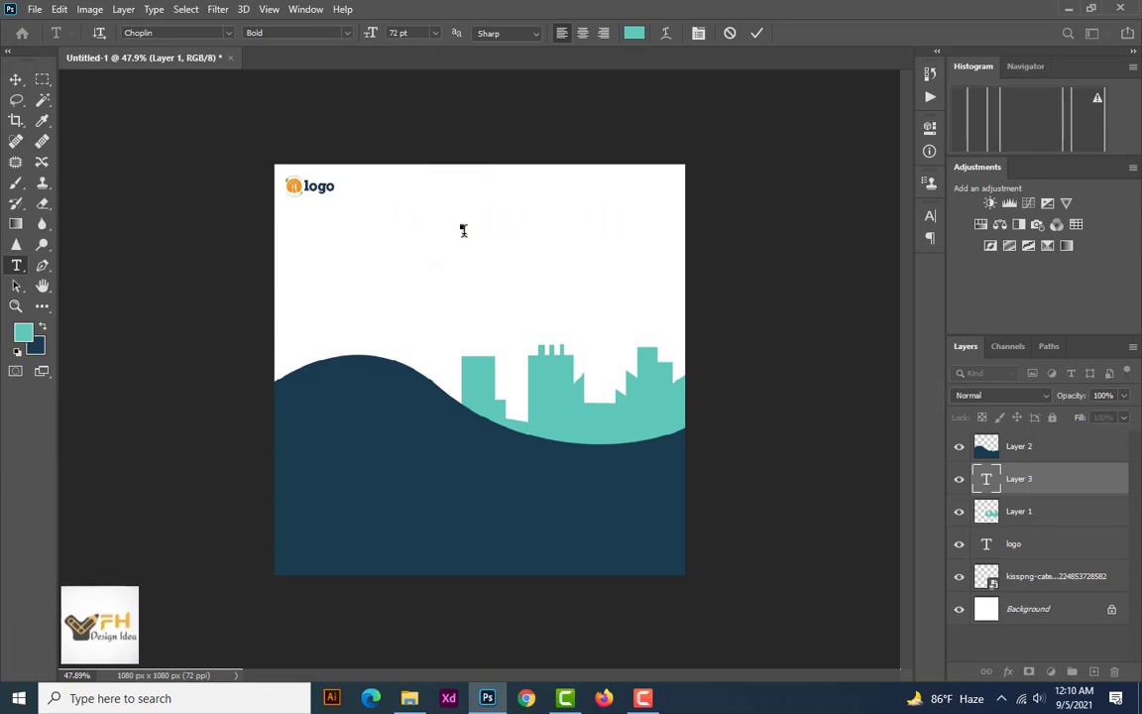
pyautogui.write('Food Deli')
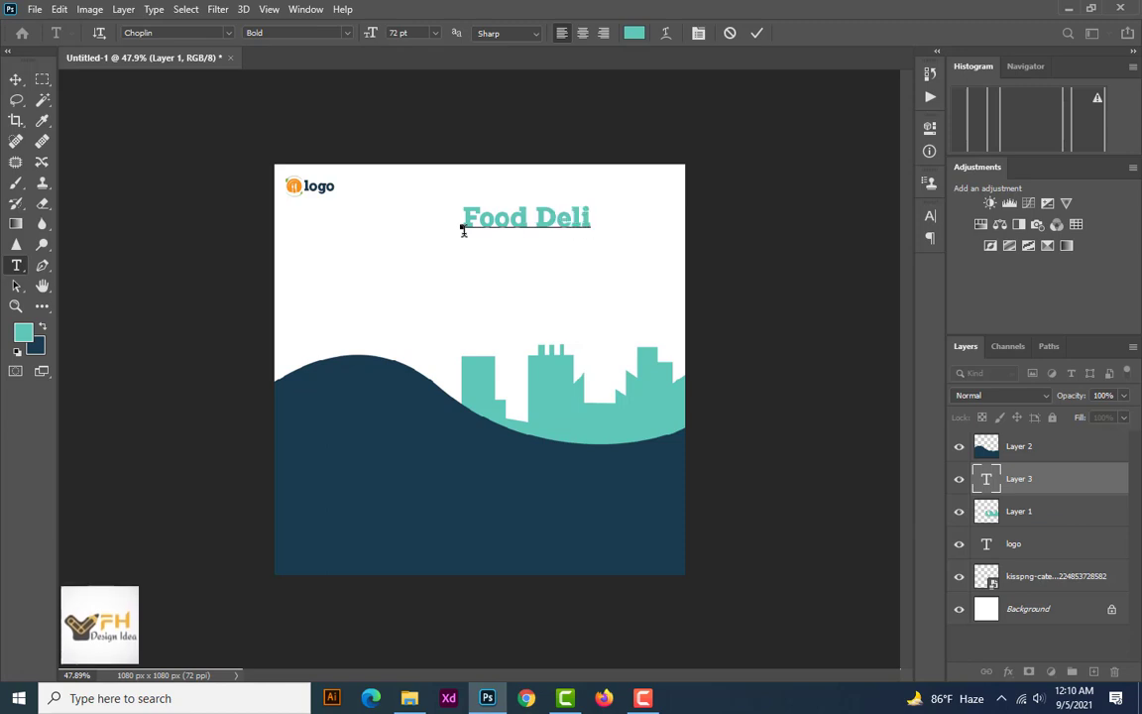
pyautogui.write('ver')
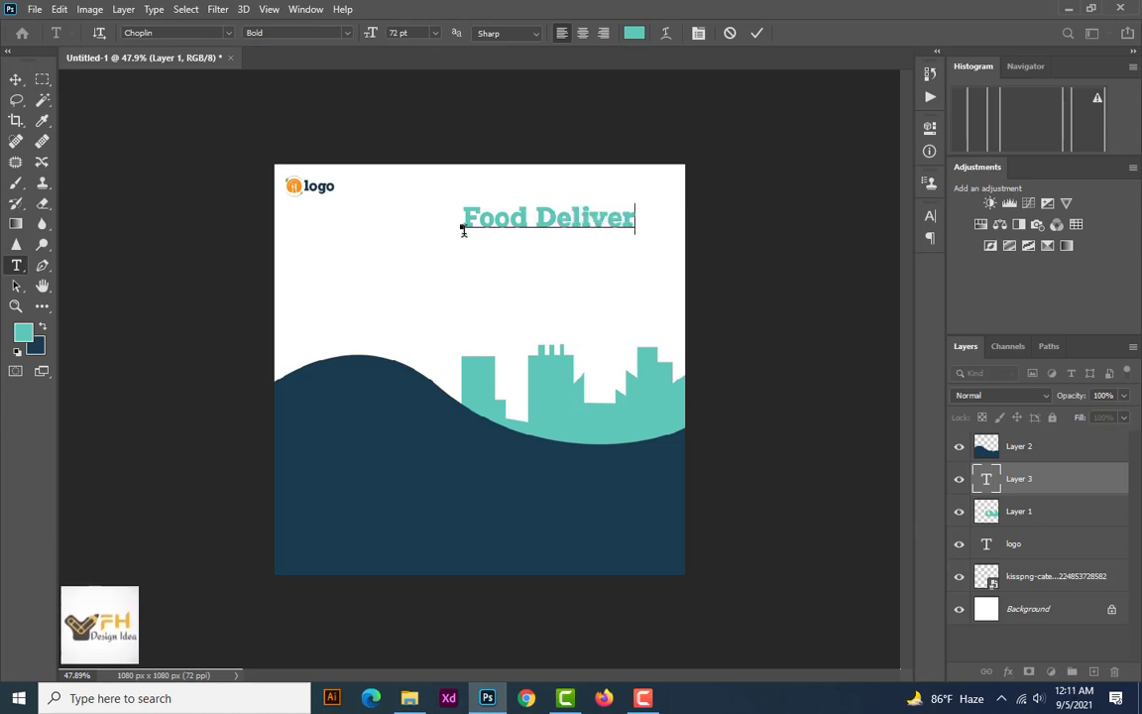
pyautogui.write('y')
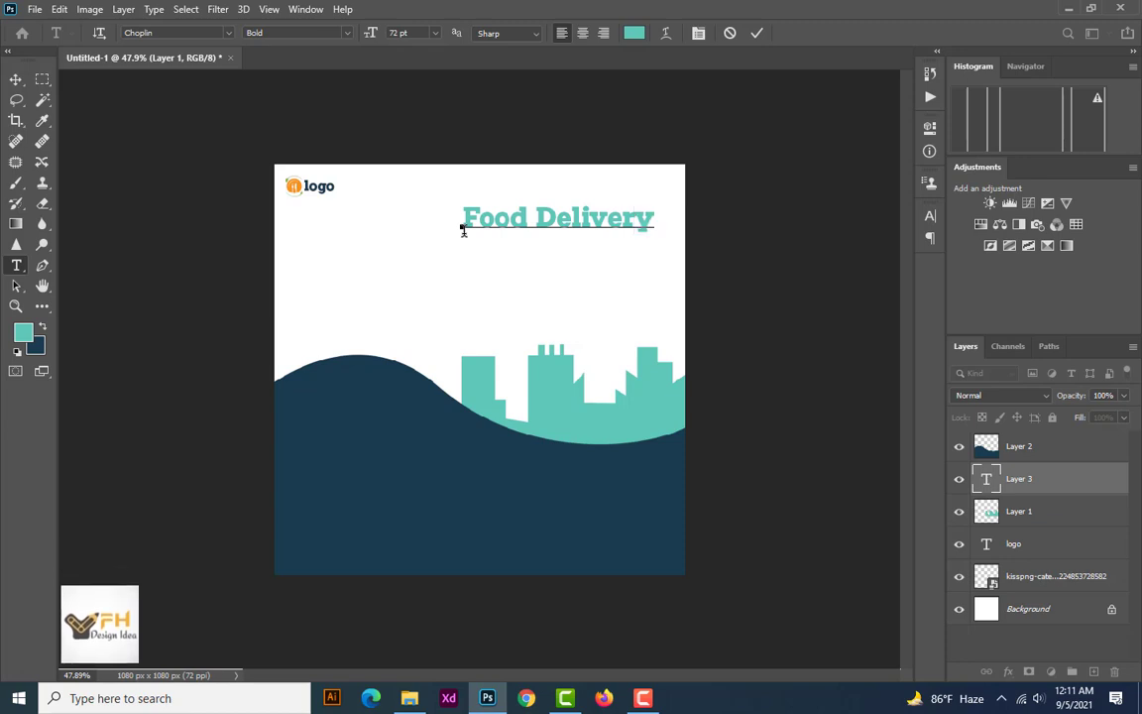
pyautogui.click(755, 34)
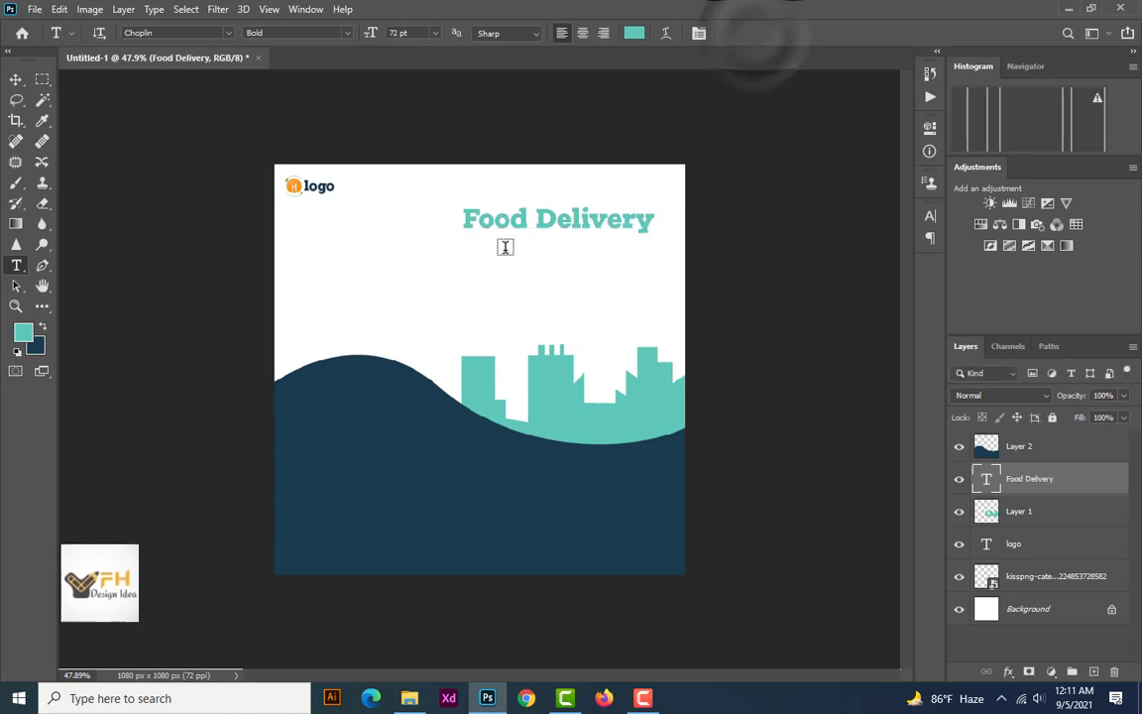
# Add a second text line "Mobile App" directly below the "Food Delivery" heading
pyautogui.click(470, 270)
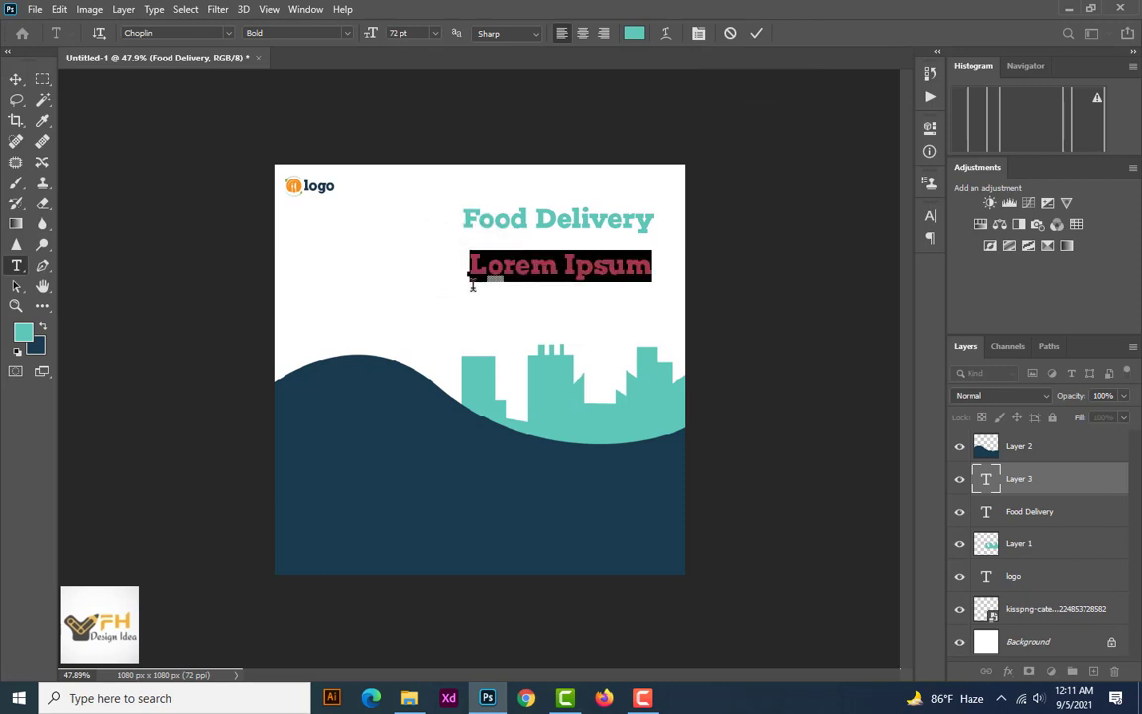
pyautogui.press('BackSpace')
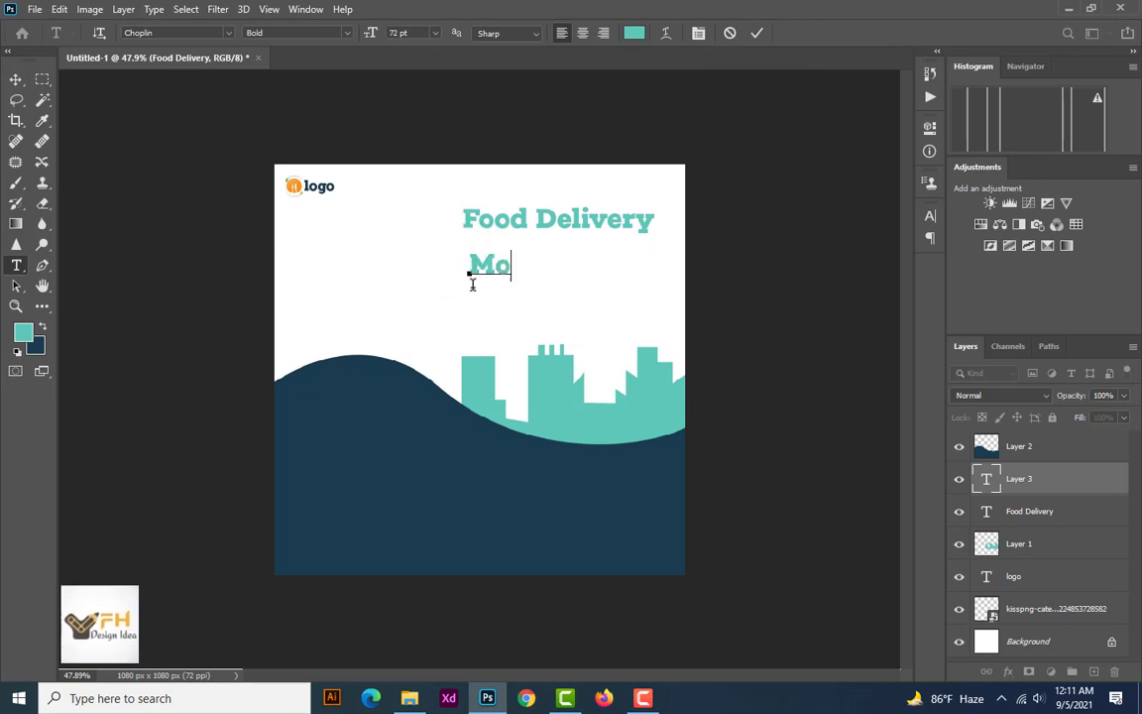
pyautogui.write('Mobile App')
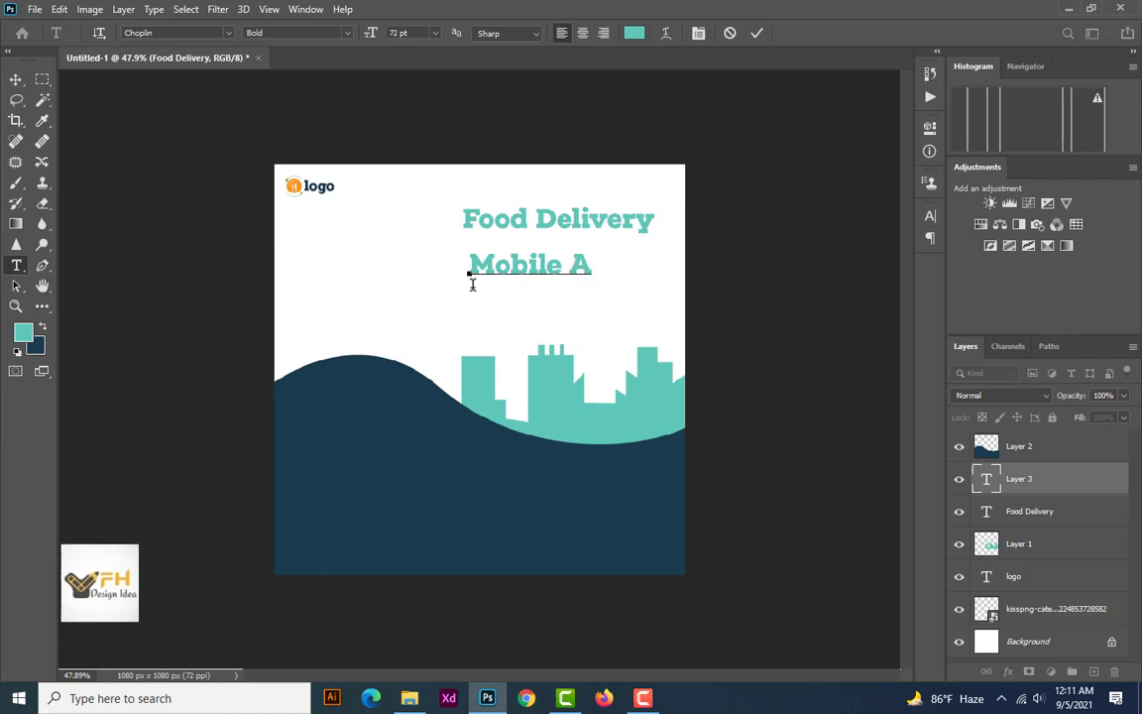
pyautogui.click(754, 34)
# Add a third text line "DOWNLOAD NOW" below "Mobile App" and shift it left until it fits inside the canvas
pyautogui.click(470, 309)
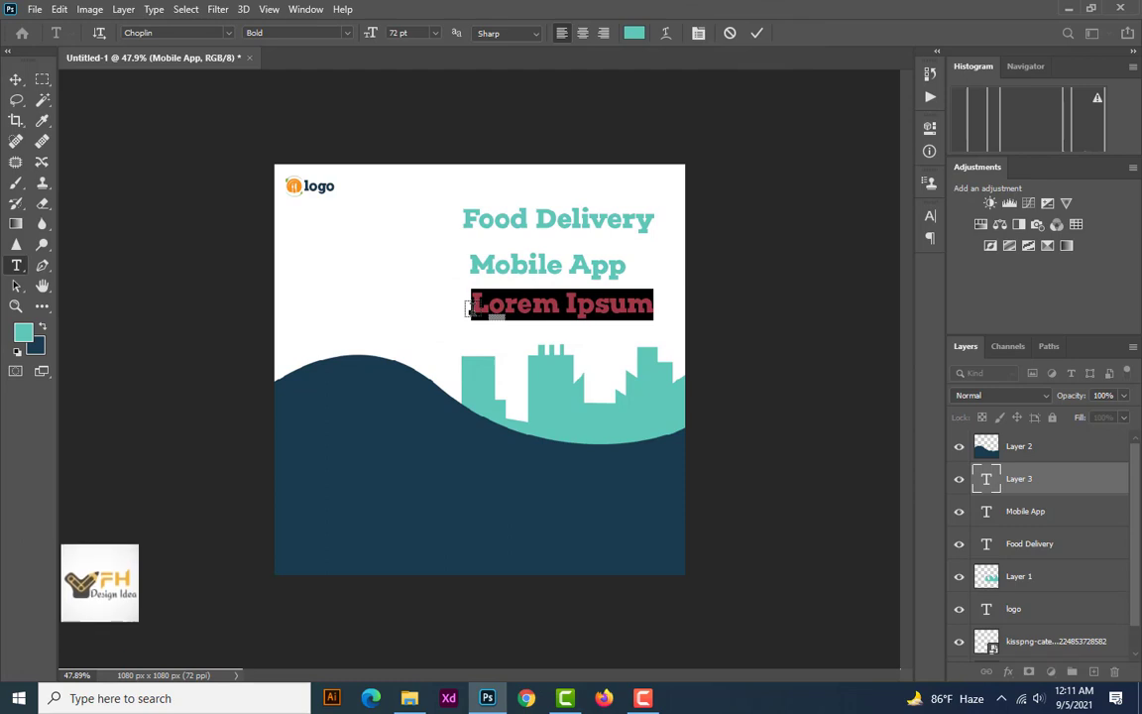
pyautogui.write('D')
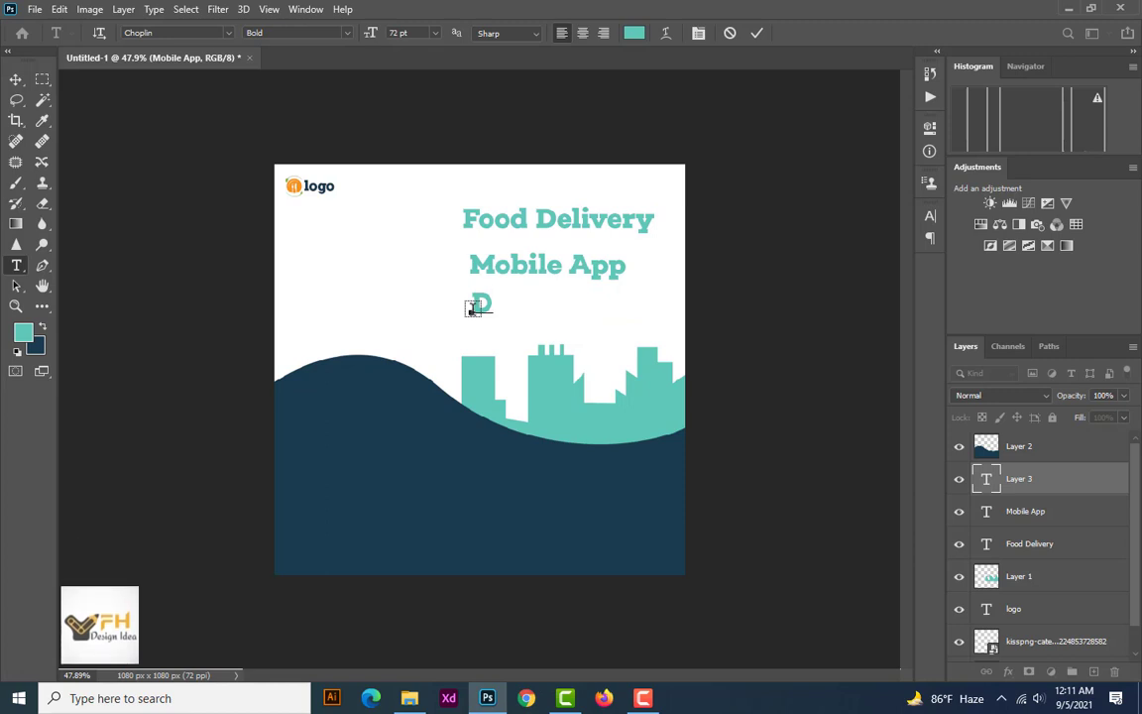
pyautogui.write('oOWNL')
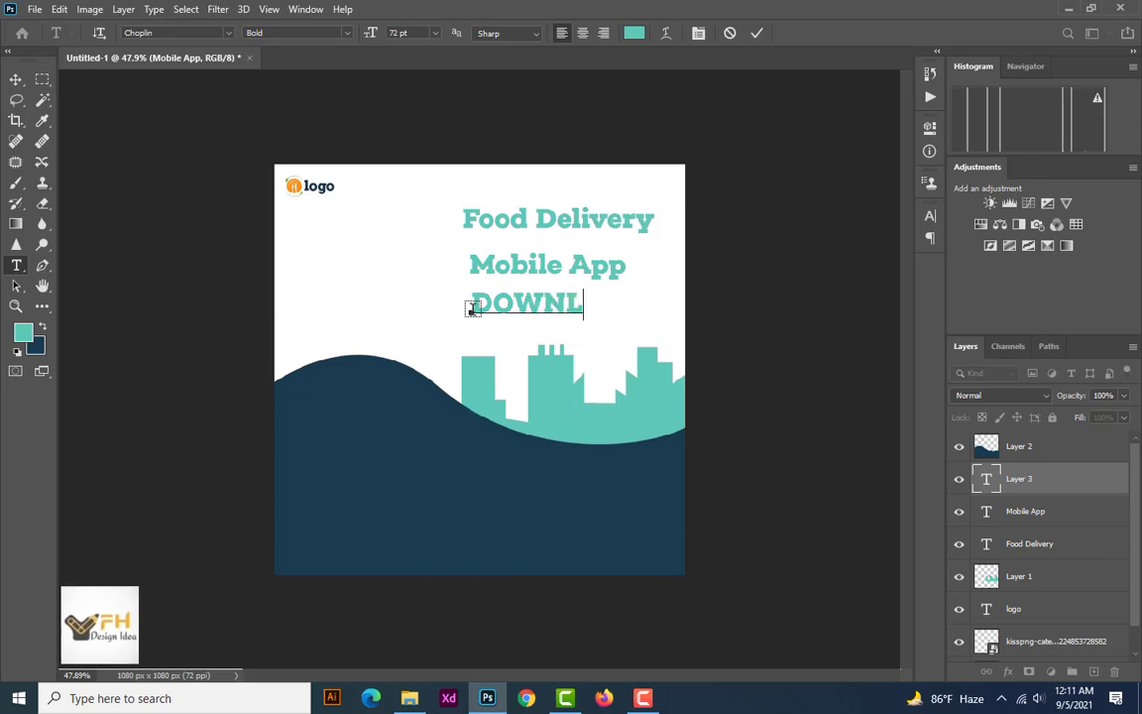
pyautogui.write('OAD')
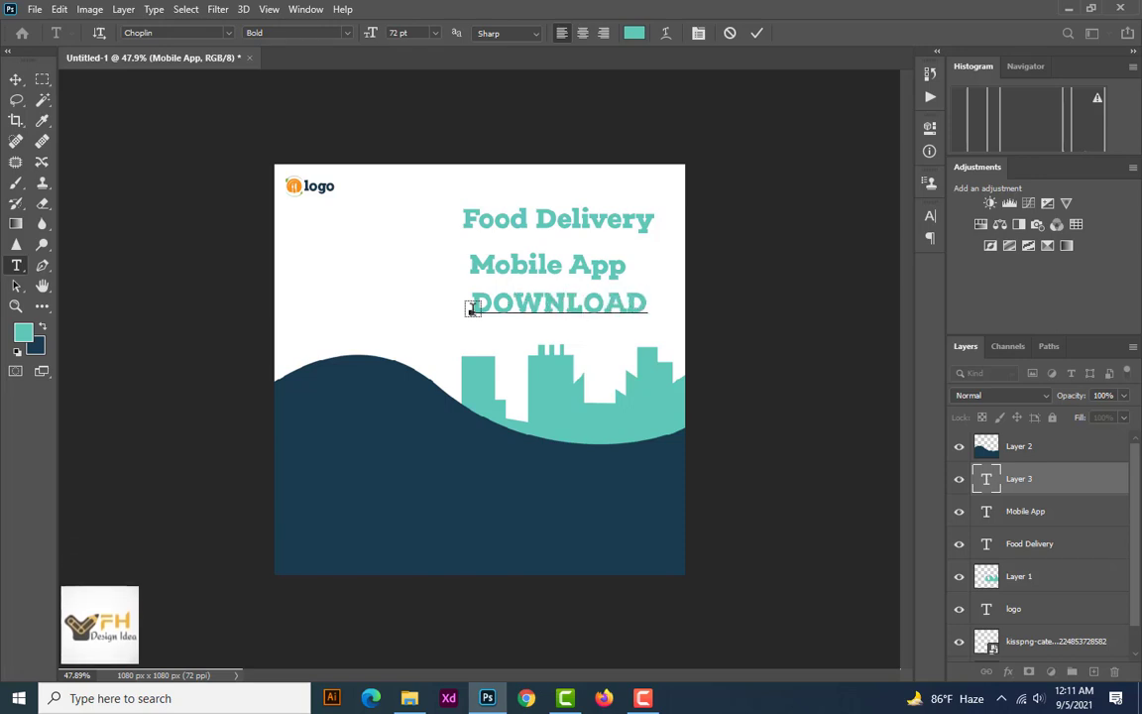
pyautogui.write(' NO')
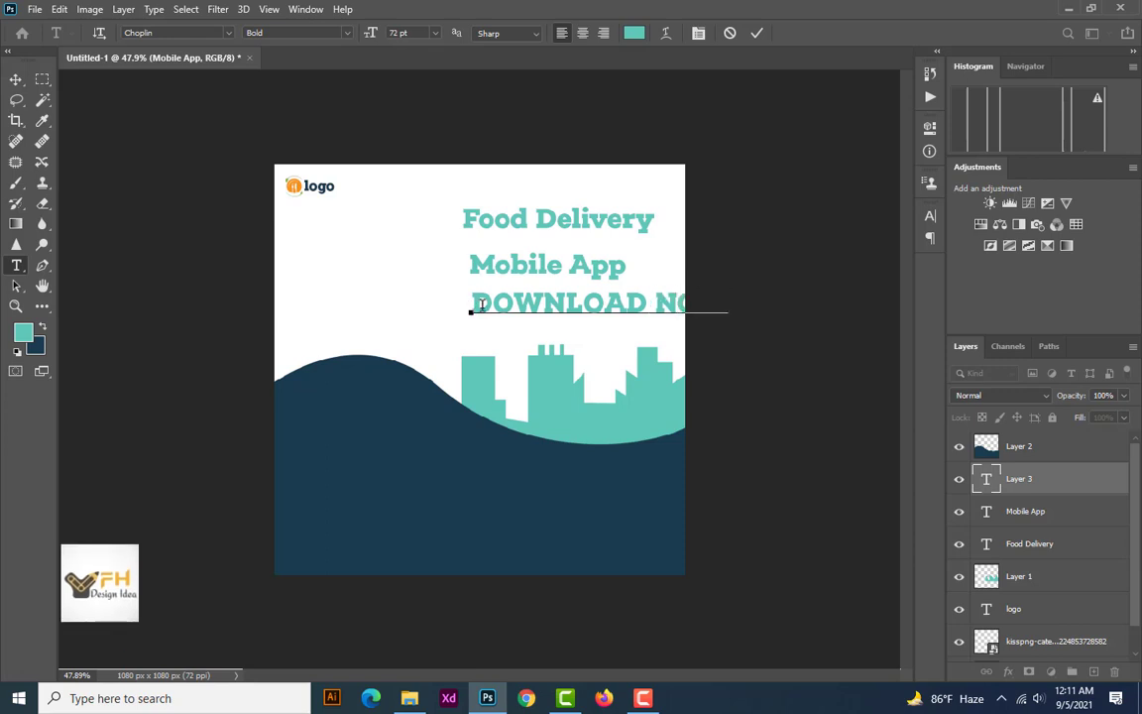
pyautogui.click(14, 79)
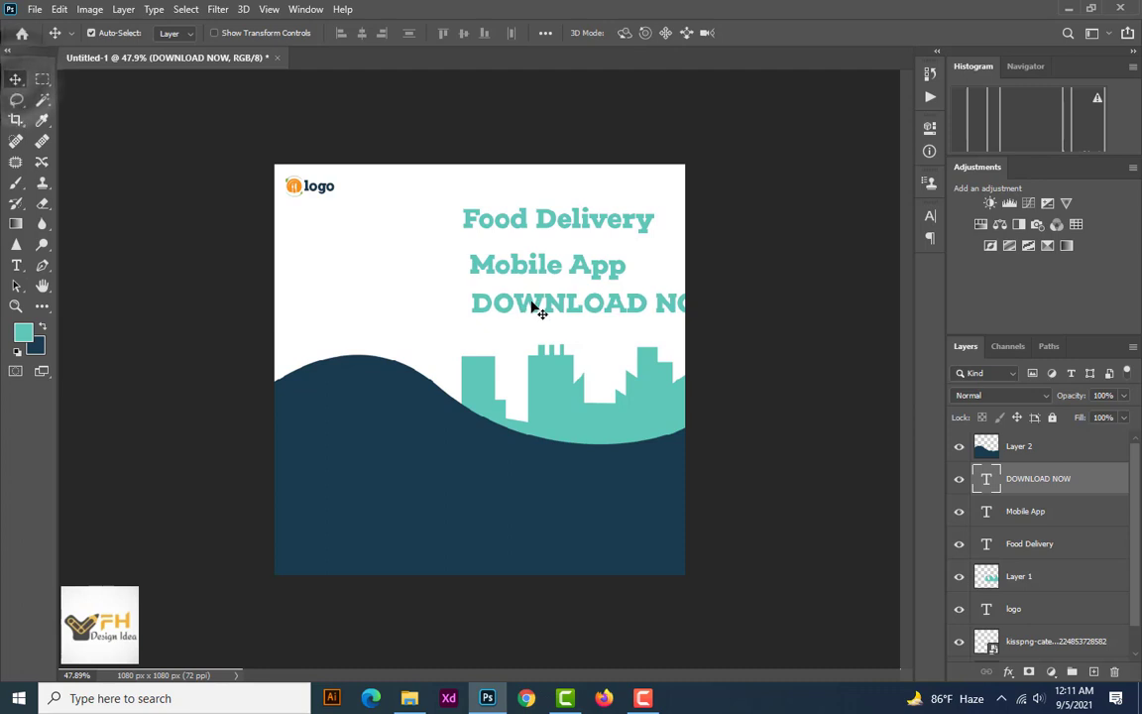
pyautogui.moveTo(532, 308); pyautogui.dragTo(472, 307)
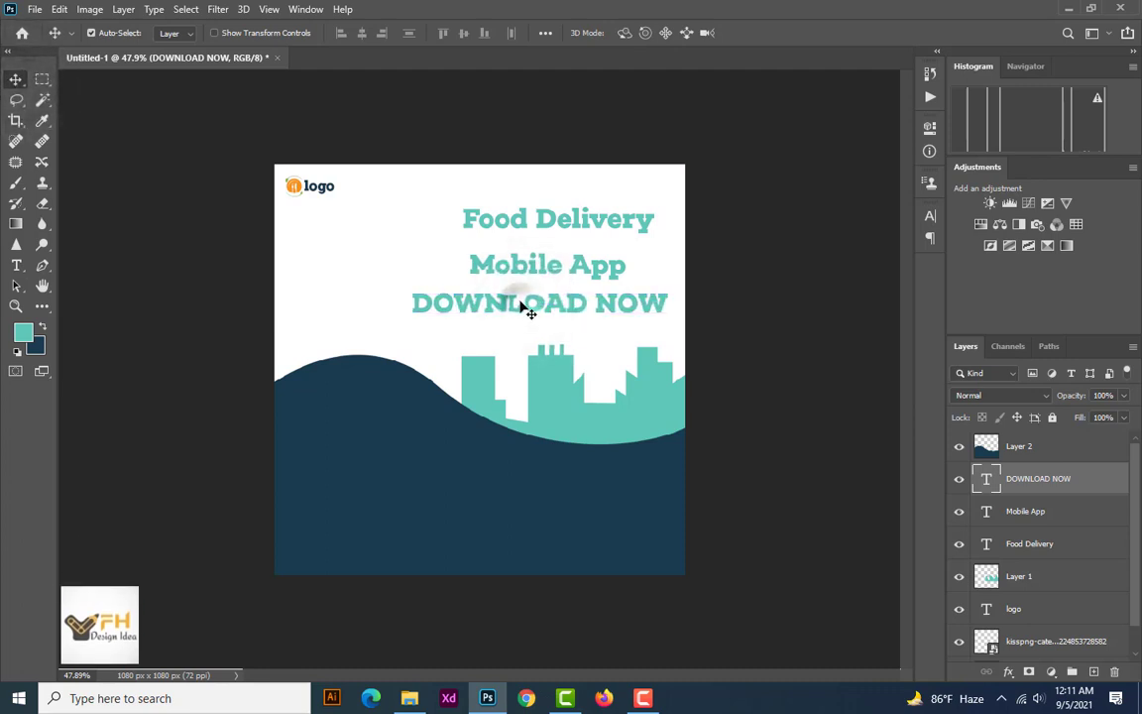
# Set the "DOWNLOAD NOW" text to Roboto Regular at 36 pt and centre it below the heading lines
pyautogui.doubleClick(526, 309)
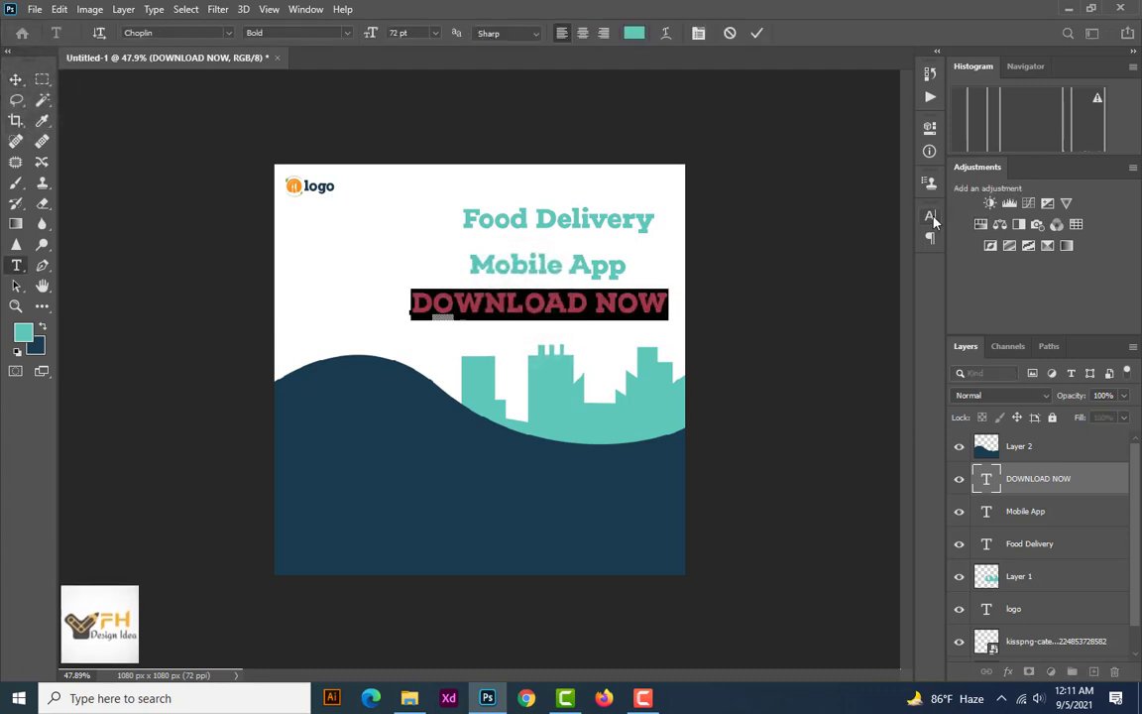
pyautogui.hotkey('ctrl', 't')
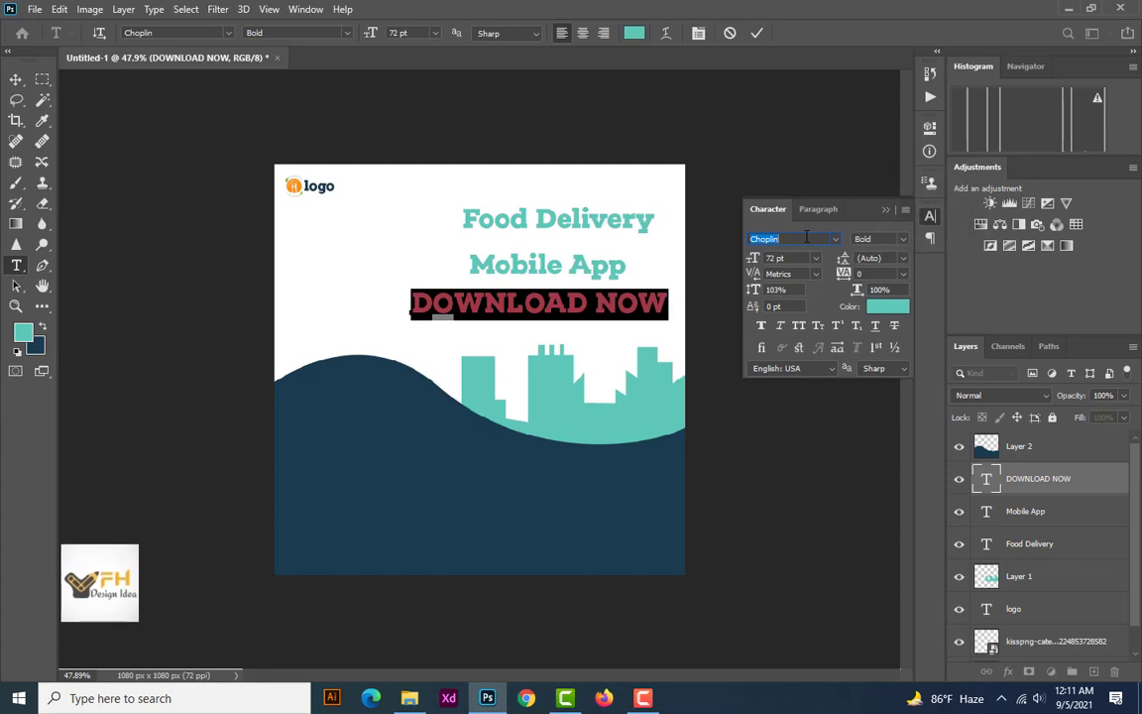
pyautogui.write('ROBO')
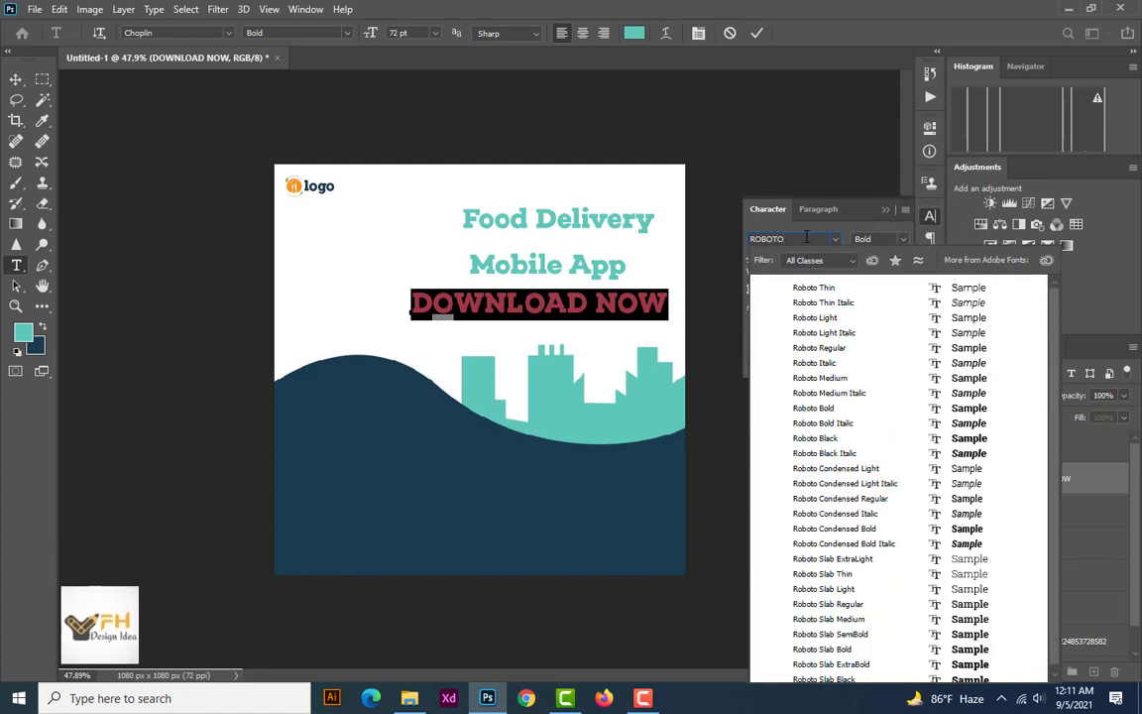
pyautogui.click(843, 354)
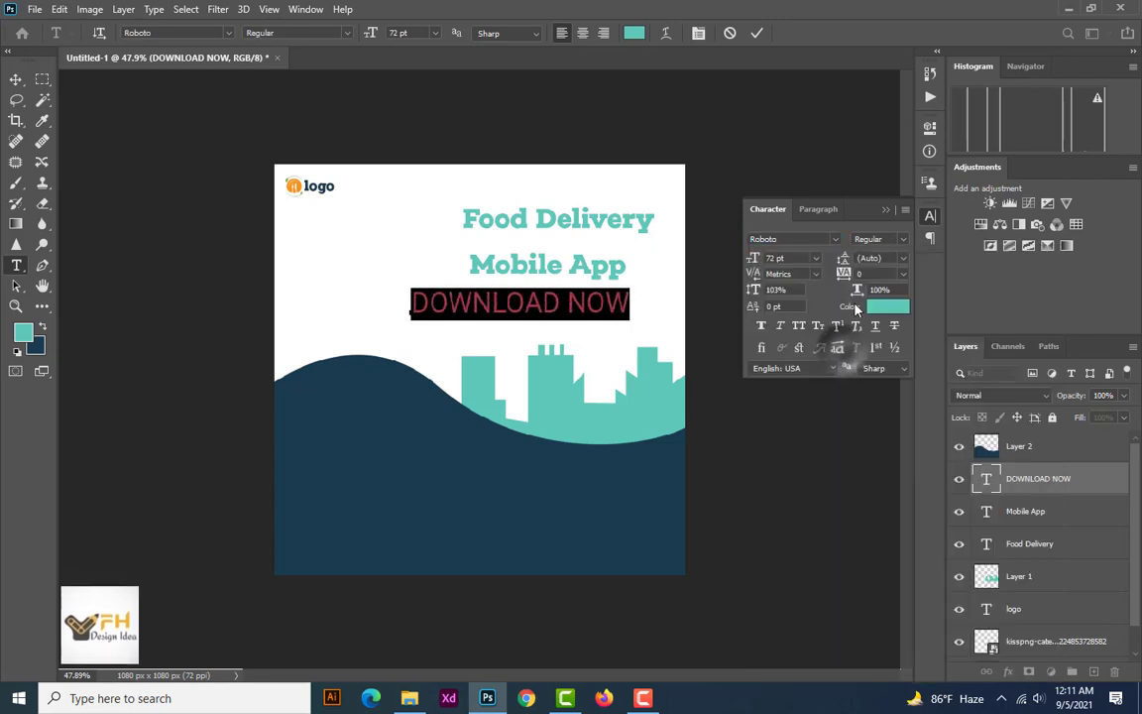
pyautogui.click(814, 257)
pyautogui.click(801, 426)
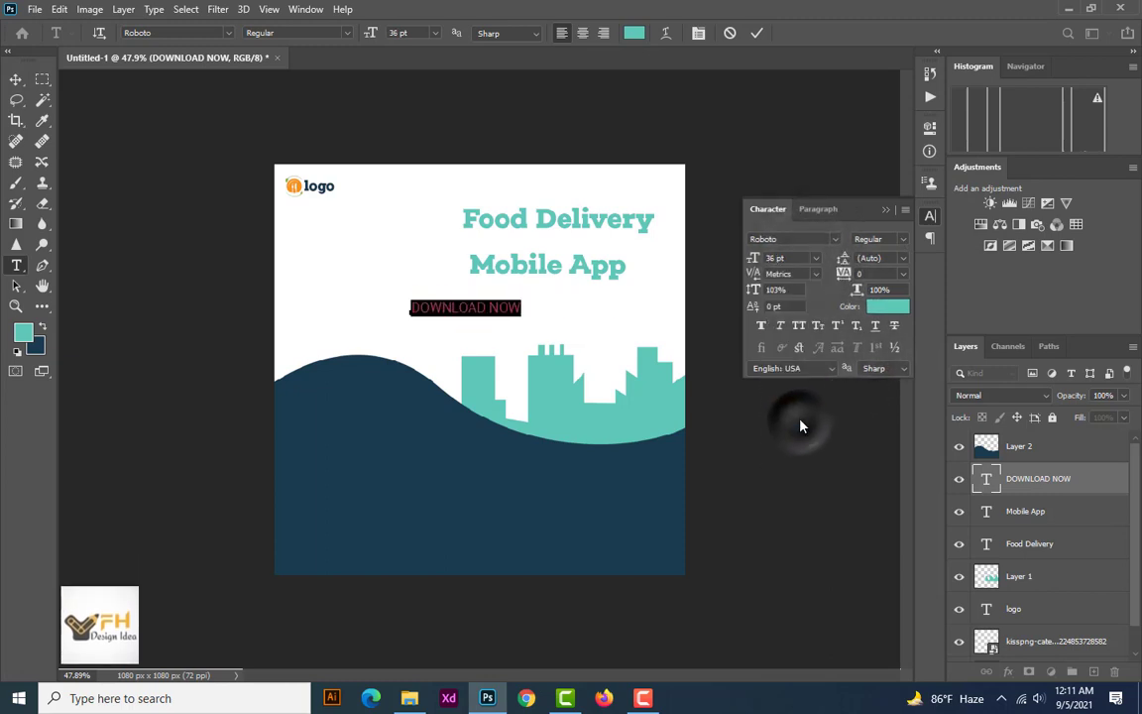
pyautogui.click(15, 80)
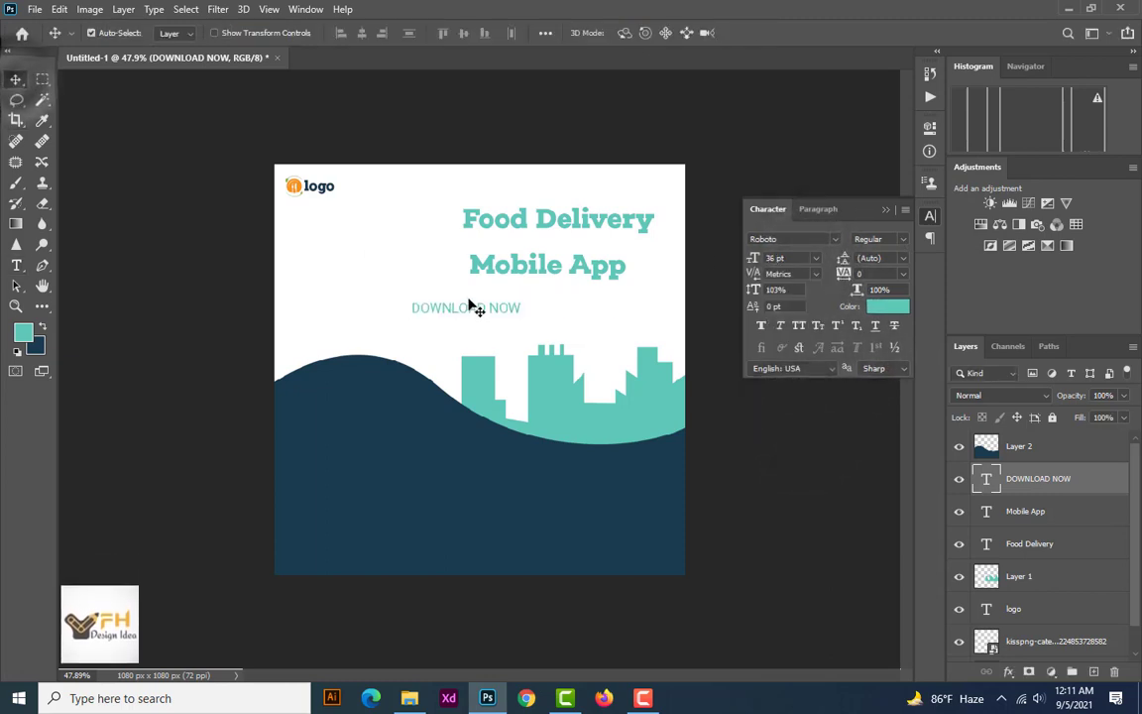
pyautogui.moveTo(466, 304); pyautogui.dragTo(556, 302)
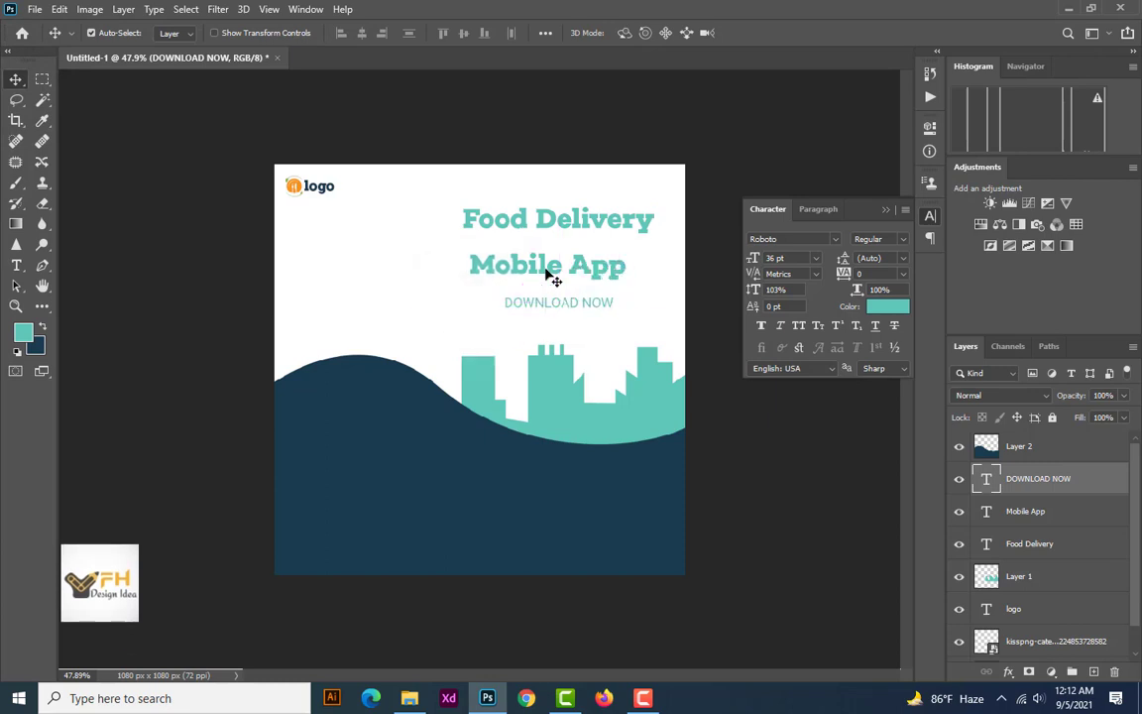
# Set "Mobile App" to Roboto Medium, then centre it and "DOWNLOAD NOW" closer beneath the "Food Delivery" heading
pyautogui.click(549, 271)
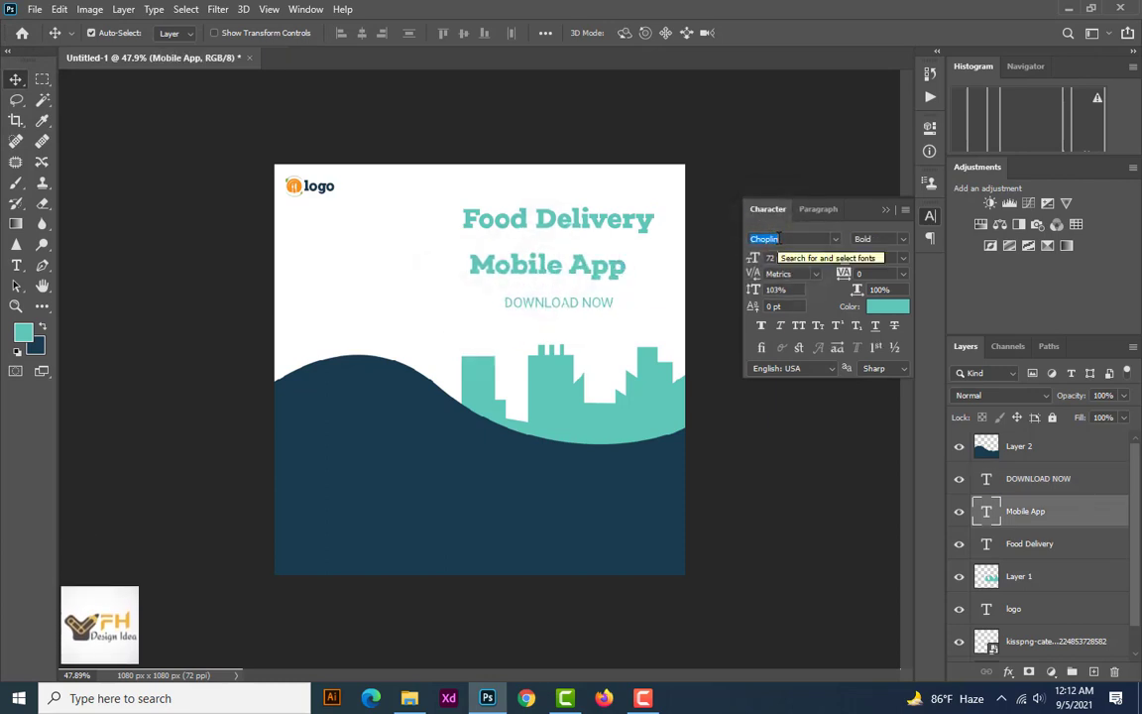
pyautogui.write('ROBO')
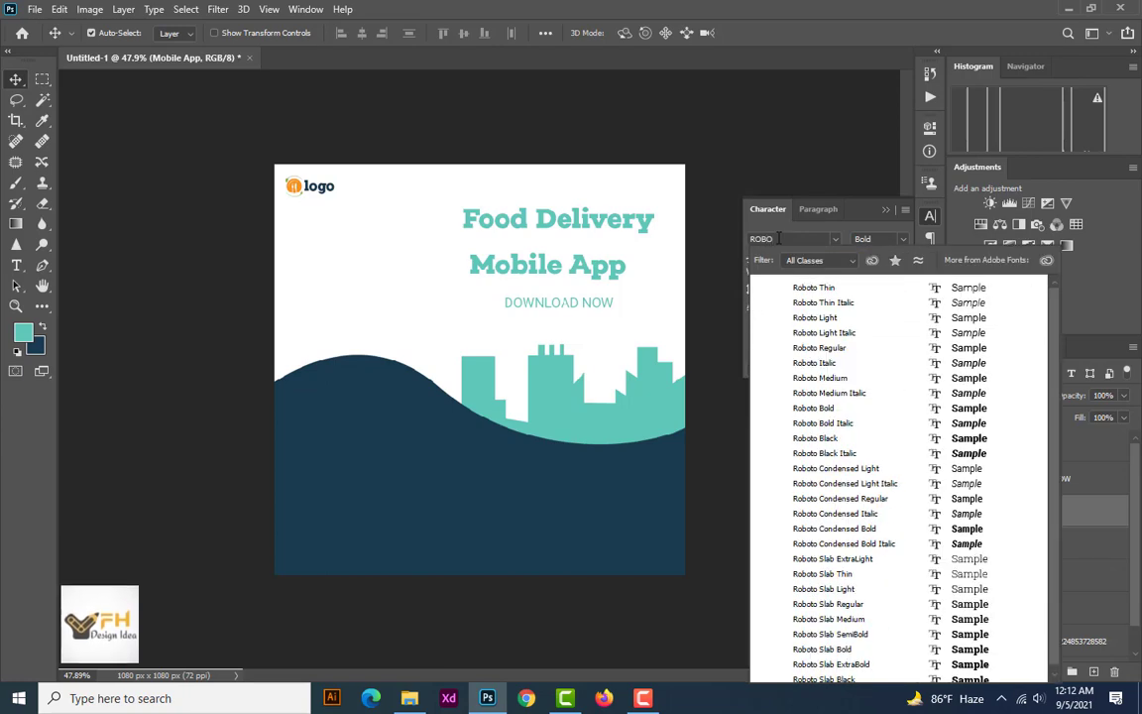
pyautogui.click(850, 378)
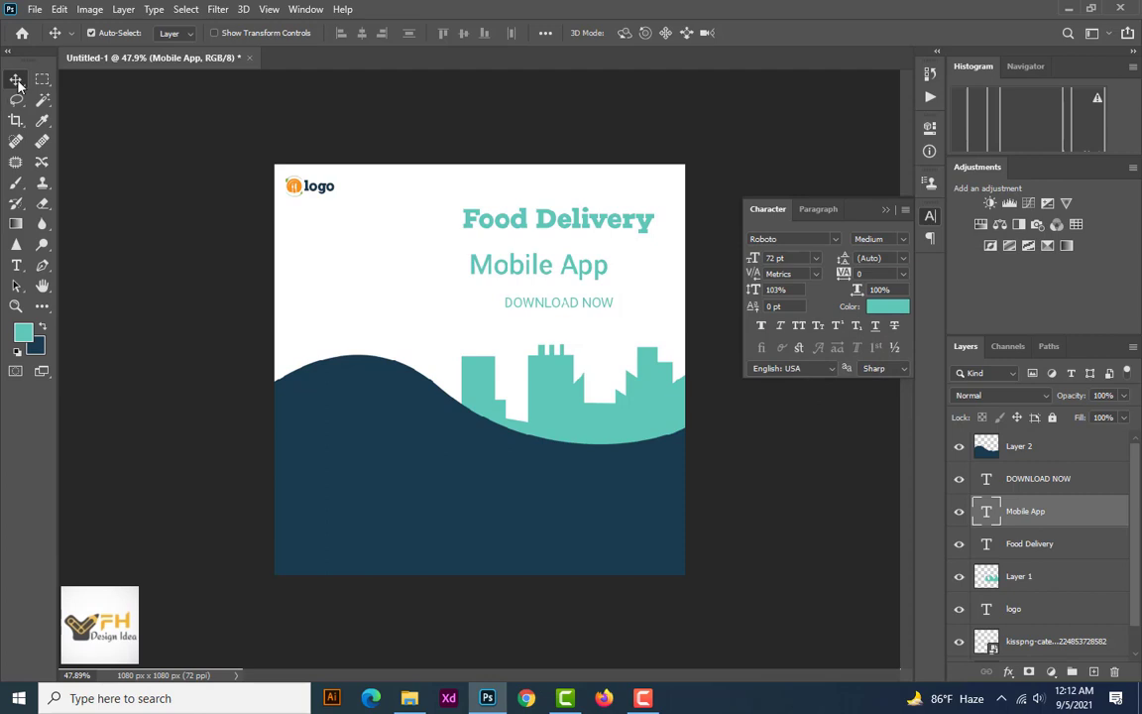
pyautogui.click(557, 225)
pyautogui.moveTo(587, 268); pyautogui.dragTo(607, 261)
pyautogui.moveTo(574, 308)
pyautogui.mouseDown()
pyautogui.moveTo(594, 290)
pyautogui.moveTo(580, 303)
pyautogui.mouseUp()
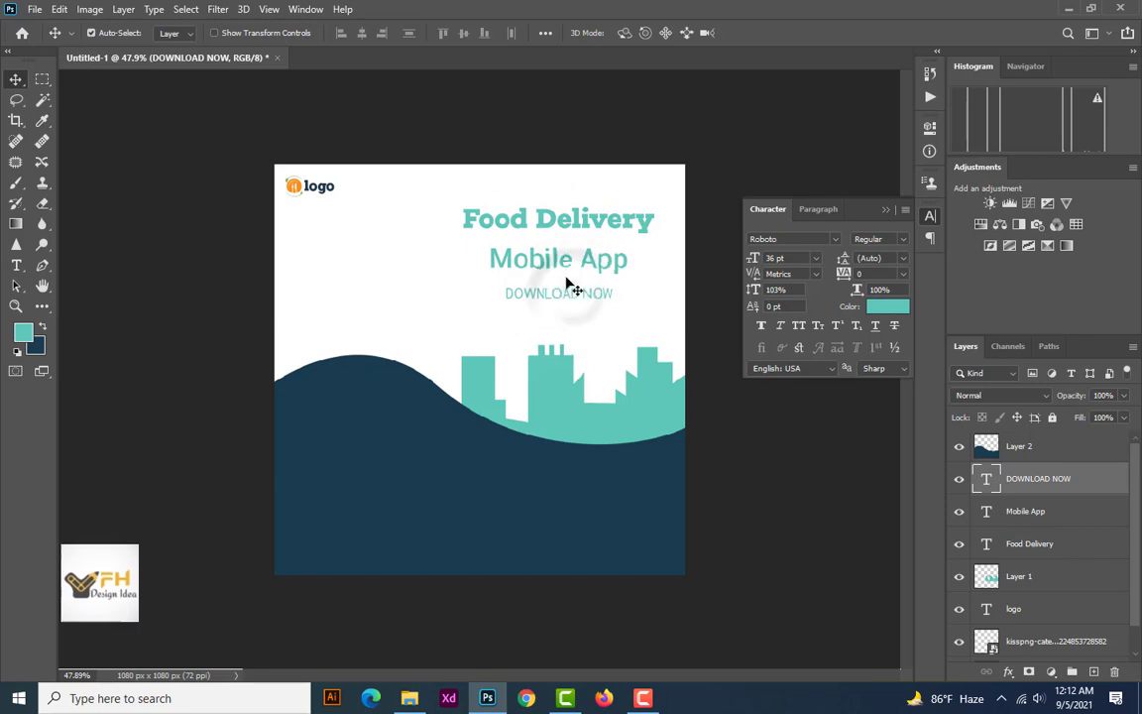
# Recolour the "Food Delivery" heading dark navy #1a3b50 by sampling the wave
pyautogui.click(555, 219)
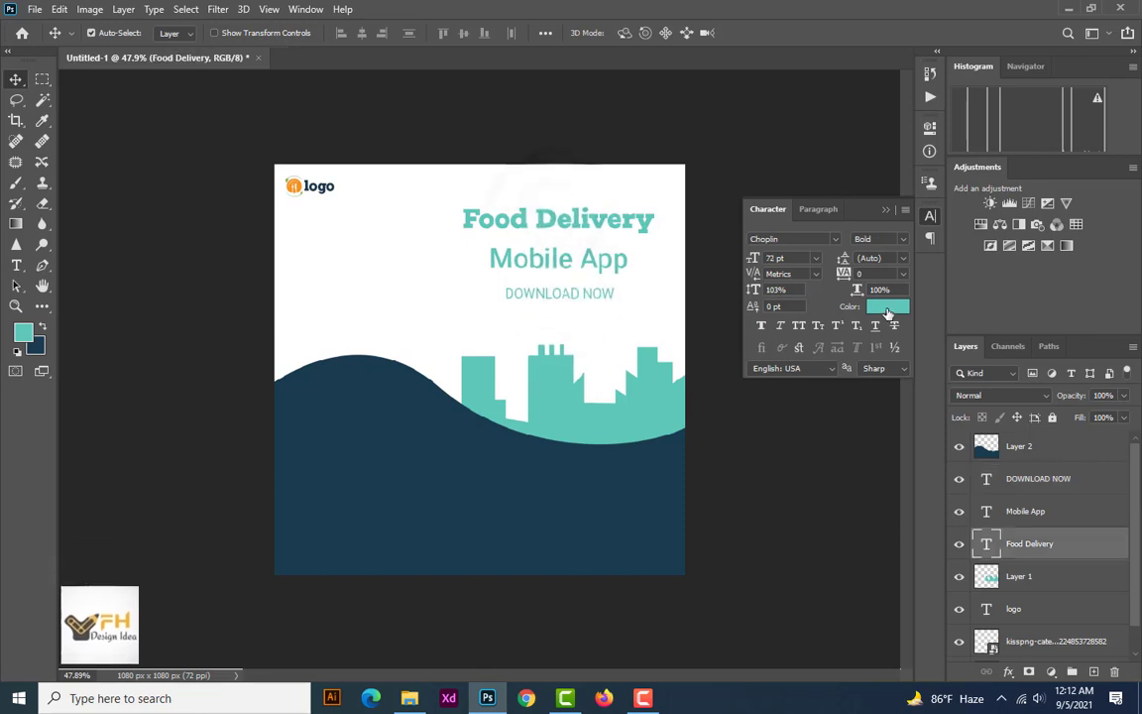
pyautogui.click(887, 306)
pyautogui.click(613, 503)
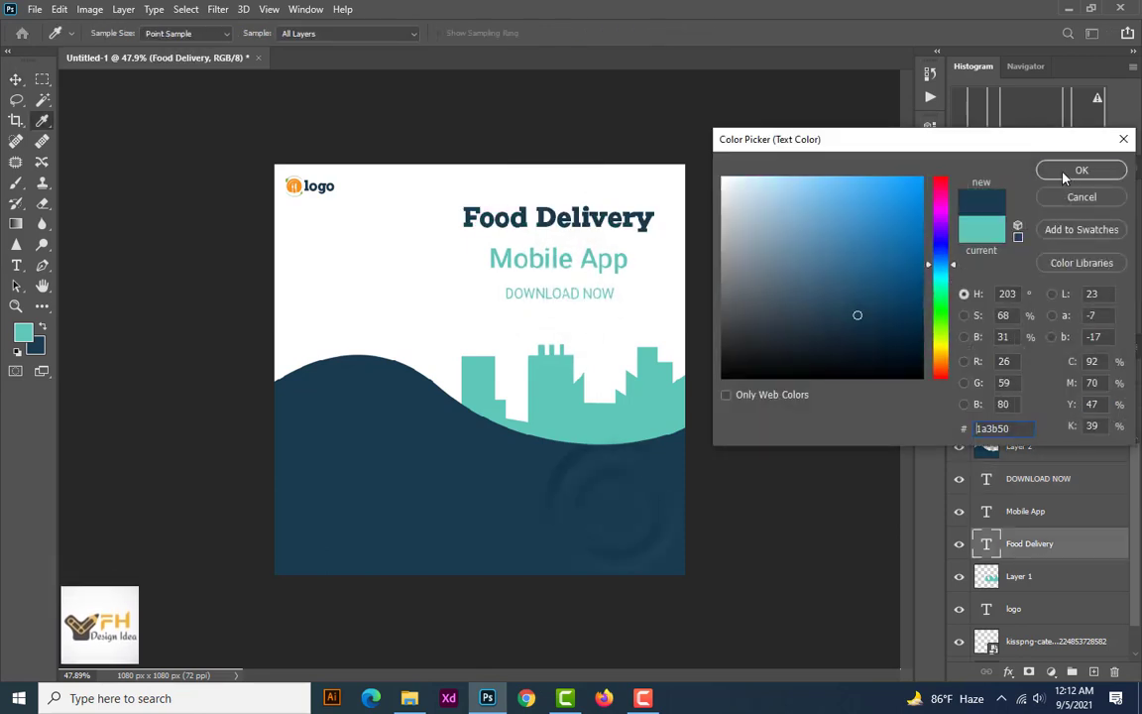
pyautogui.click(1080, 170)
pyautogui.press('v')
# Recolour the "Mobile App" line with the wave's dark navy, #1a3b50
pyautogui.click(555, 262)
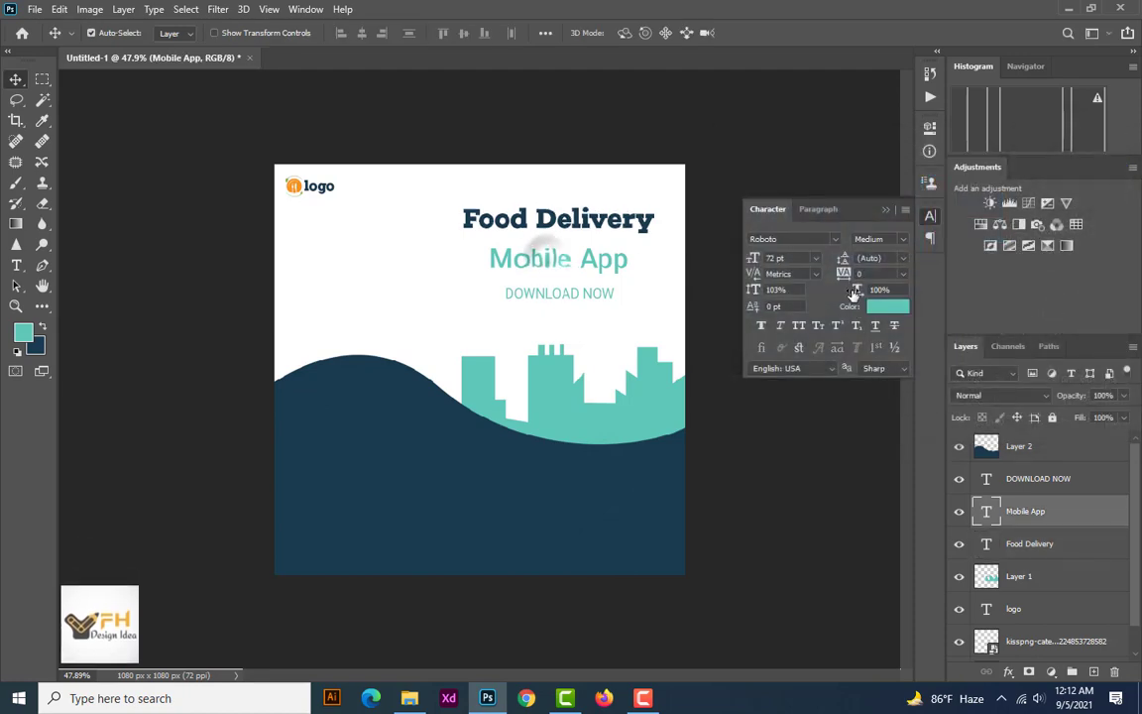
pyautogui.click(887, 307)
pyautogui.click(594, 491)
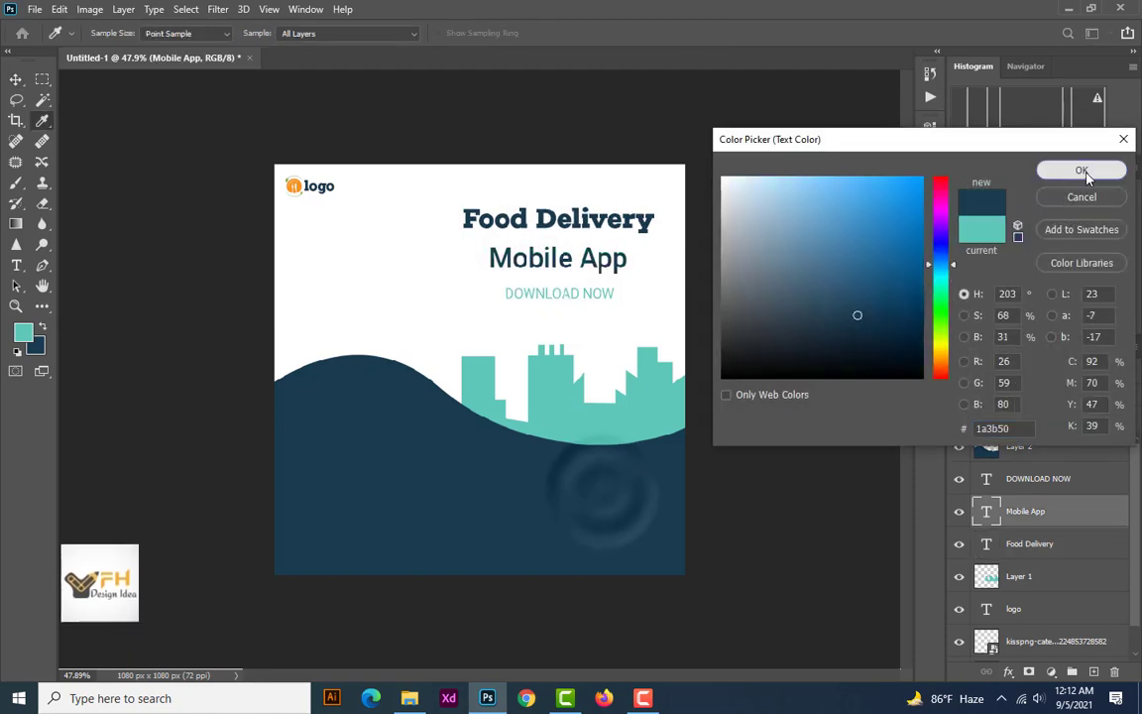
pyautogui.click(1081, 171)
pyautogui.press('v')
# Recolour the "DOWNLOAD NOW" text with the wave's dark navy, #1a3b50, and set its font style to Medium
pyautogui.click(592, 297)
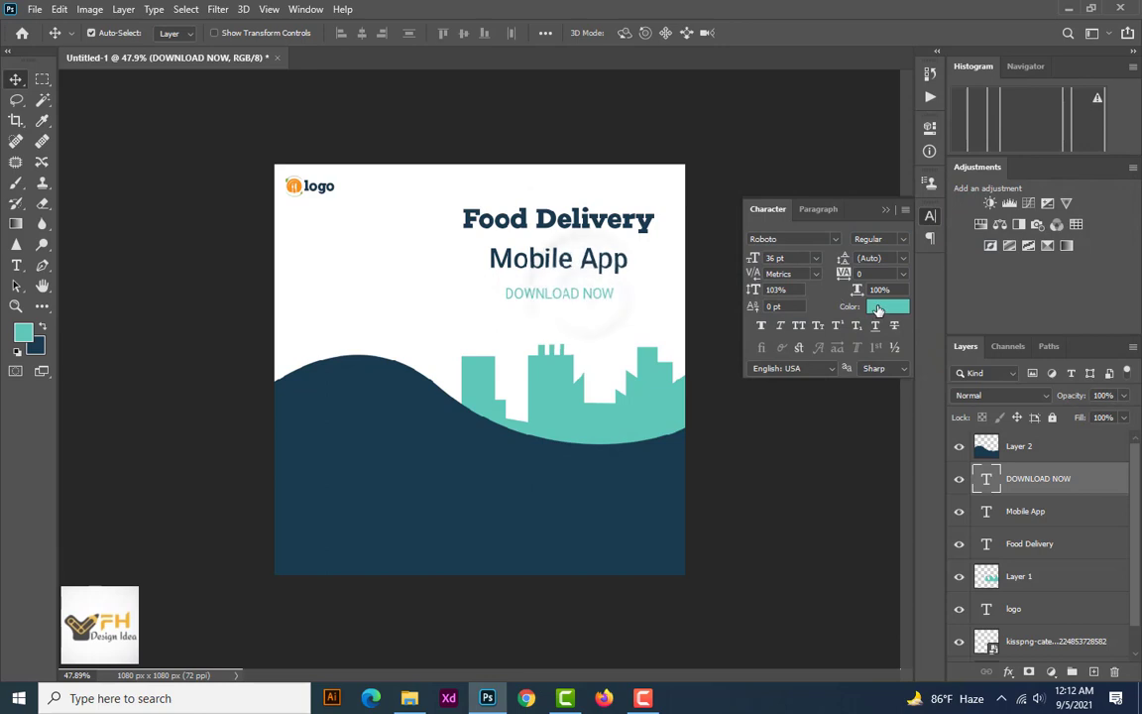
pyautogui.click(877, 310)
pyautogui.click(522, 496)
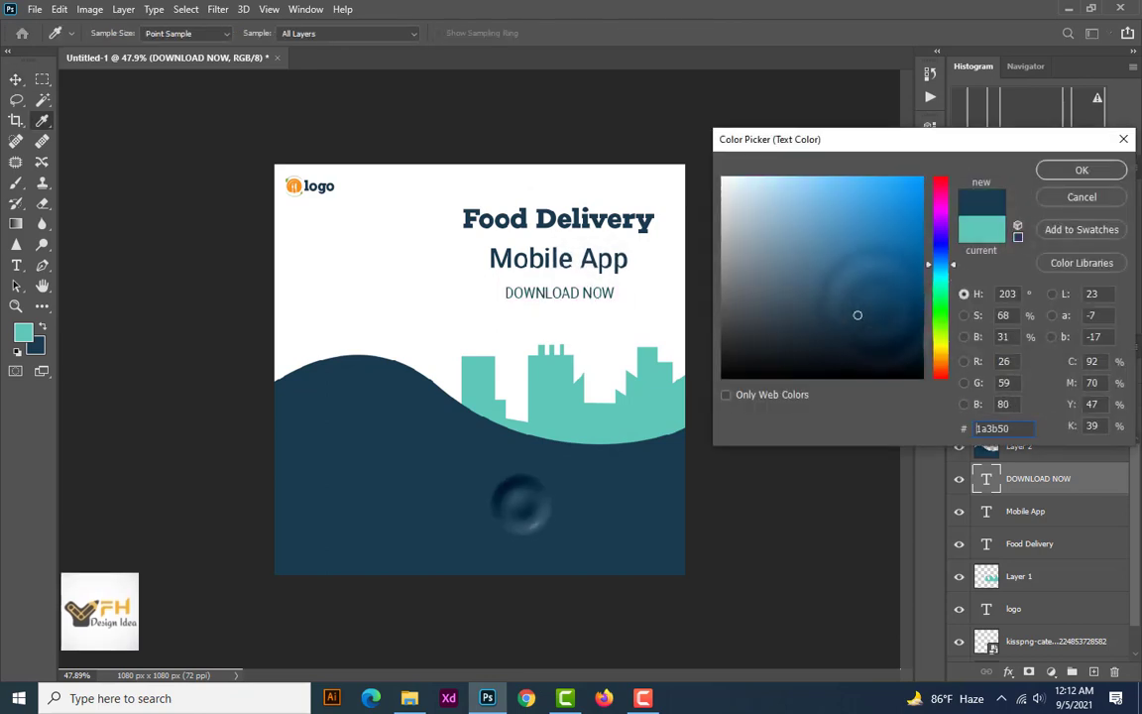
pyautogui.click(1079, 170)
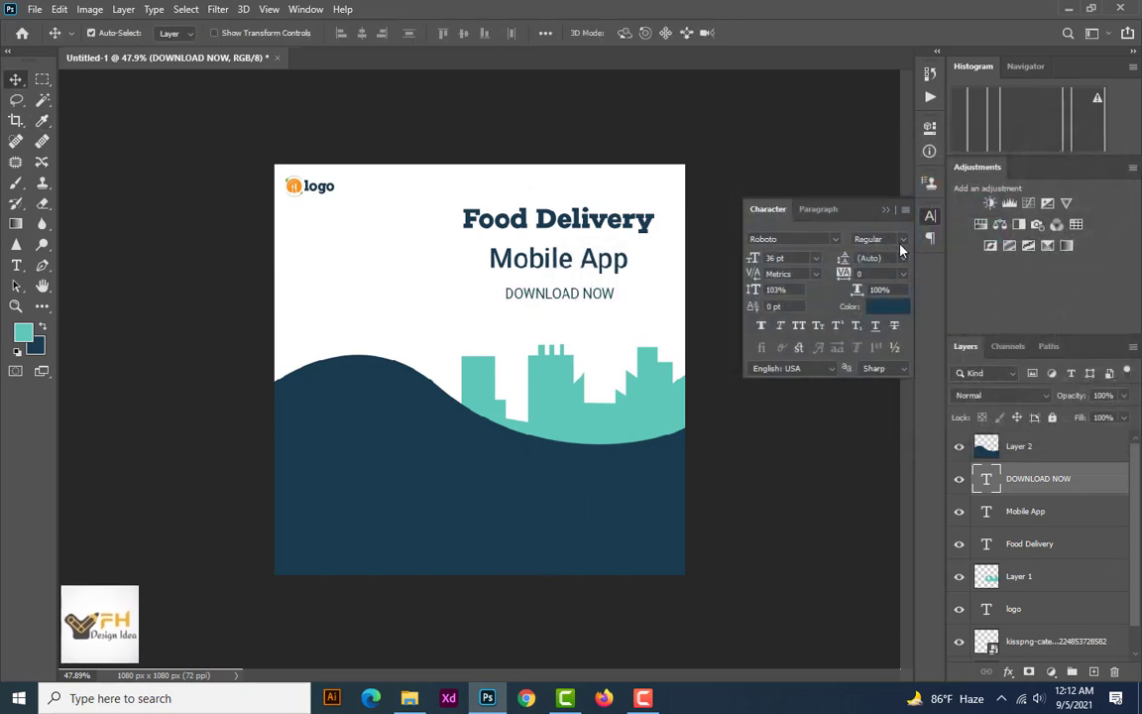
pyautogui.click(897, 241)
pyautogui.click(884, 329)
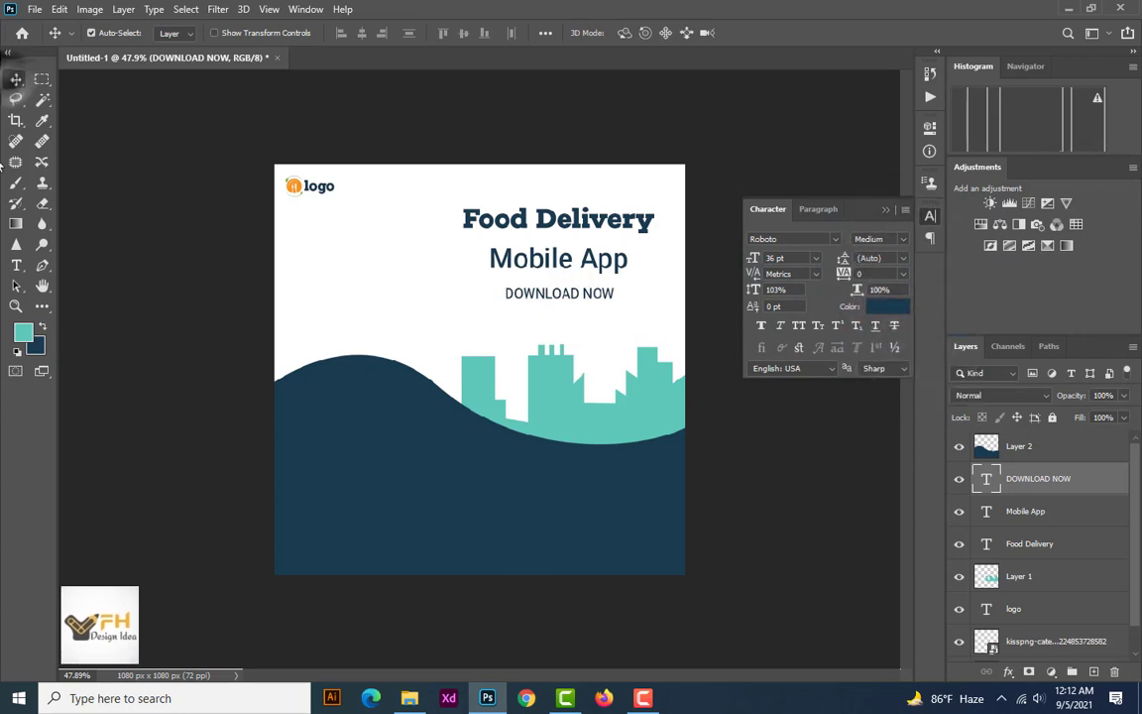
# Draw a teal rectangle about 347 x 82 px just below "DOWNLOAD NOW" and round all its corners to 20 px
pyautogui.click(42, 305)
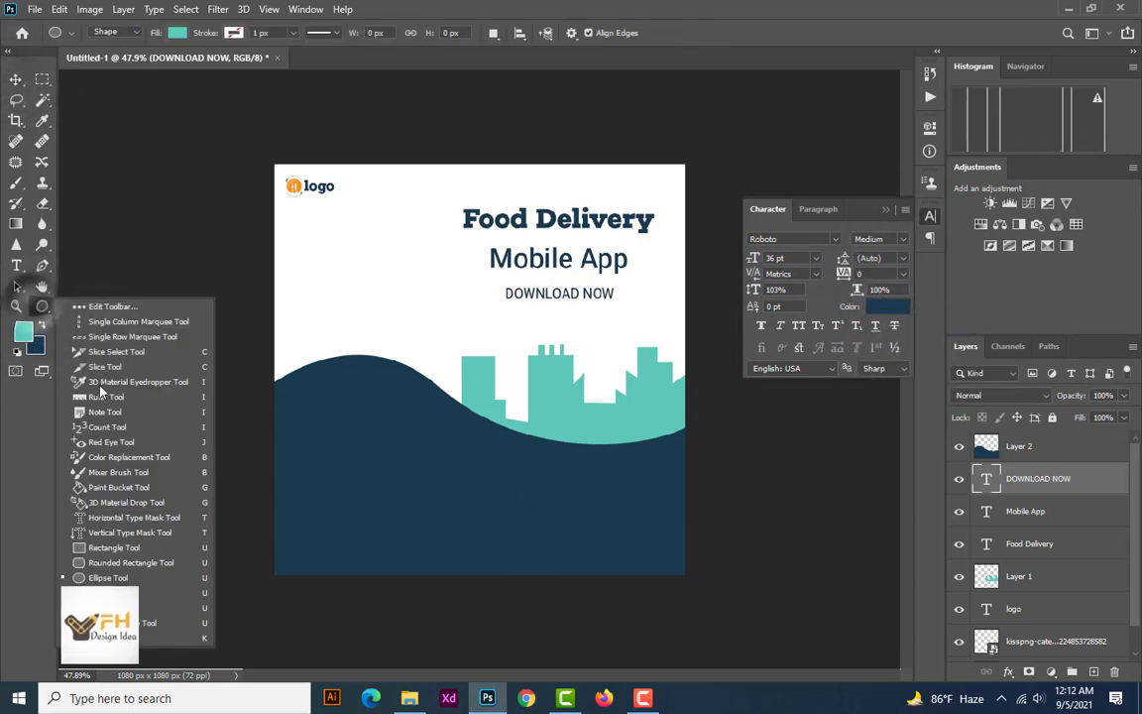
pyautogui.click(114, 547)
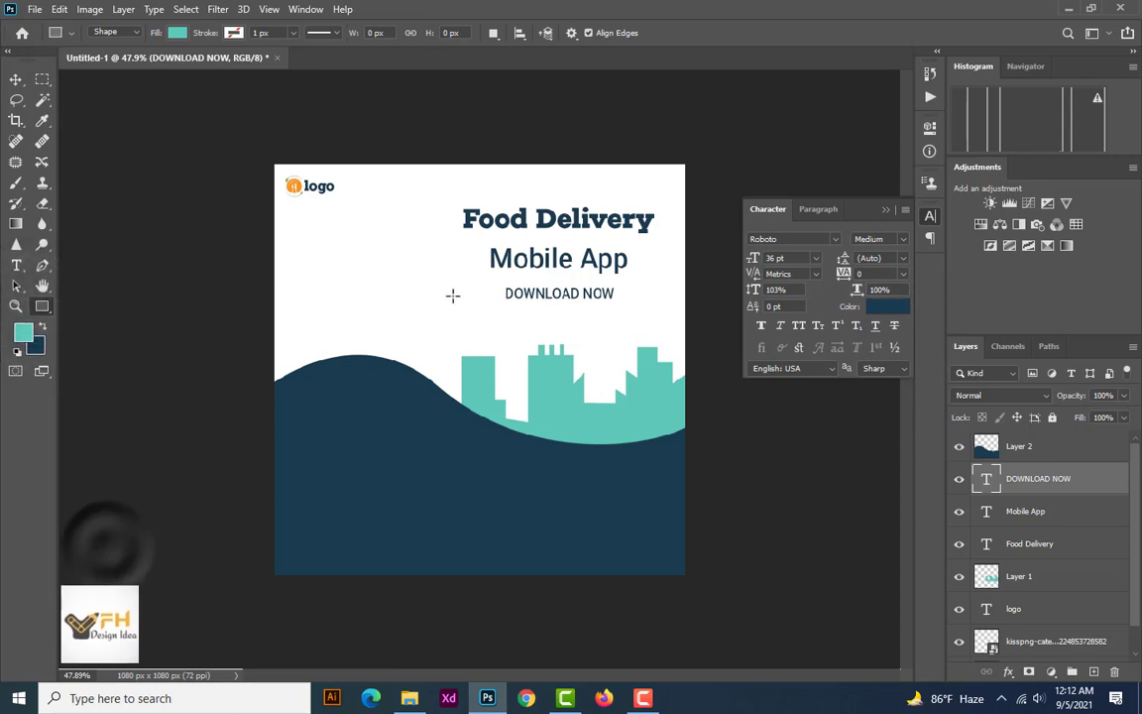
pyautogui.moveTo(460, 304); pyautogui.dragTo(590, 335)
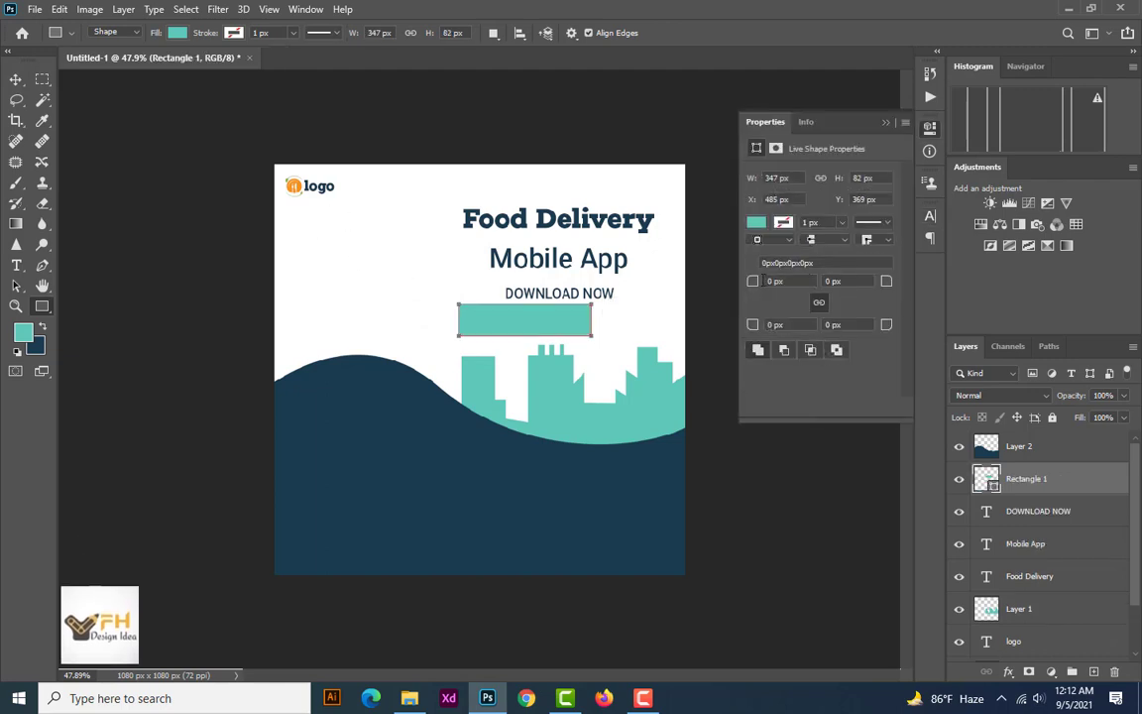
pyautogui.moveTo(775, 281); pyautogui.dragTo(764, 281)
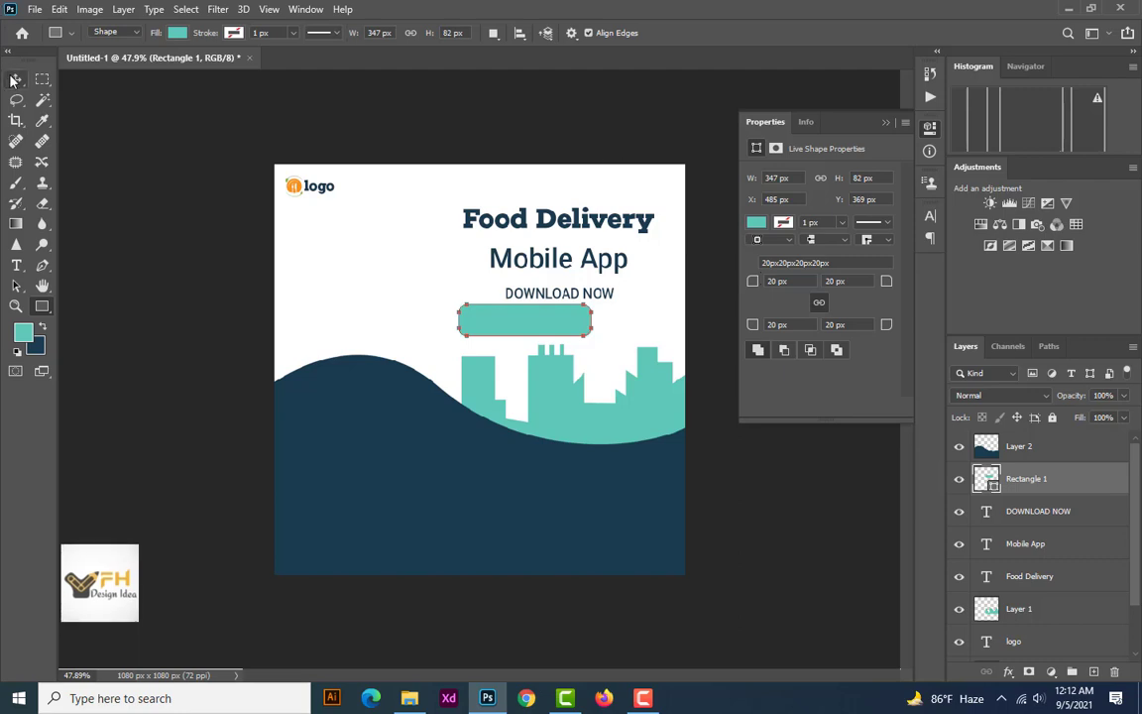
# Reposition the rounded rectangle beneath "Mobile App" and bring the "DOWNLOAD NOW" text layer to the top of the layer stack
pyautogui.press('v')
pyautogui.moveTo(512, 333); pyautogui.dragTo(545, 313)
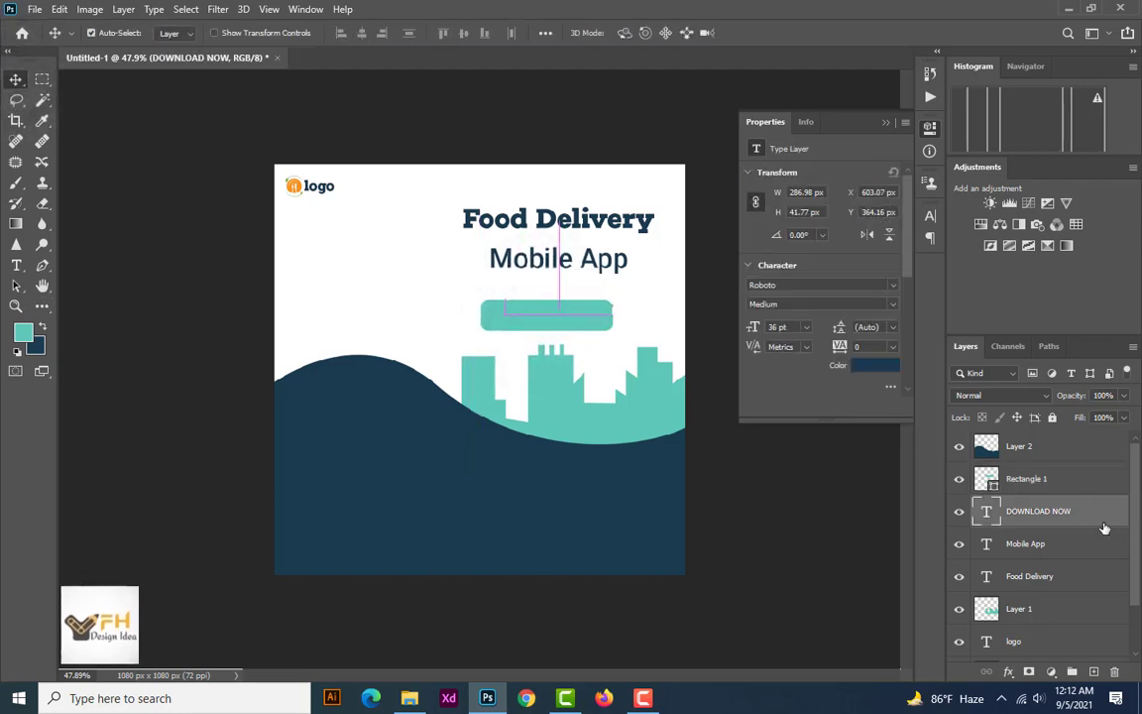
pyautogui.moveTo(1057, 500); pyautogui.dragTo(1039, 443)
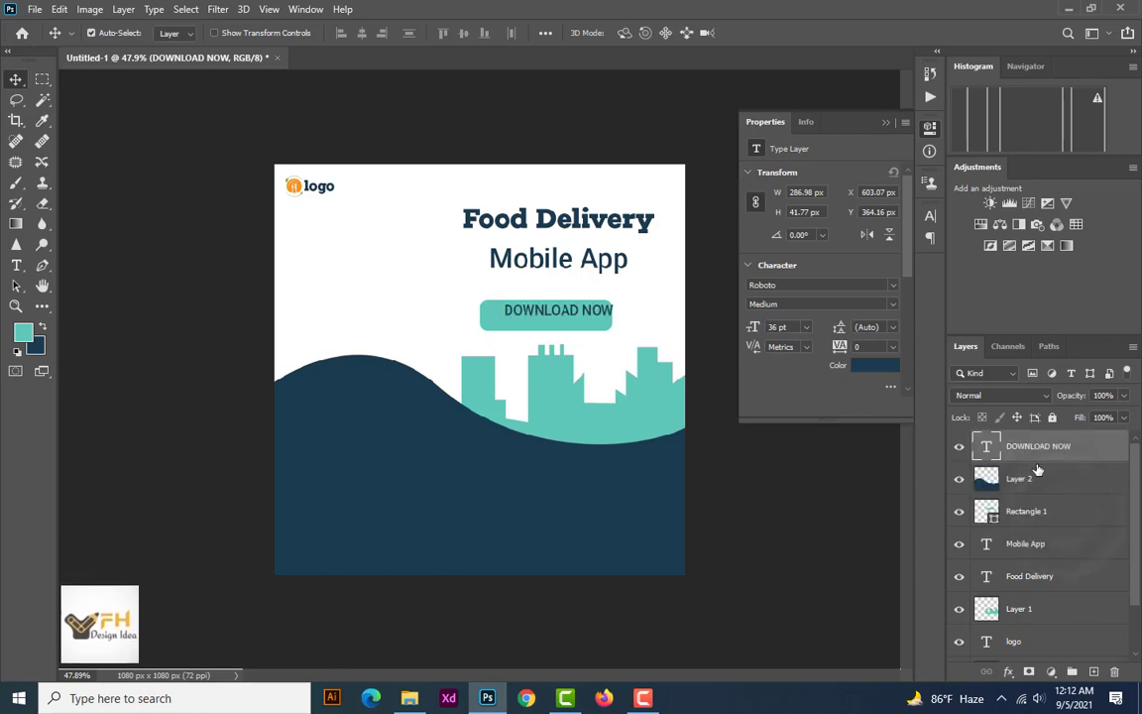
pyautogui.moveTo(544, 313); pyautogui.dragTo(532, 317)
pyautogui.moveTo(604, 313); pyautogui.dragTo(612, 305)
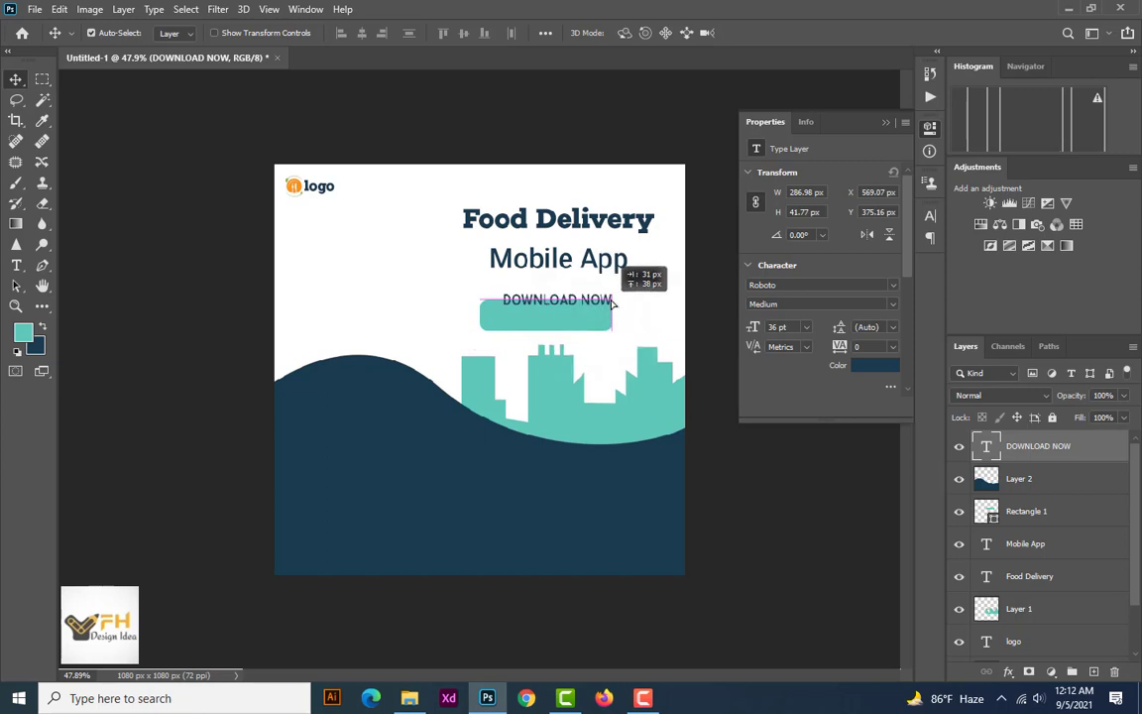
# Recolour the rounded rectangle dark navy #1a3b50 by sampling the wave
pyautogui.click(1024, 512)
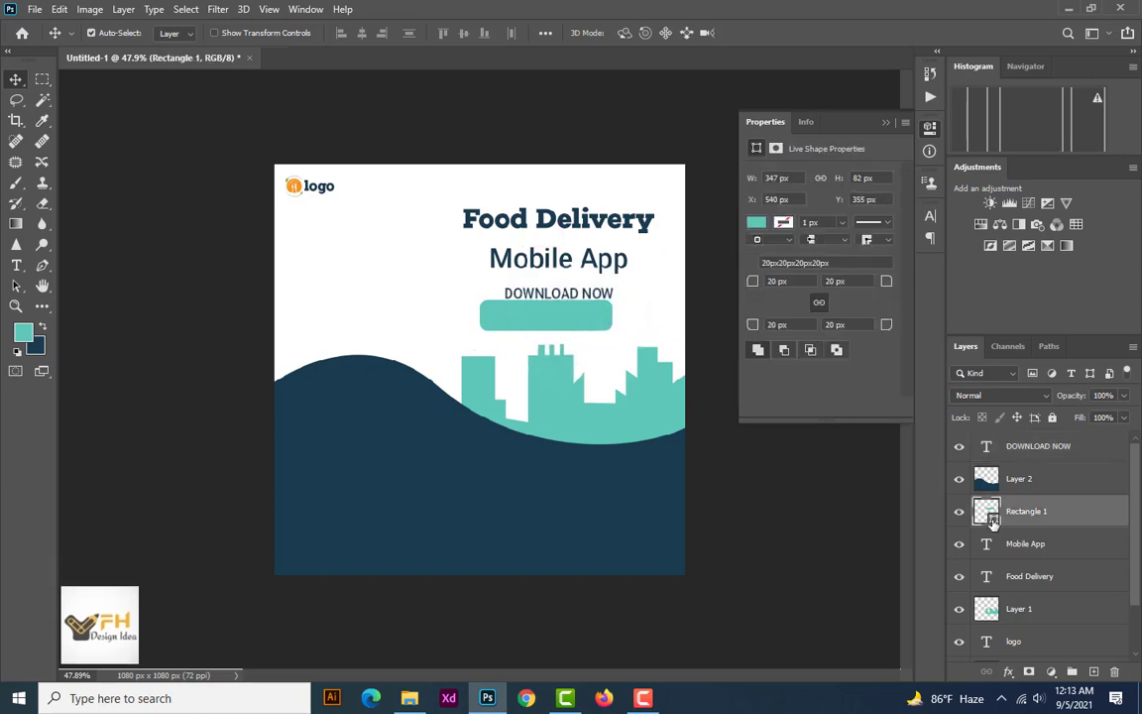
pyautogui.doubleClick(993, 514)
pyautogui.click(516, 478)
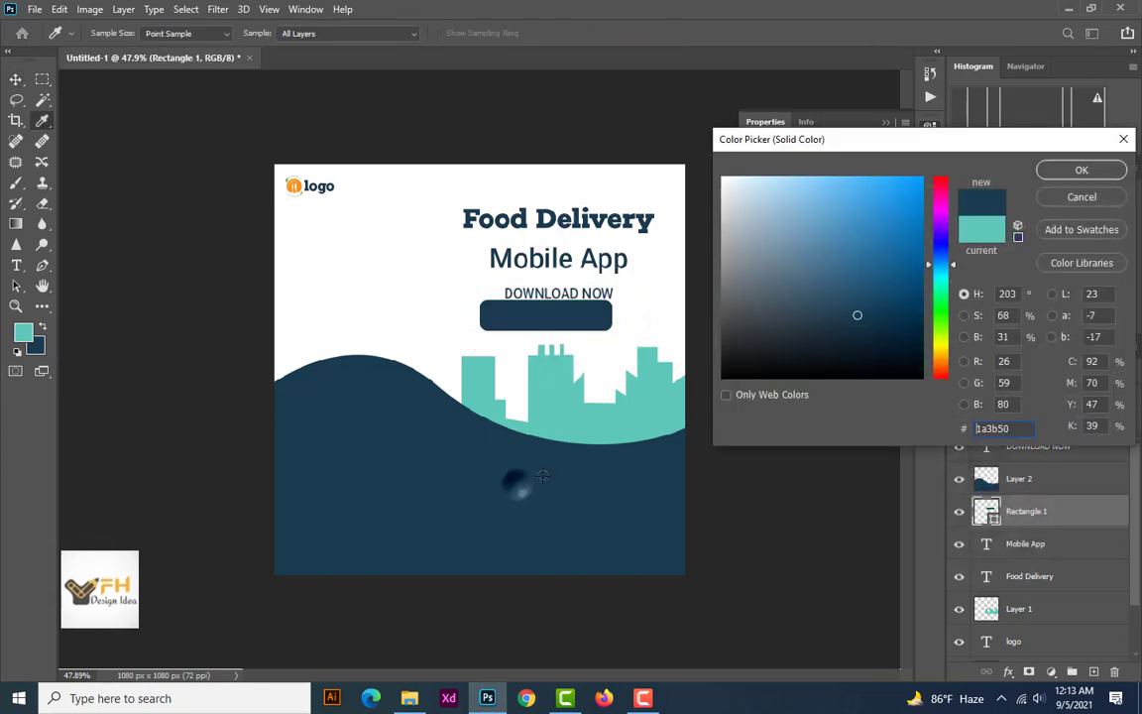
pyautogui.click(1053, 175)
# Recolour the "DOWNLOAD NOW" text white by sampling the canvas background
pyautogui.press('v')
pyautogui.moveTo(584, 294); pyautogui.dragTo(584, 307)
pyautogui.click(871, 367)
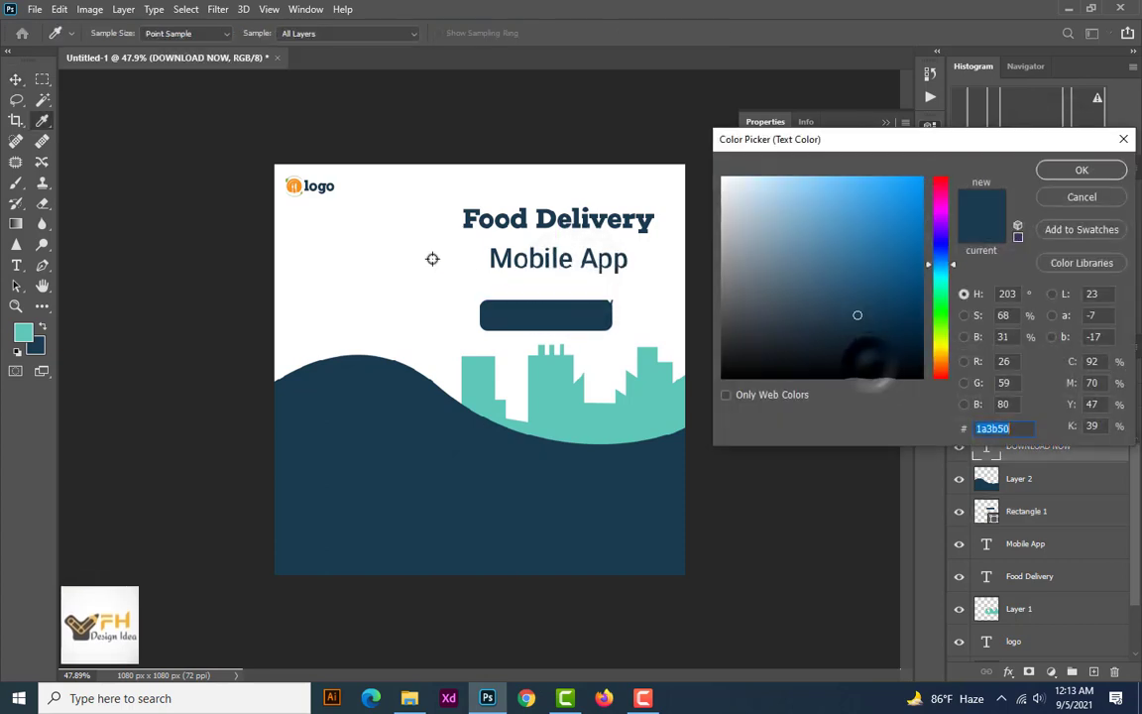
pyautogui.click(407, 250)
pyautogui.click(1078, 169)
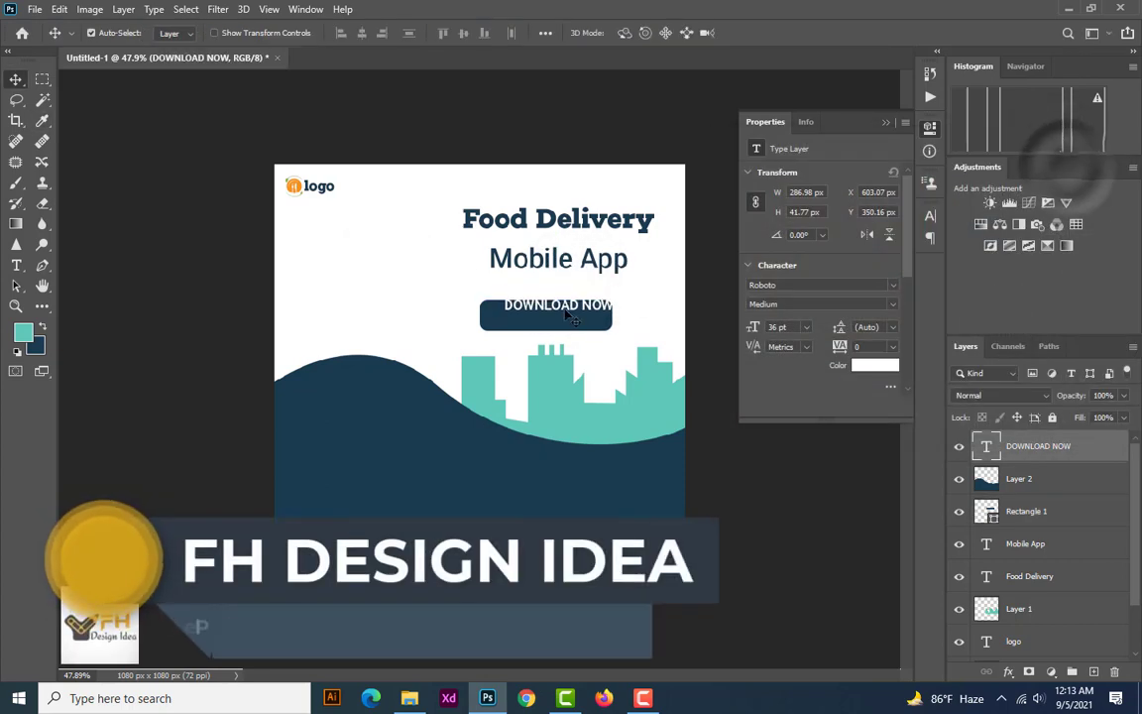
# Centre "DOWNLOAD NOW" on the navy button and move text and button together up beneath "Mobile App"
pyautogui.moveTo(565, 305); pyautogui.dragTo(552, 313)
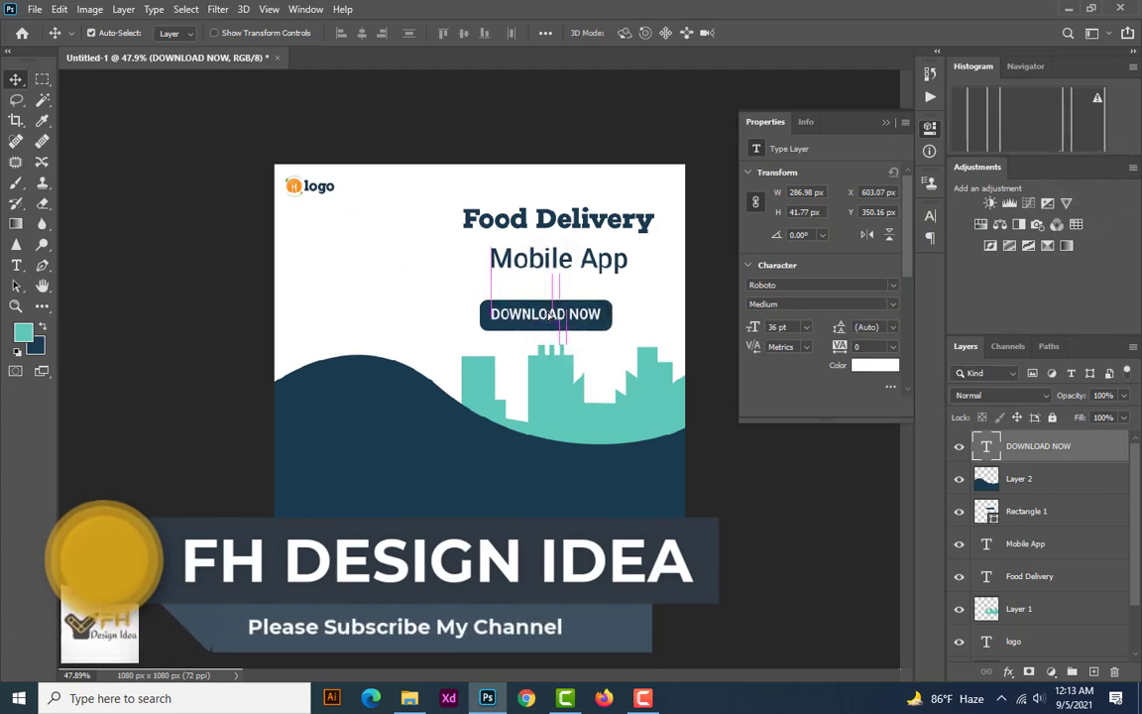
pyautogui.click(584, 319)
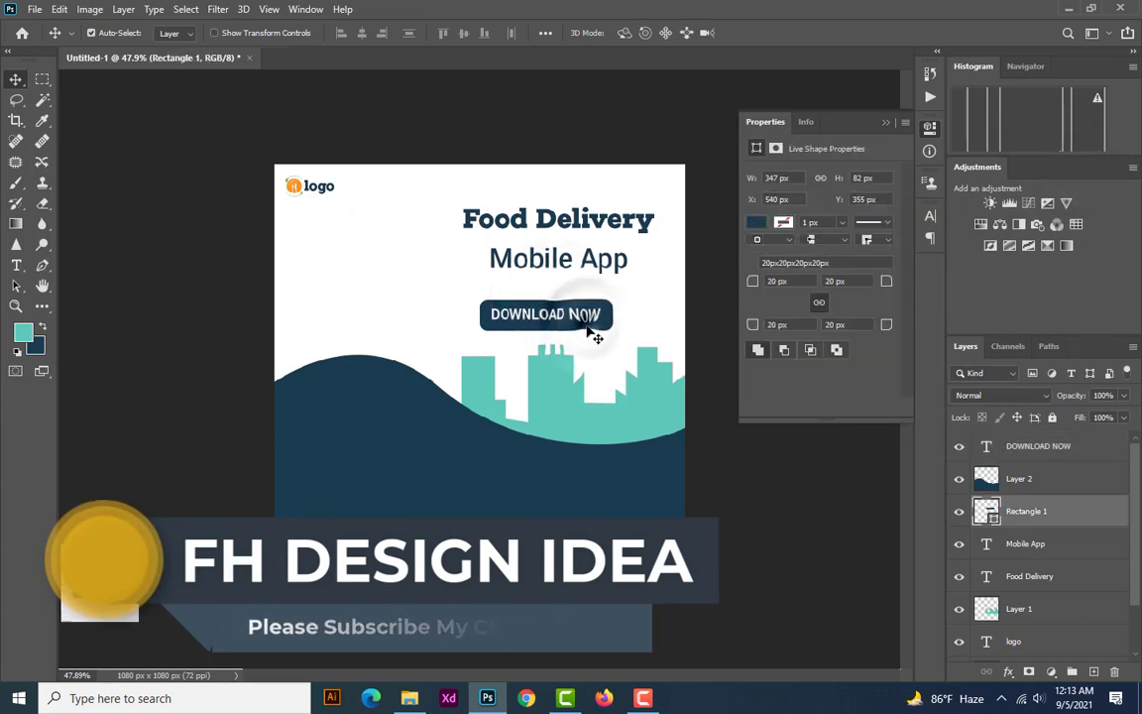
pyautogui.moveTo(588, 315); pyautogui.dragTo(598, 293)
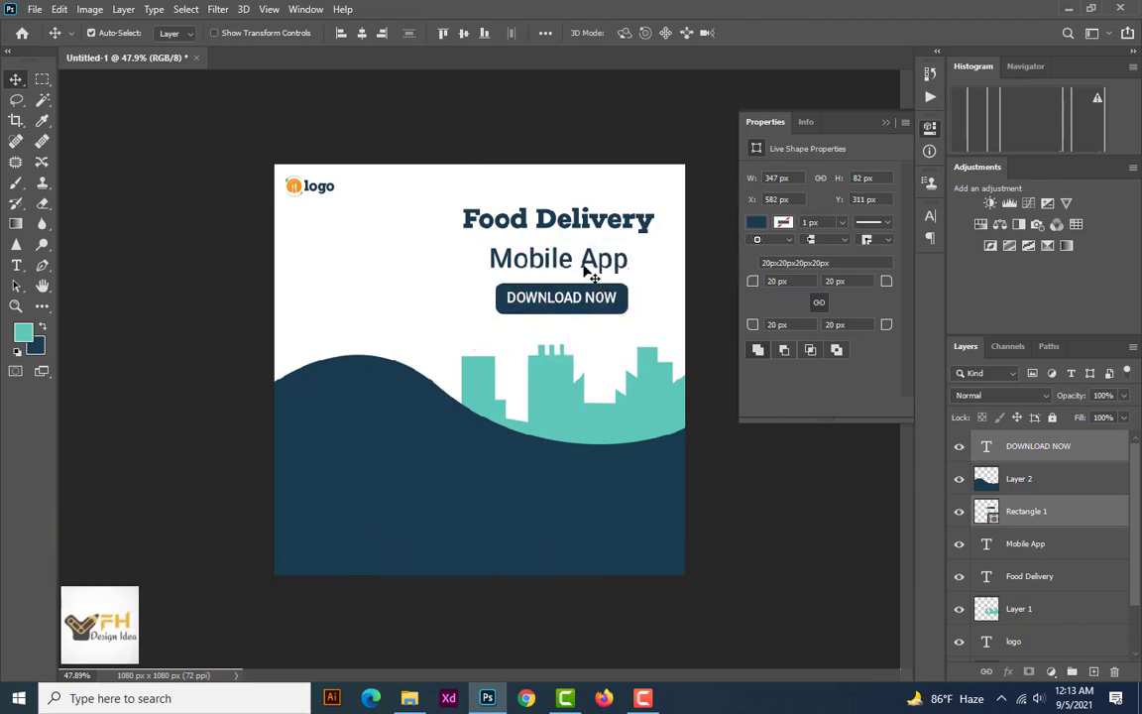
# Scale the "Mobile App" line down to about 65 pt and place it just above the navy button
pyautogui.click(587, 272)
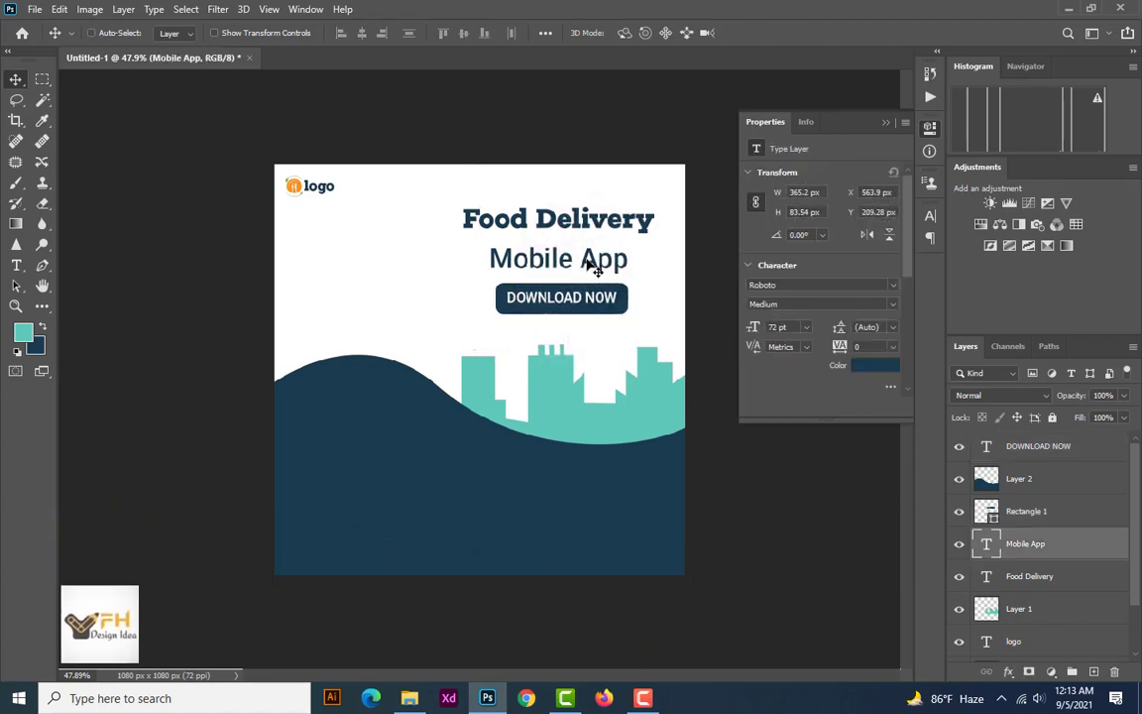
pyautogui.hotkey('ctrl', 't')
pyautogui.moveTo(558, 249); pyautogui.dragTo(561, 267)
pyautogui.press('Return')
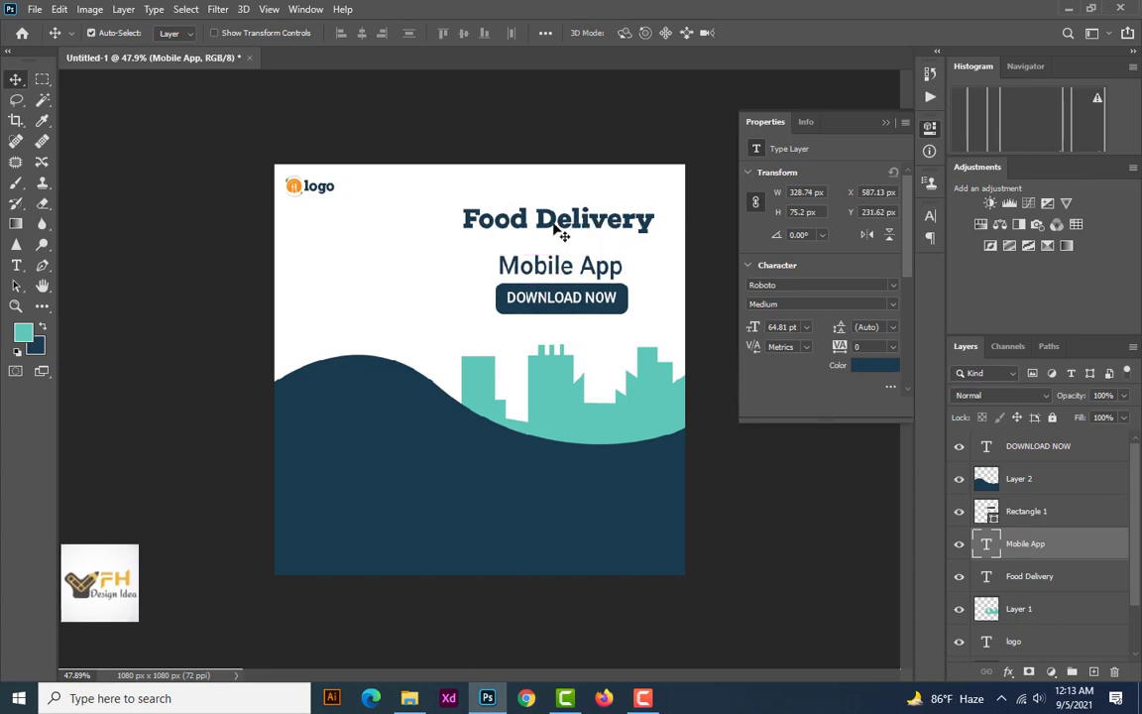
# Scale the "Food Delivery" heading up to about 118%, roughly 85 pt
pyautogui.click(561, 231)
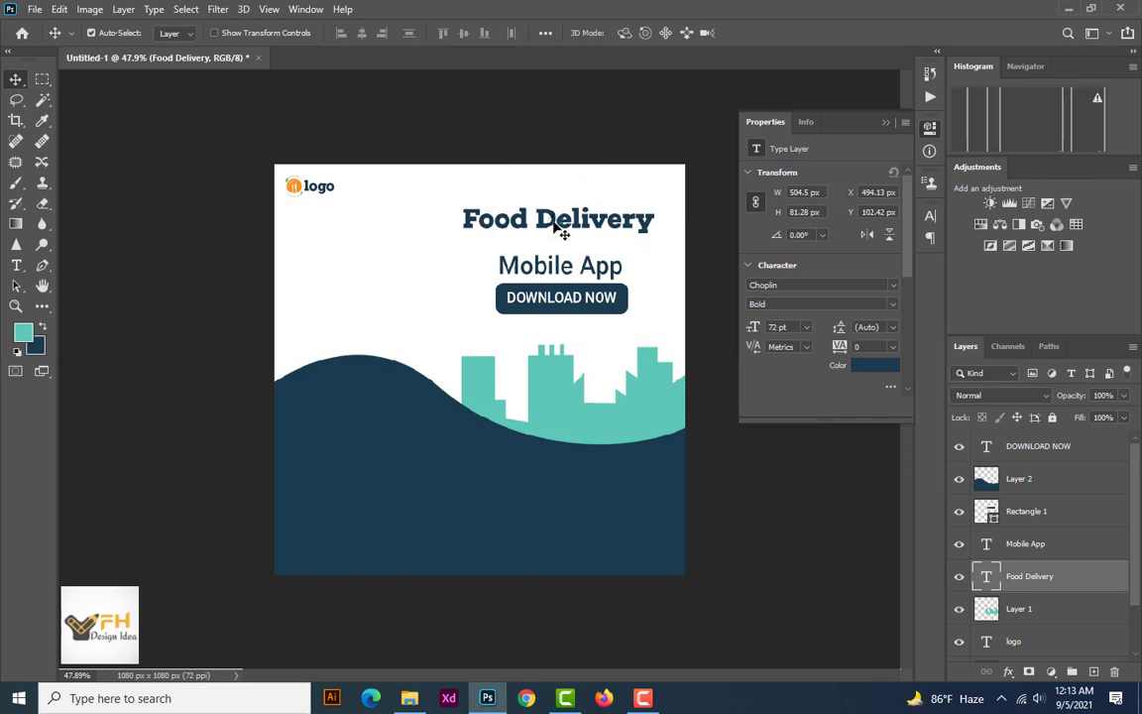
pyautogui.hotkey('ctrl', 't')
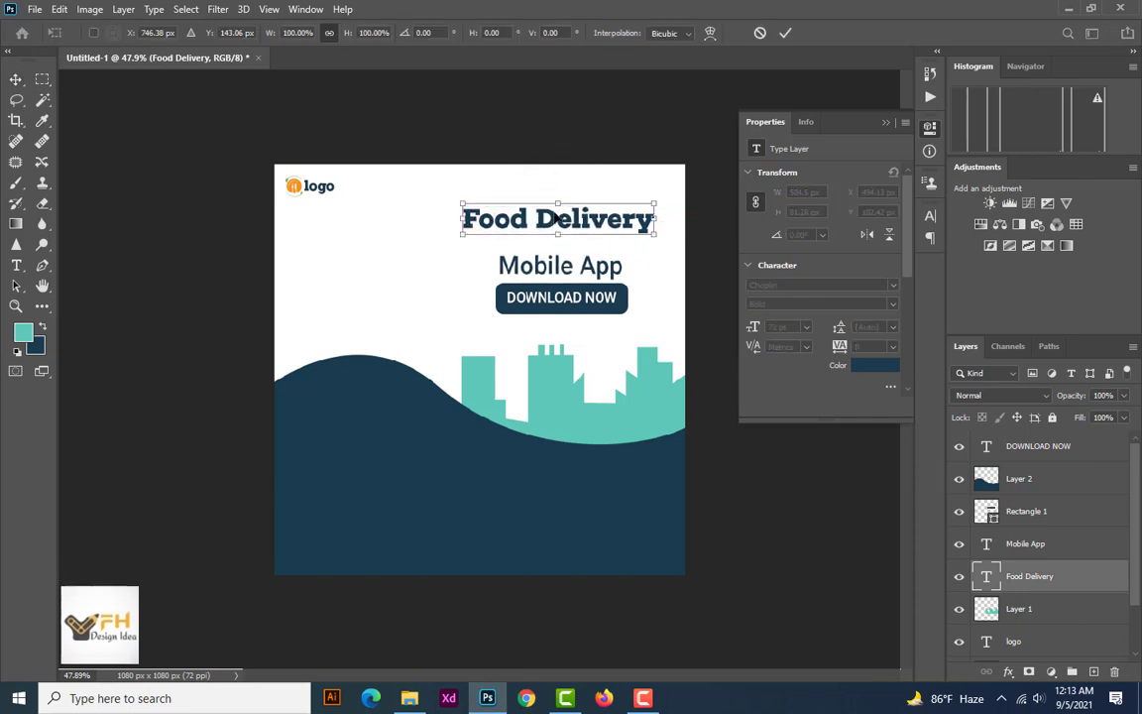
pyautogui.moveTo(559, 234); pyautogui.dragTo(558, 242)
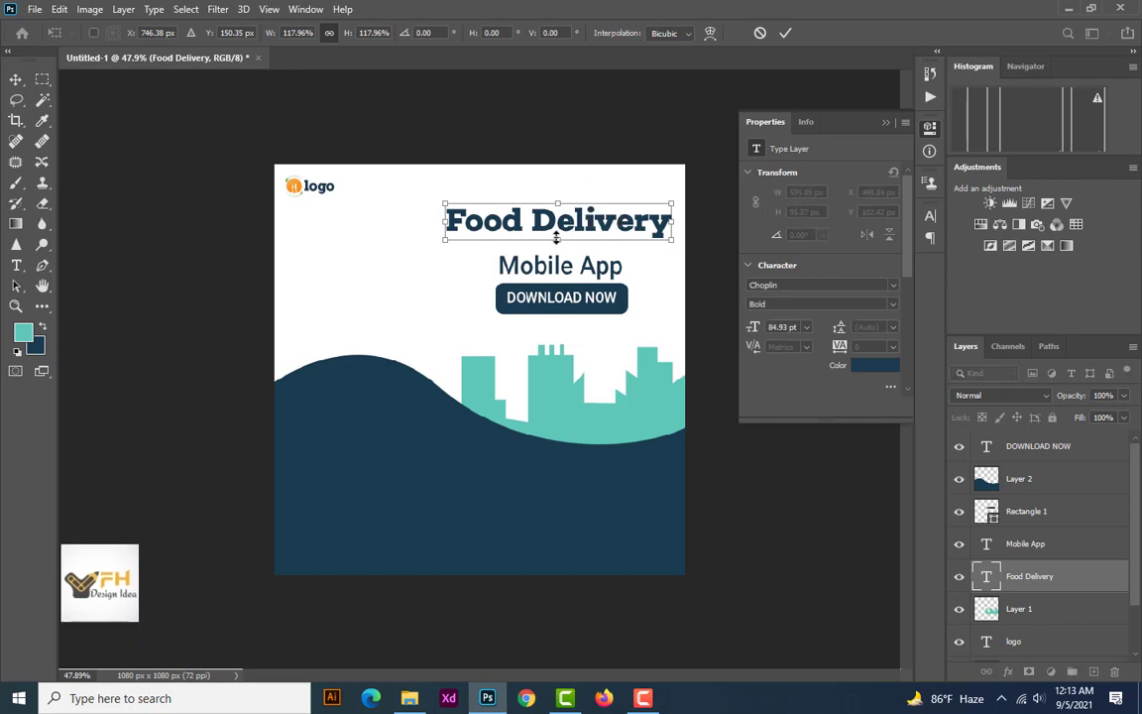
pyautogui.press('Return')
# Move the navy button and its "DOWNLOAD NOW" label together up to about Y 285 px
pyautogui.click(561, 268)
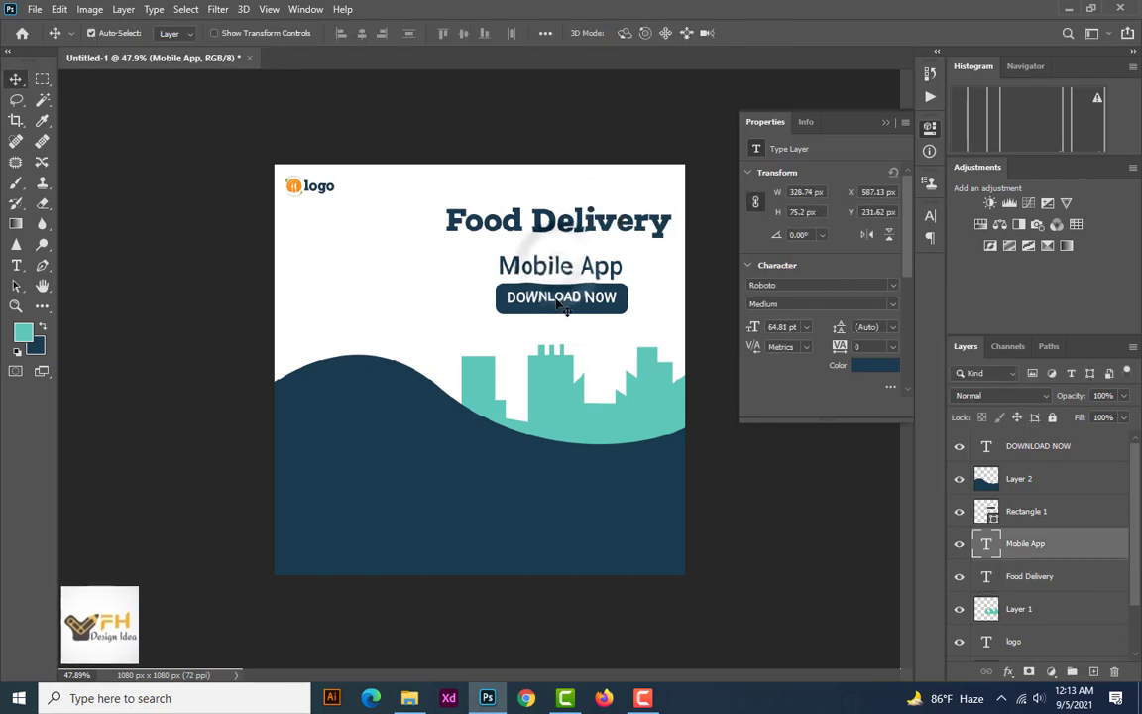
pyautogui.click(554, 299)
pyautogui.keyDown('shift'); pyautogui.click(571, 296); pyautogui.keyUp('shift')
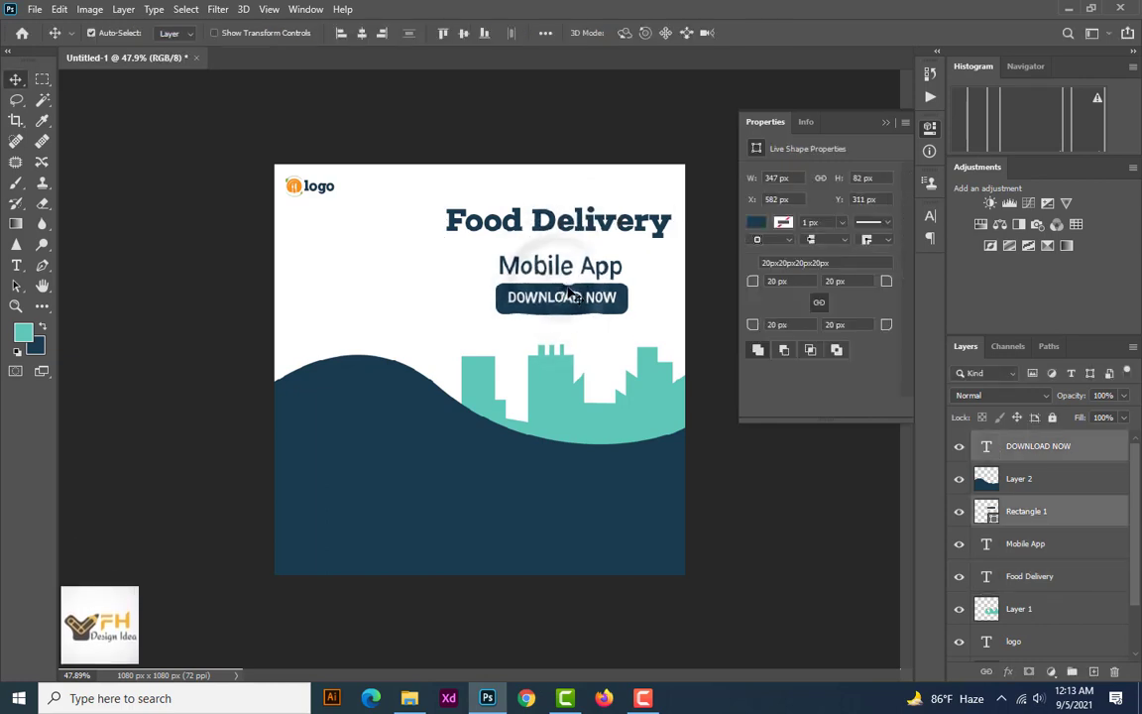
pyautogui.moveTo(571, 295); pyautogui.dragTo(566, 285)
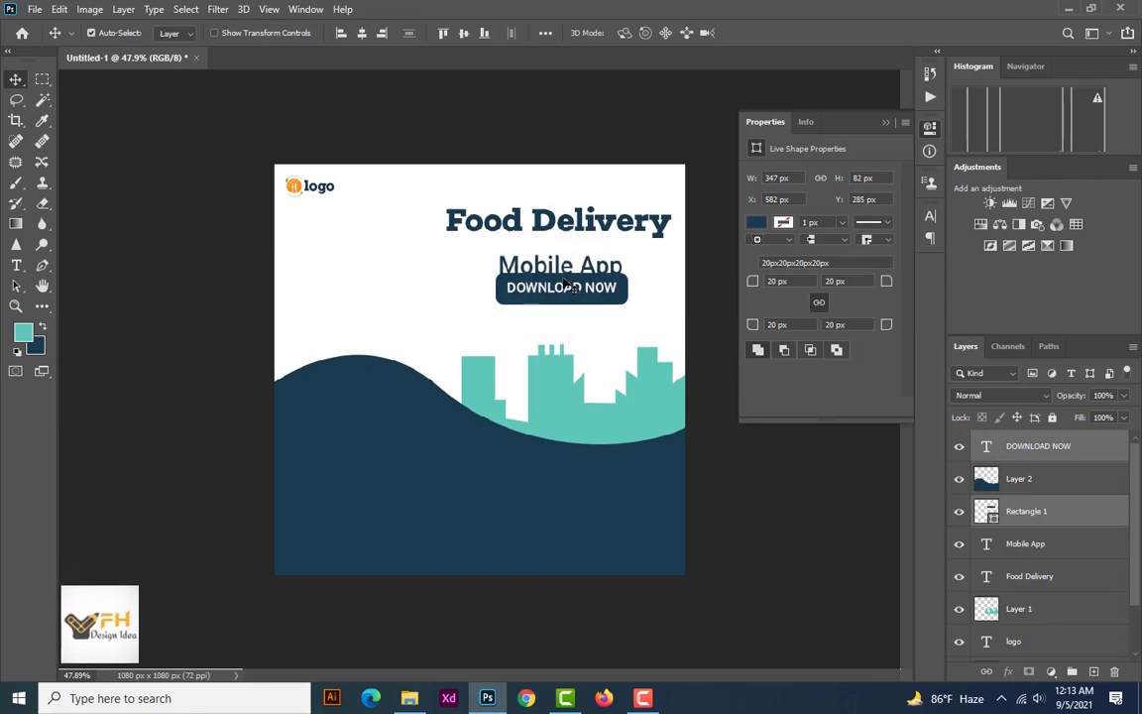
# Move "Mobile App" up close beneath the "Food Delivery" heading, and shift the button with its label up to about Y 276 px
pyautogui.click(570, 269)
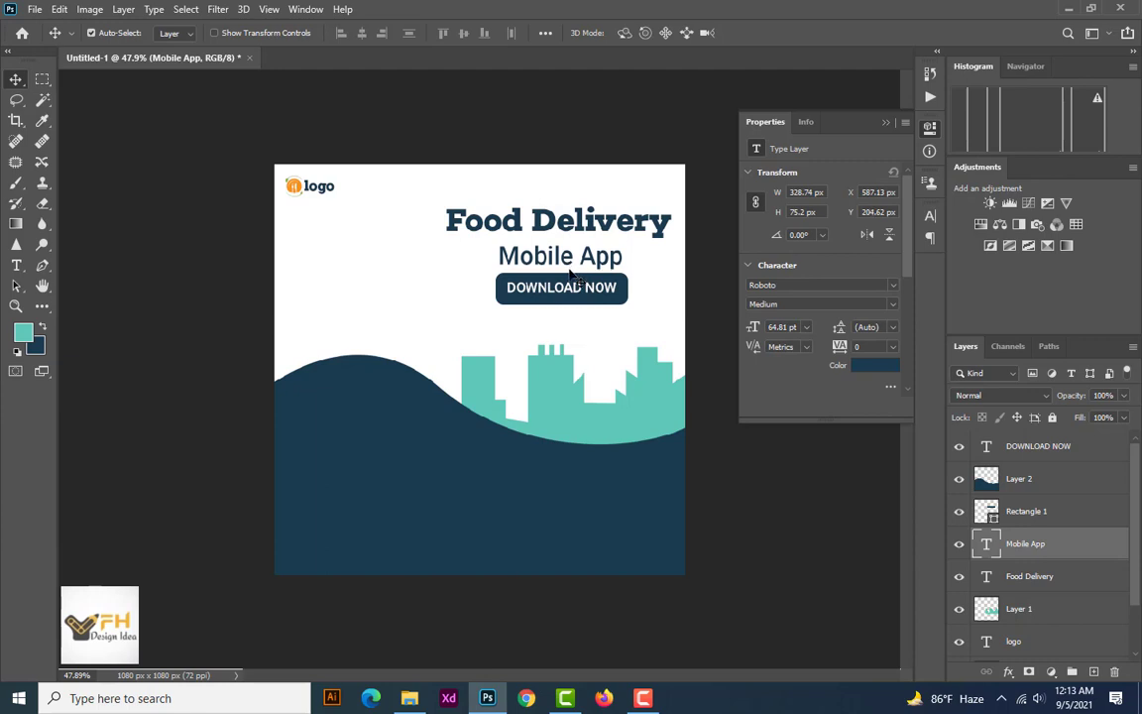
pyautogui.press('Up')
pyautogui.press('Up')
pyautogui.press('Up')
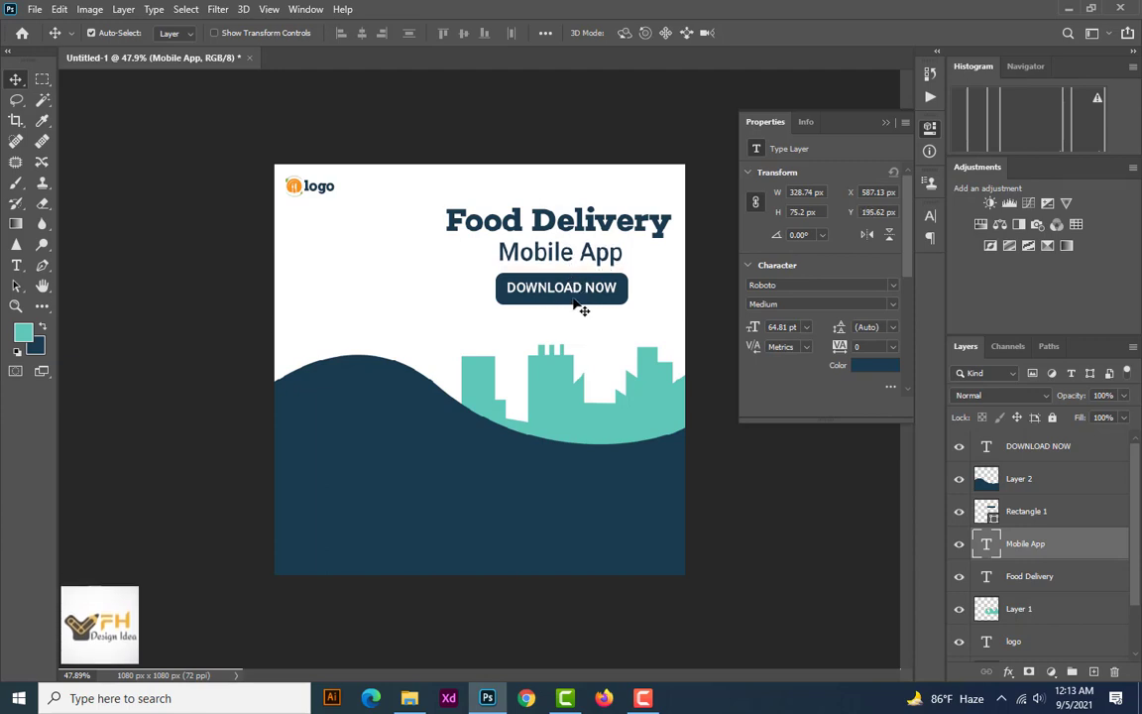
pyautogui.click(569, 288)
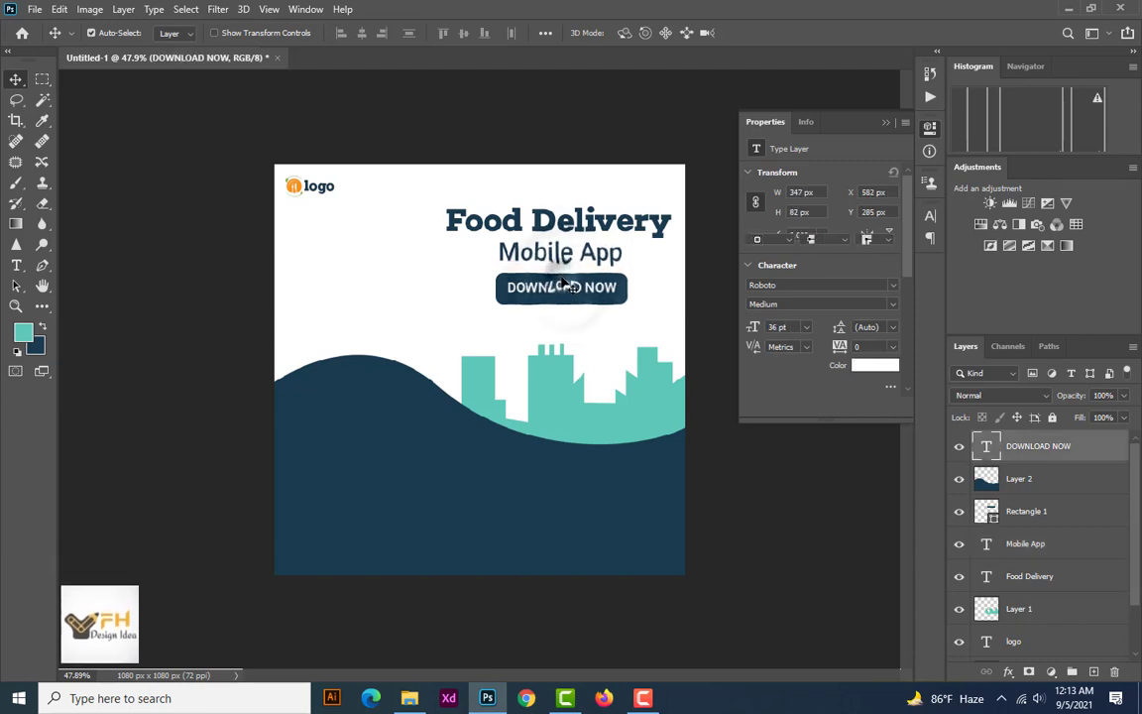
pyautogui.keyDown('shift'); pyautogui.click(566, 287); pyautogui.keyUp('shift')
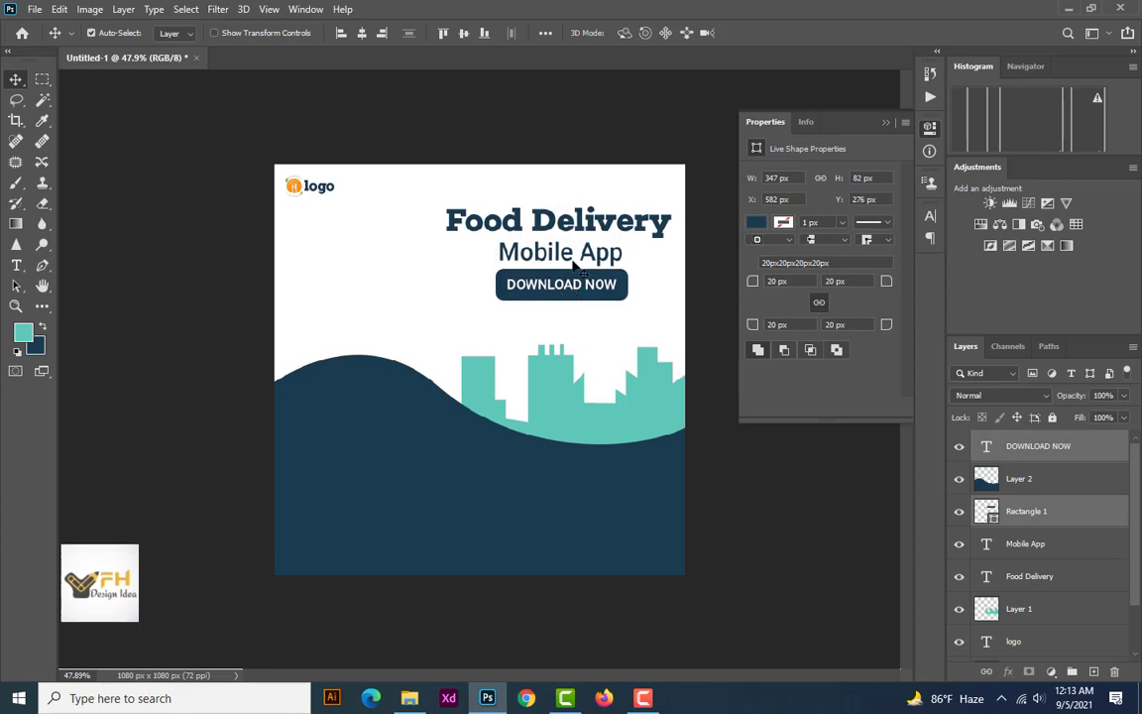
# Shift the heading, "Mobile App" and the button higher on the canvas, and fine-tune the button with its label to X 586, Y 243 px
pyautogui.click(571, 252)
pyautogui.moveTo(573, 234); pyautogui.dragTo(574, 263)
pyautogui.click(573, 286)
pyautogui.keyDown('shift'); pyautogui.click(571, 276); pyautogui.keyUp('shift')
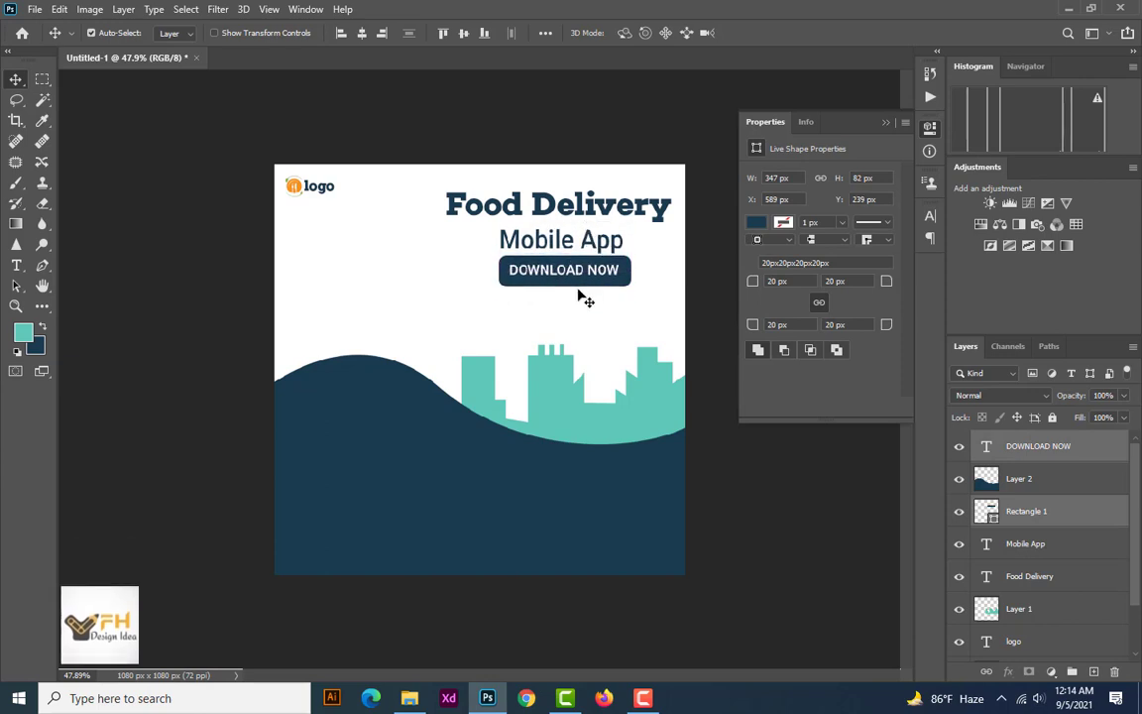
pyautogui.press('Down')
pyautogui.press('Down')
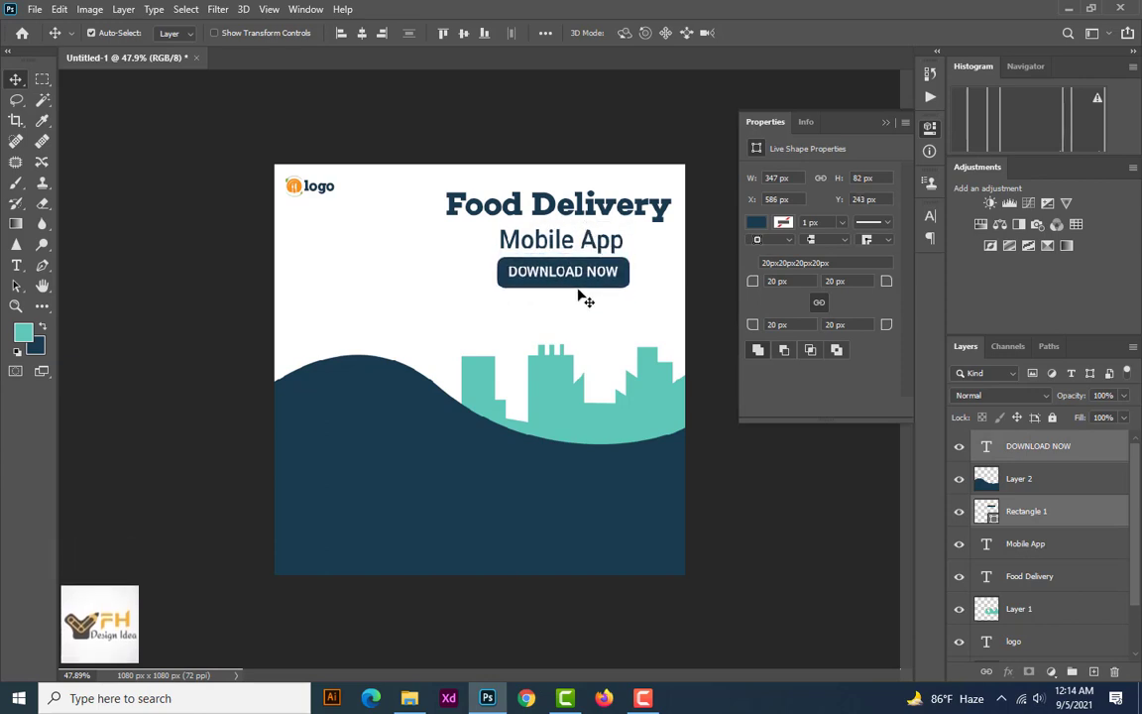
pyautogui.click(610, 92)
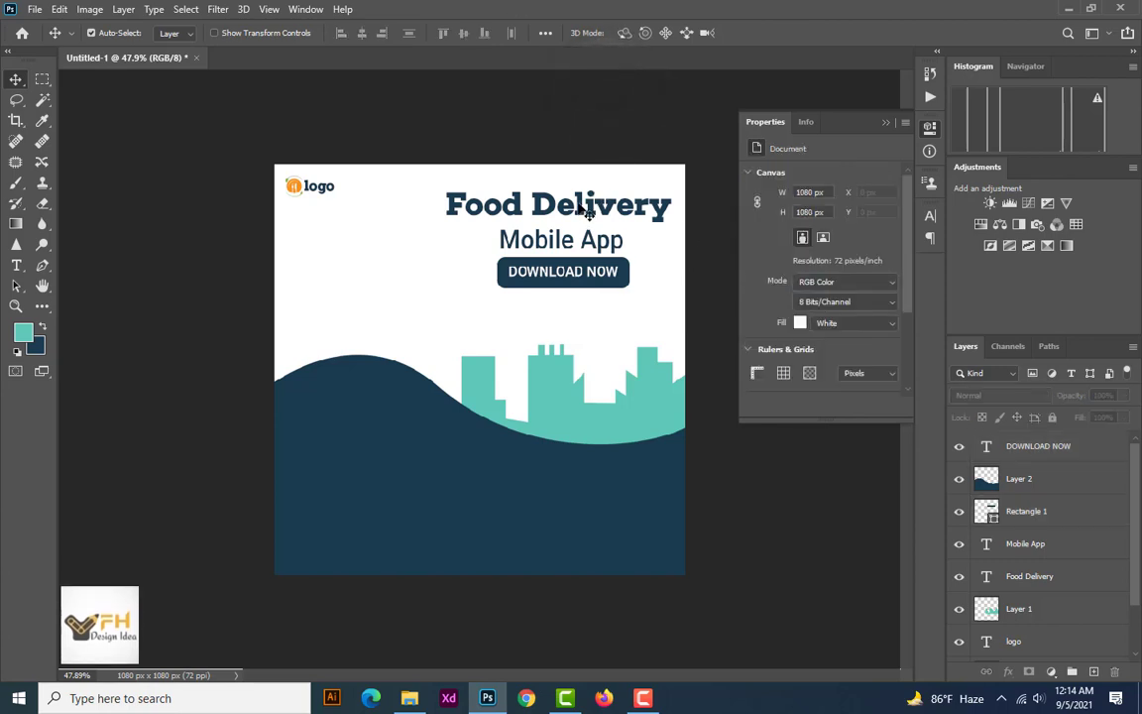
# Centre "Mobile App" horizontally with the "Food Delivery" heading, leaving their vertical positions as they are
pyautogui.scroll(-2, 587, 212)
pyautogui.scroll(2, 573, 263)
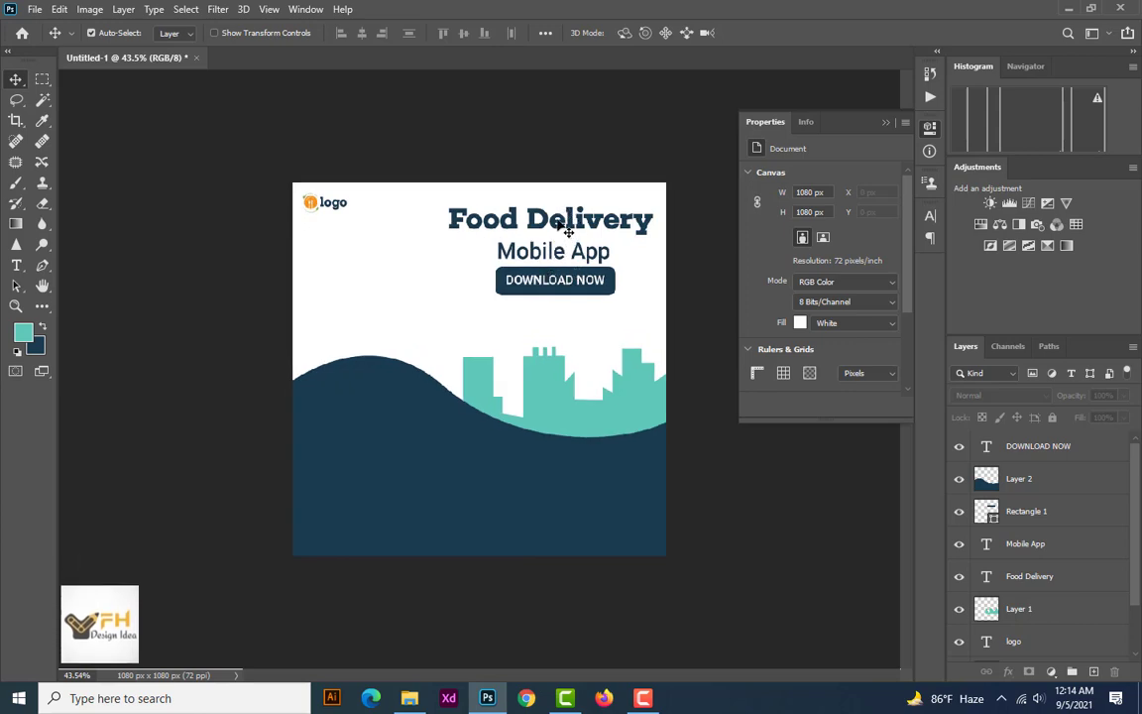
pyautogui.click(540, 220)
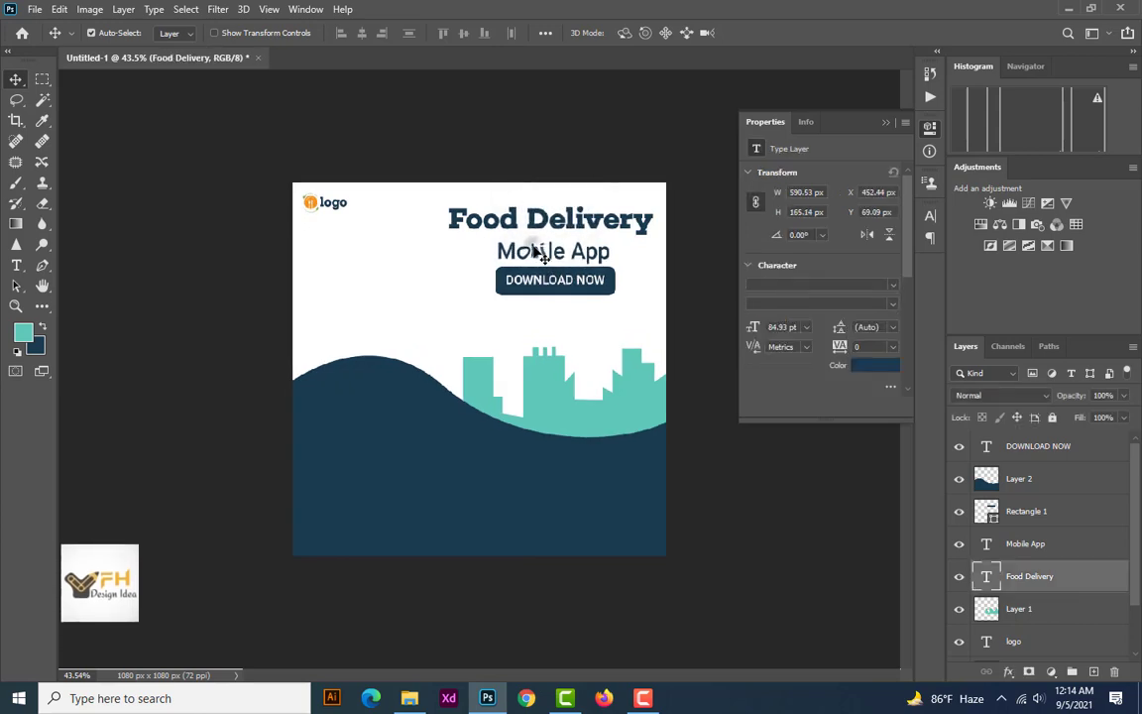
pyautogui.keyDown('shift'); pyautogui.click(543, 253); pyautogui.keyUp('shift')
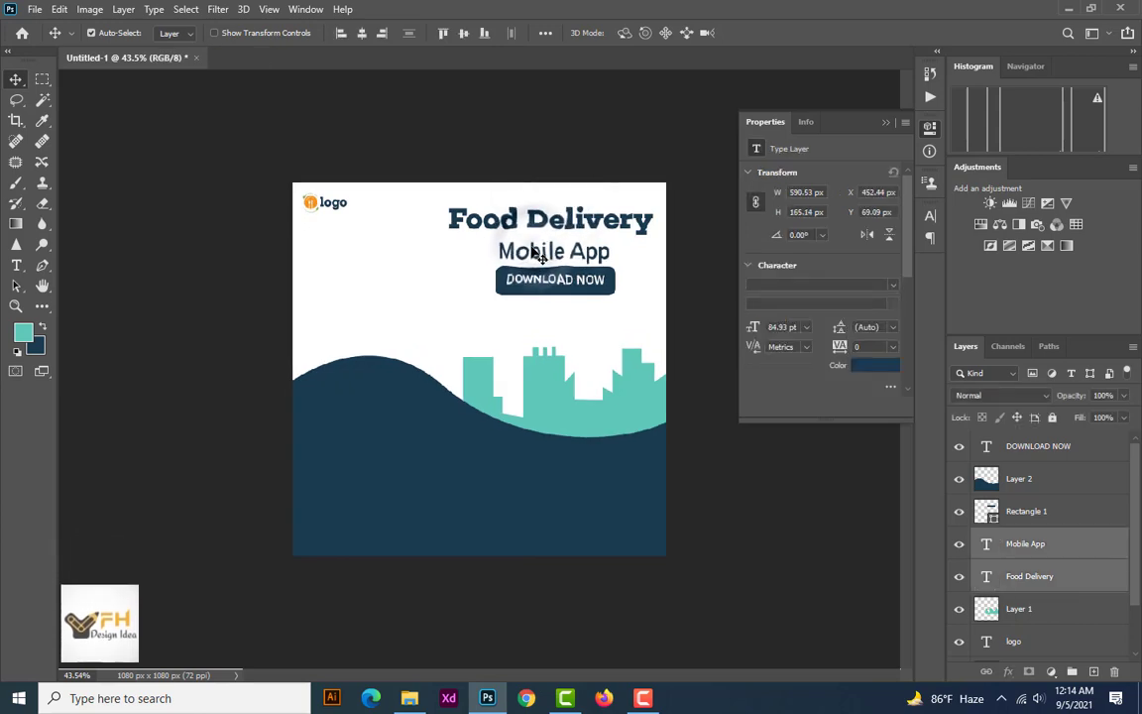
pyautogui.click(463, 34)
pyautogui.hotkey('ctrl', 'z')
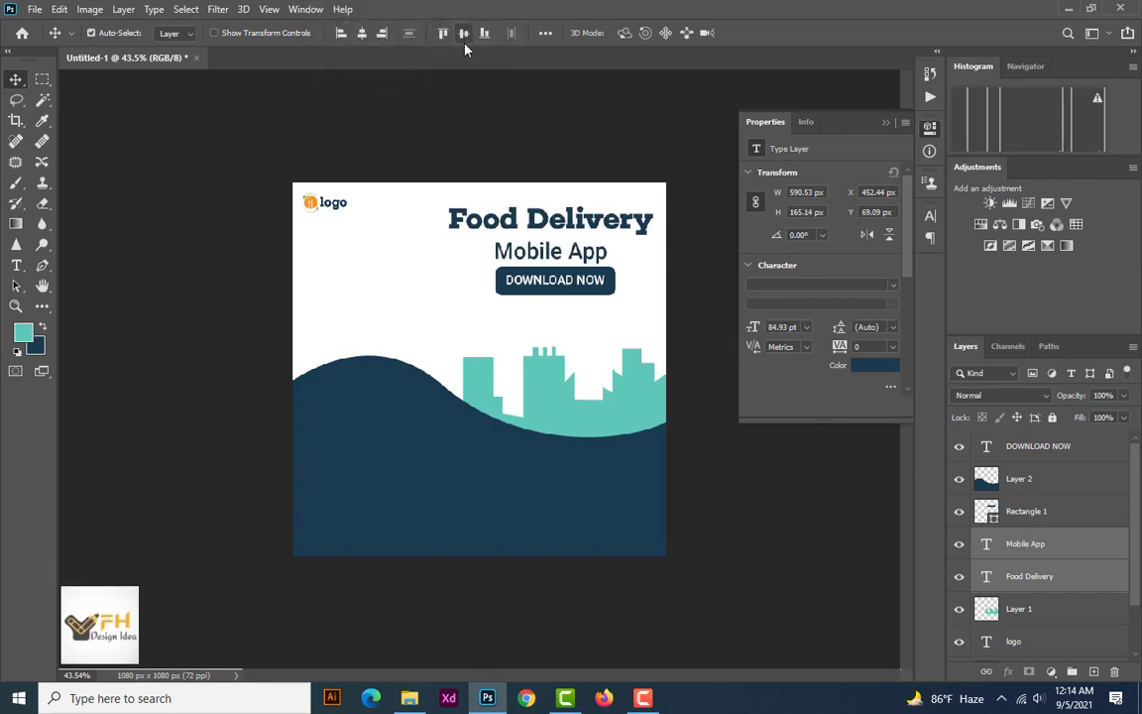
pyautogui.click(645, 121)
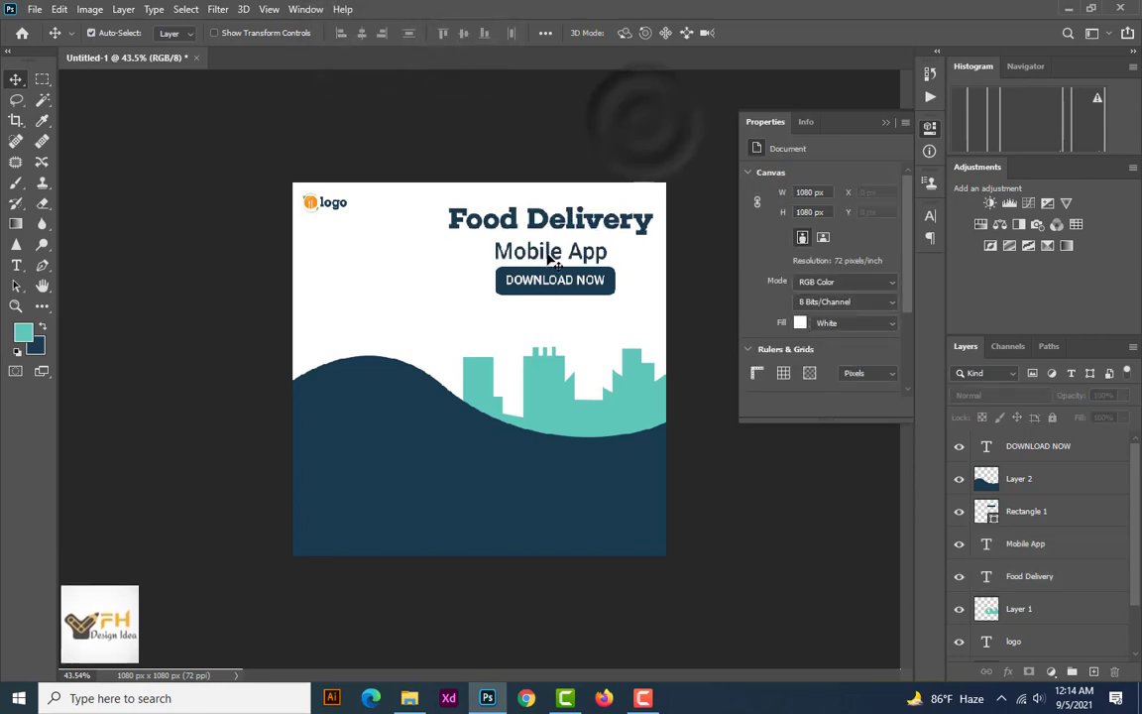
# Nudge "Mobile App" slightly up towards the heading, to about X 582, Y 158 px
pyautogui.moveTo(547, 255); pyautogui.dragTo(544, 253)
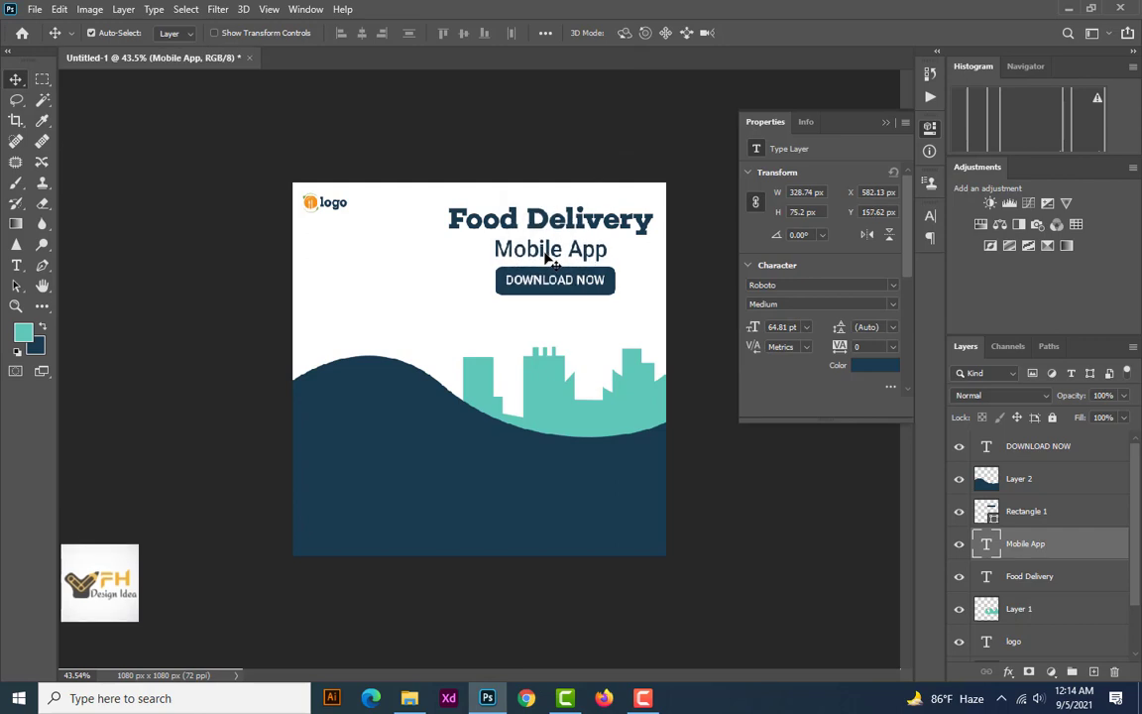
pyautogui.click(580, 330)
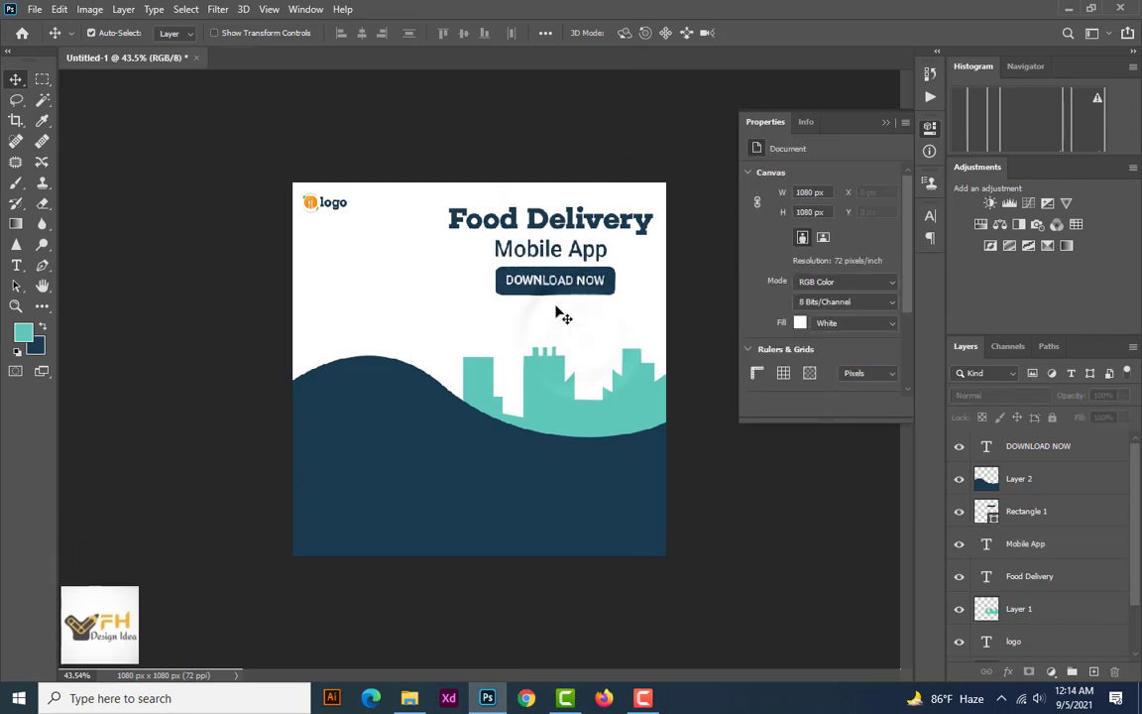
pyautogui.scroll(-2, 556, 313)
pyautogui.scroll(1, 552, 315)
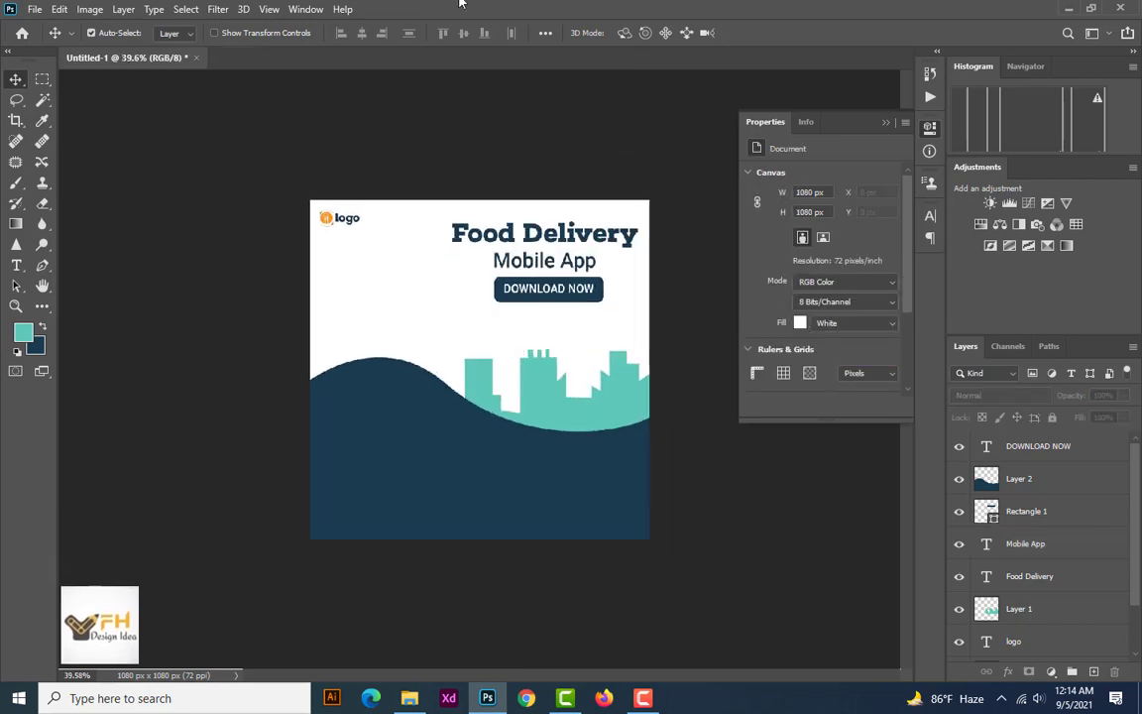
# Place the take-out scooter rider image on the wave's lower-right area, scaled to about 105%, at about X 485, Y 600 px
pyautogui.click(1066, 12)
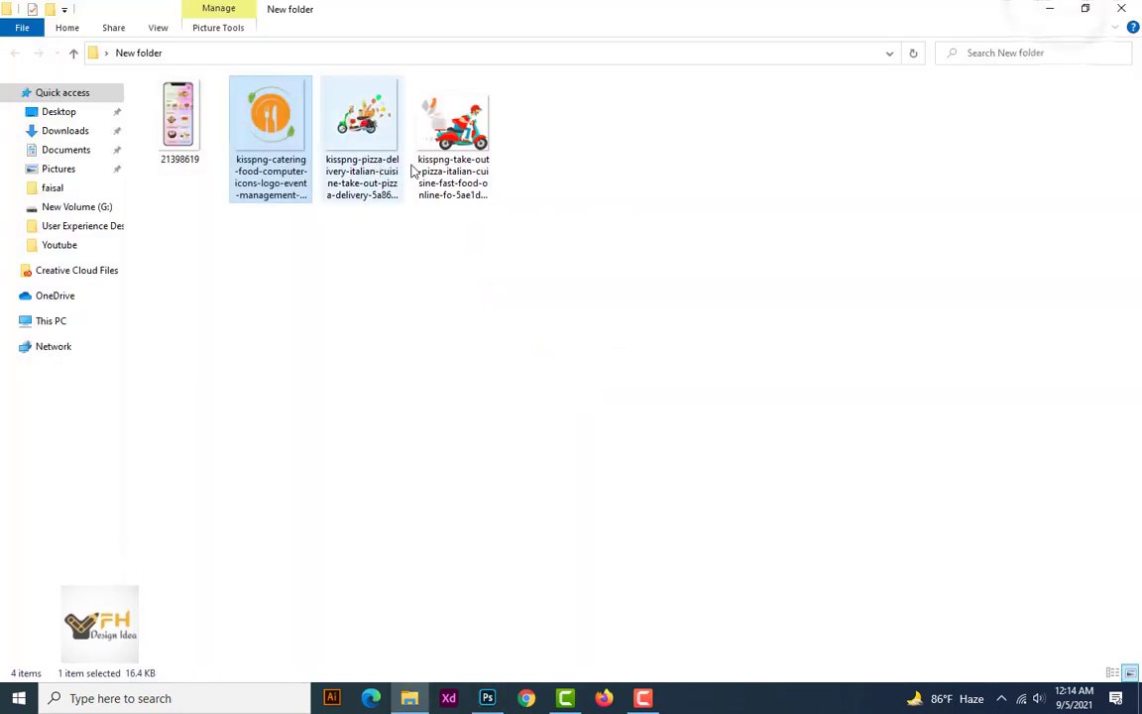
pyautogui.moveTo(441, 147); pyautogui.dragTo(522, 646)
pyautogui.moveTo(534, 490); pyautogui.dragTo(532, 479)
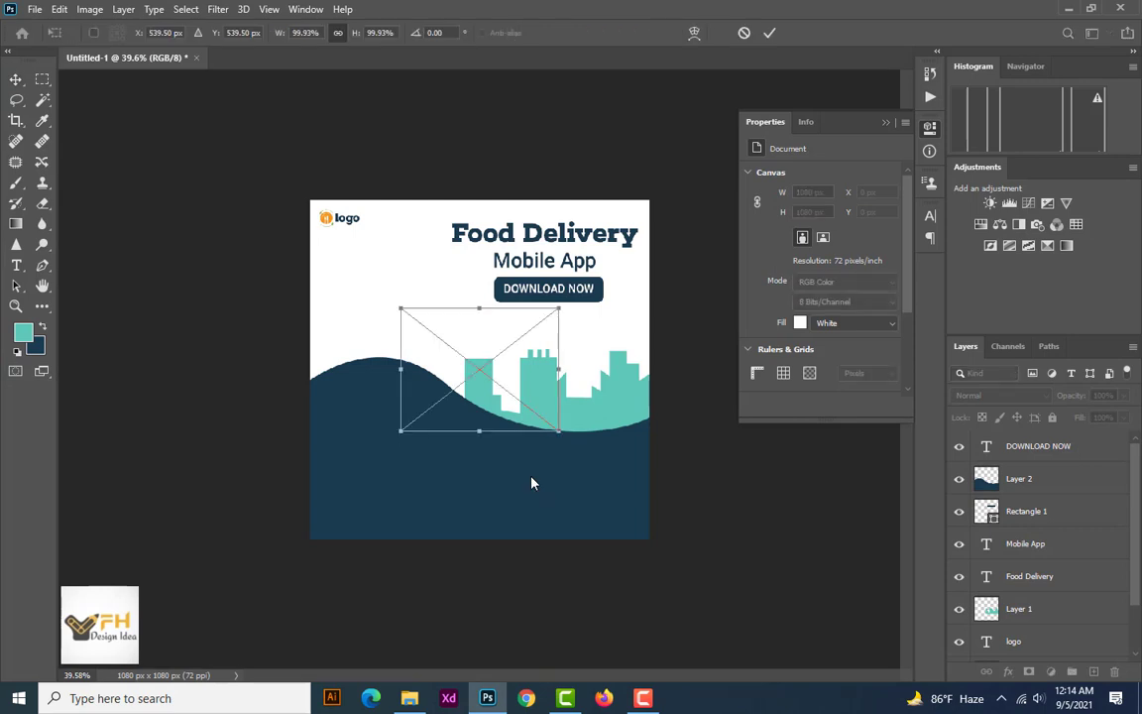
pyautogui.moveTo(468, 359); pyautogui.dragTo(548, 474)
pyautogui.moveTo(464, 400); pyautogui.dragTo(456, 394)
pyautogui.moveTo(546, 464)
pyautogui.mouseDown()
pyautogui.moveTo(565, 453)
pyautogui.moveTo(553, 453)
pyautogui.mouseUp()
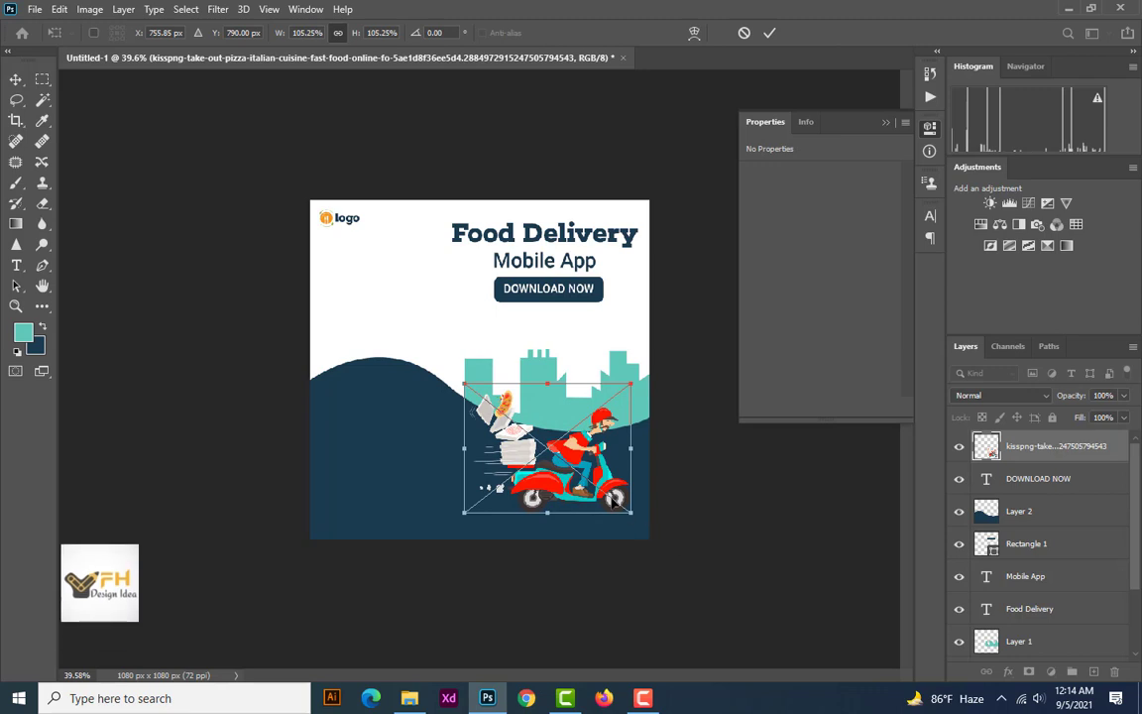
pyautogui.press('Return')
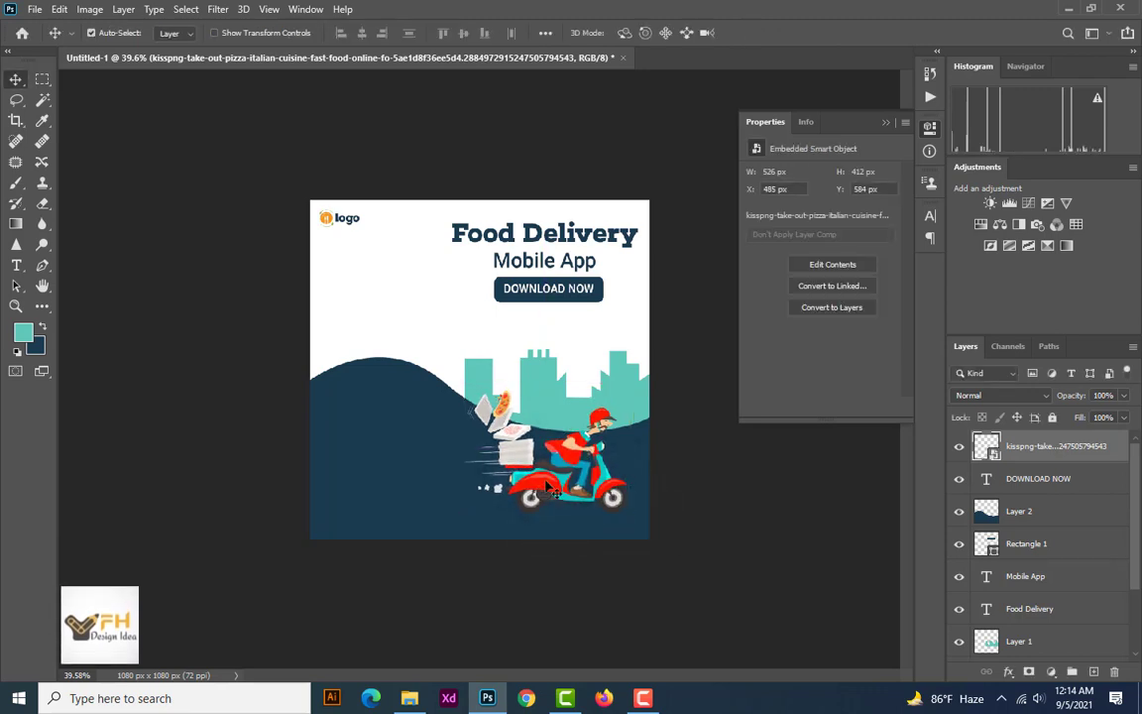
pyautogui.moveTo(547, 485); pyautogui.dragTo(552, 492)
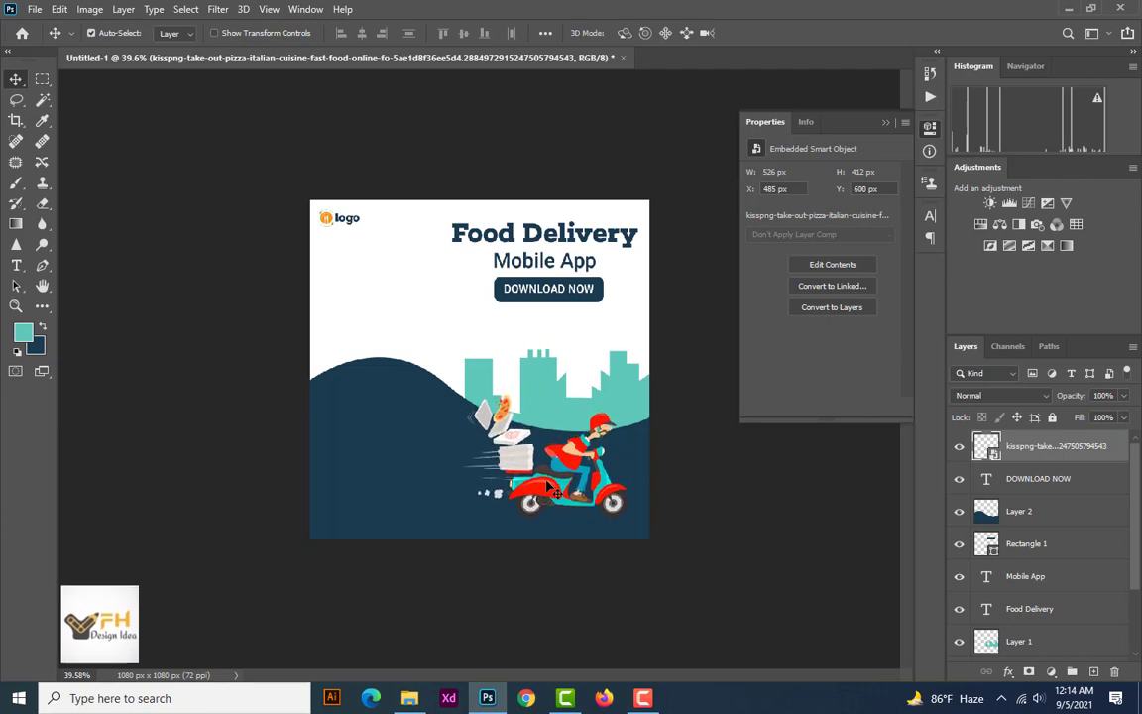
pyautogui.click(447, 342)
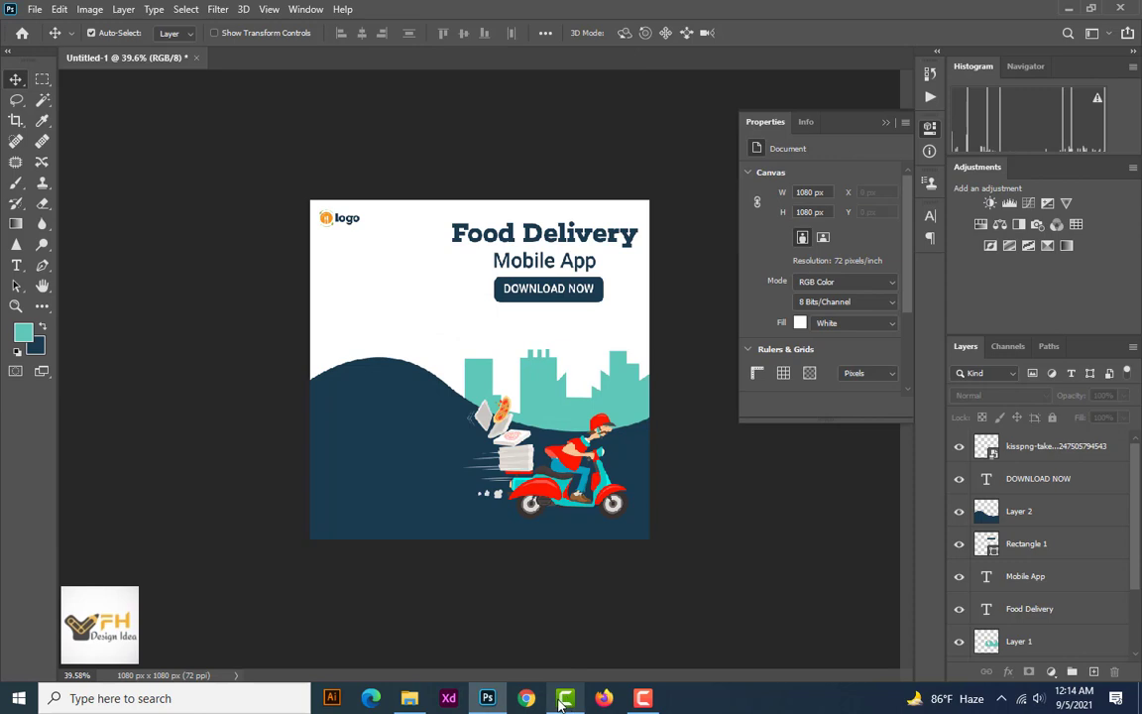
# Place the phone mockup image 21398619 on the canvas's left half, scaled to about 33%, at about X 102, Y 230 px
pyautogui.click(421, 704)
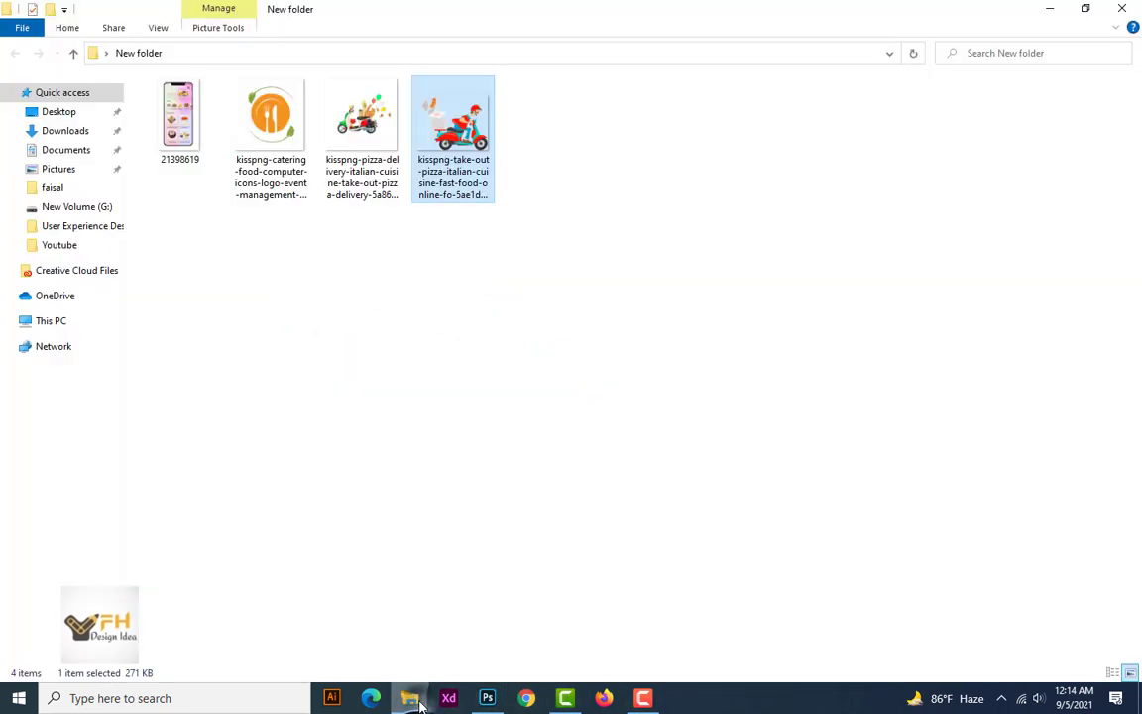
pyautogui.click(204, 118)
pyautogui.moveTo(204, 118); pyautogui.dragTo(408, 461)
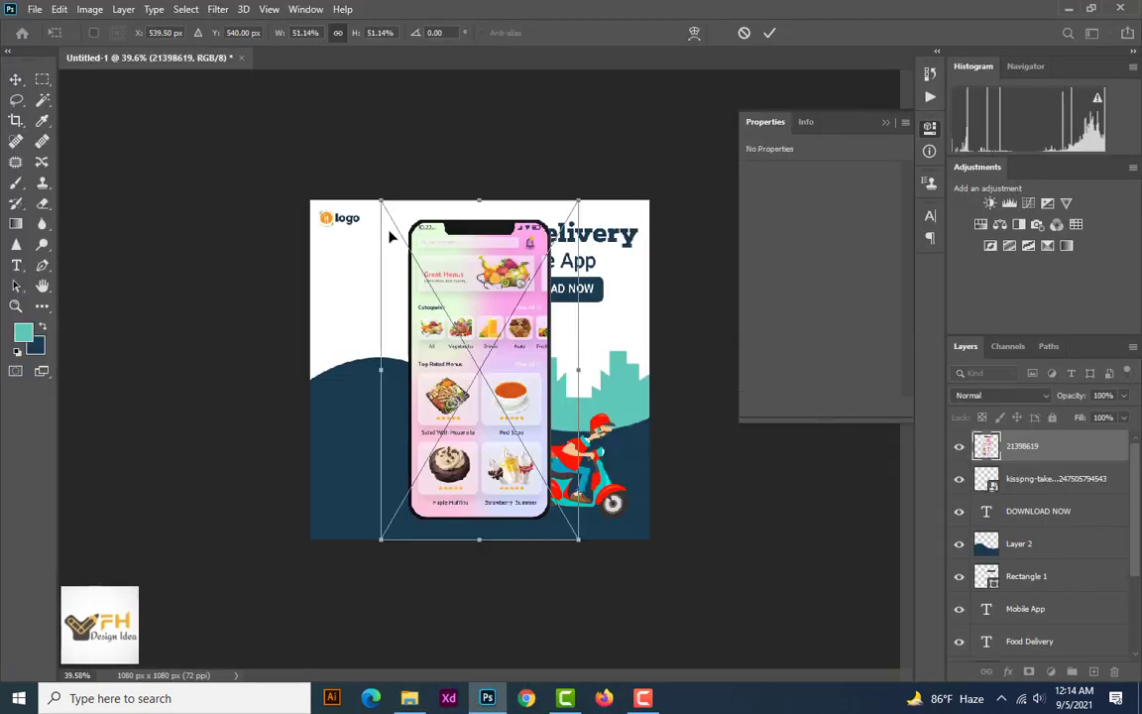
pyautogui.moveTo(376, 198); pyautogui.dragTo(456, 330)
pyautogui.moveTo(516, 456); pyautogui.dragTo(387, 394)
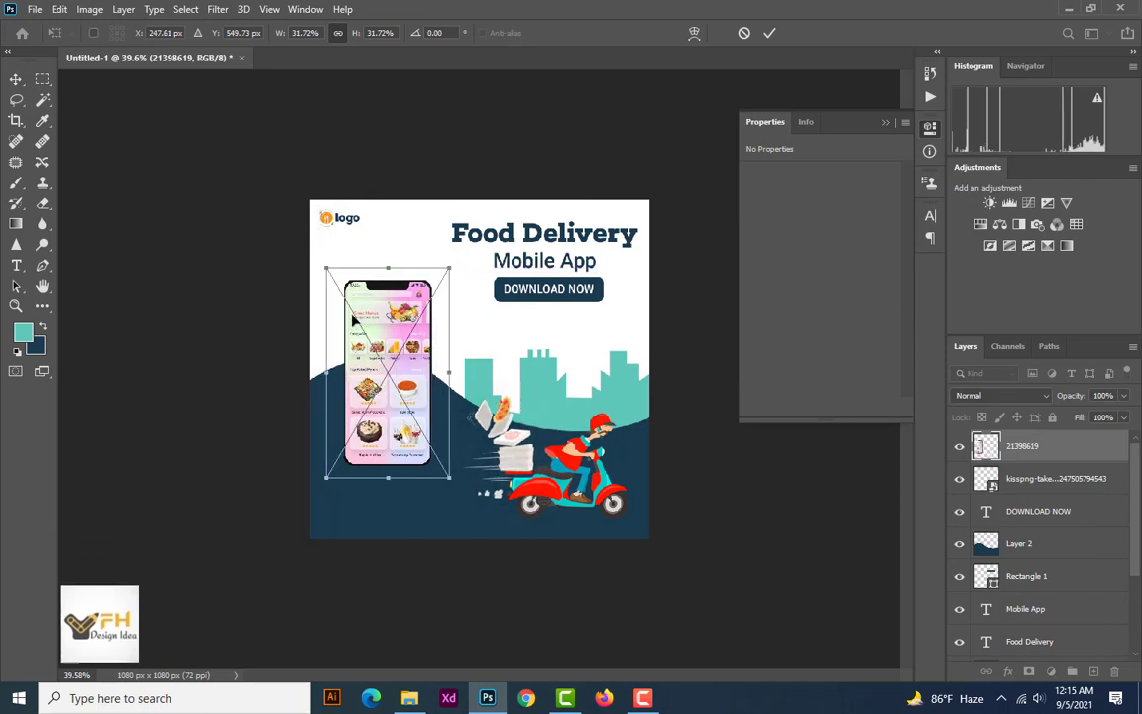
pyautogui.moveTo(451, 478); pyautogui.dragTo(456, 486)
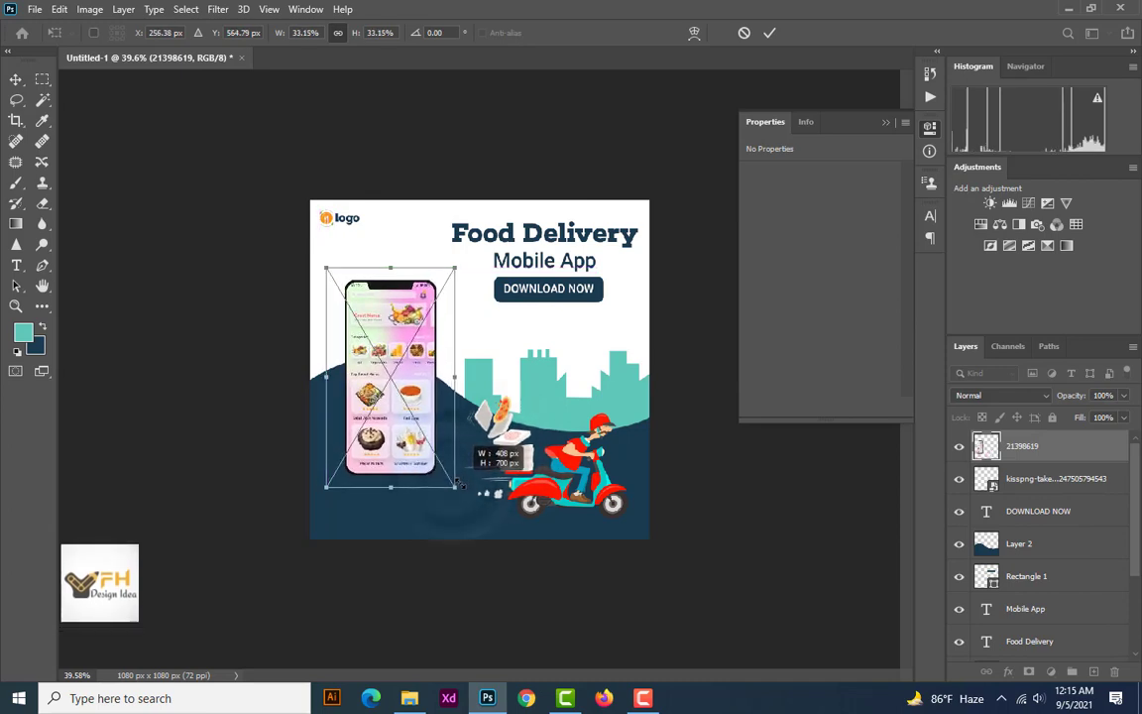
pyautogui.moveTo(400, 415); pyautogui.dragTo(400, 408)
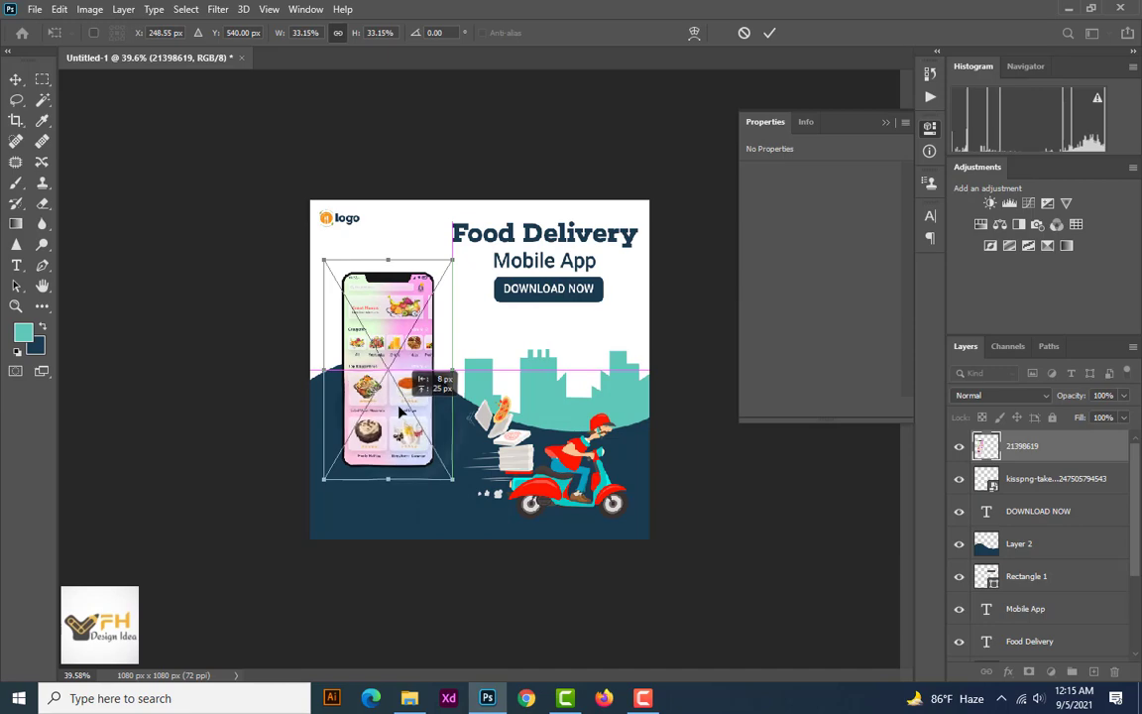
pyautogui.press('Return')
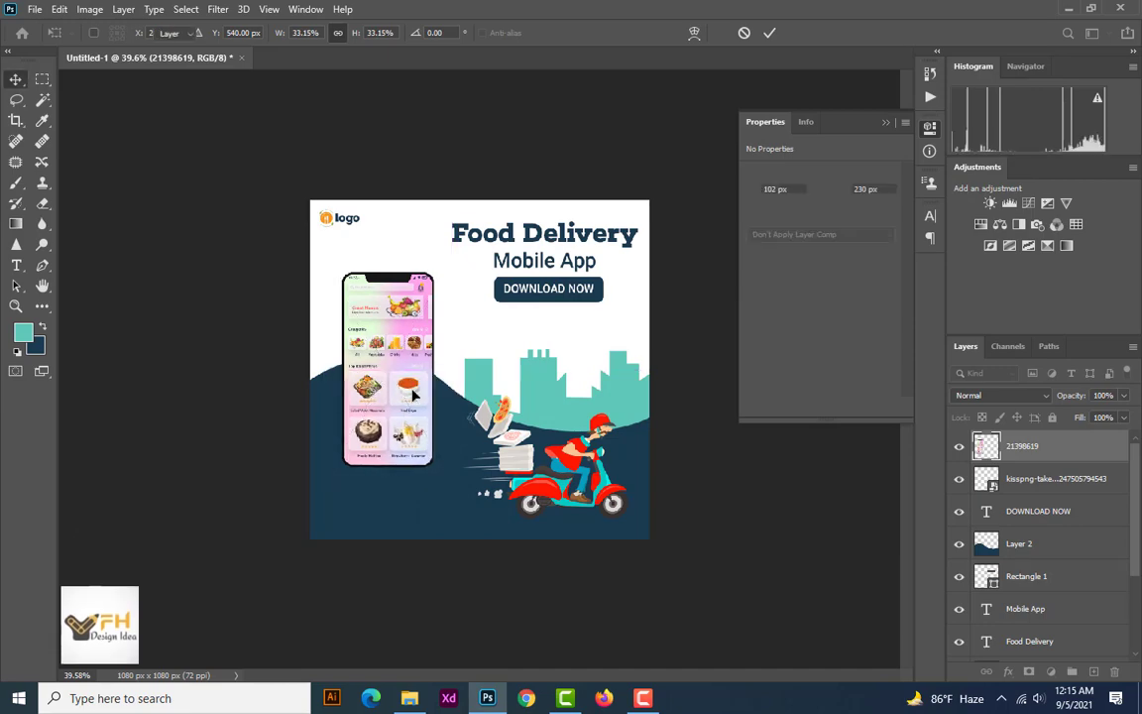
# Draw a flat teal ellipse about 357 x 104 px on the navy wave beneath the phone
pyautogui.scroll(1, 345, 448)
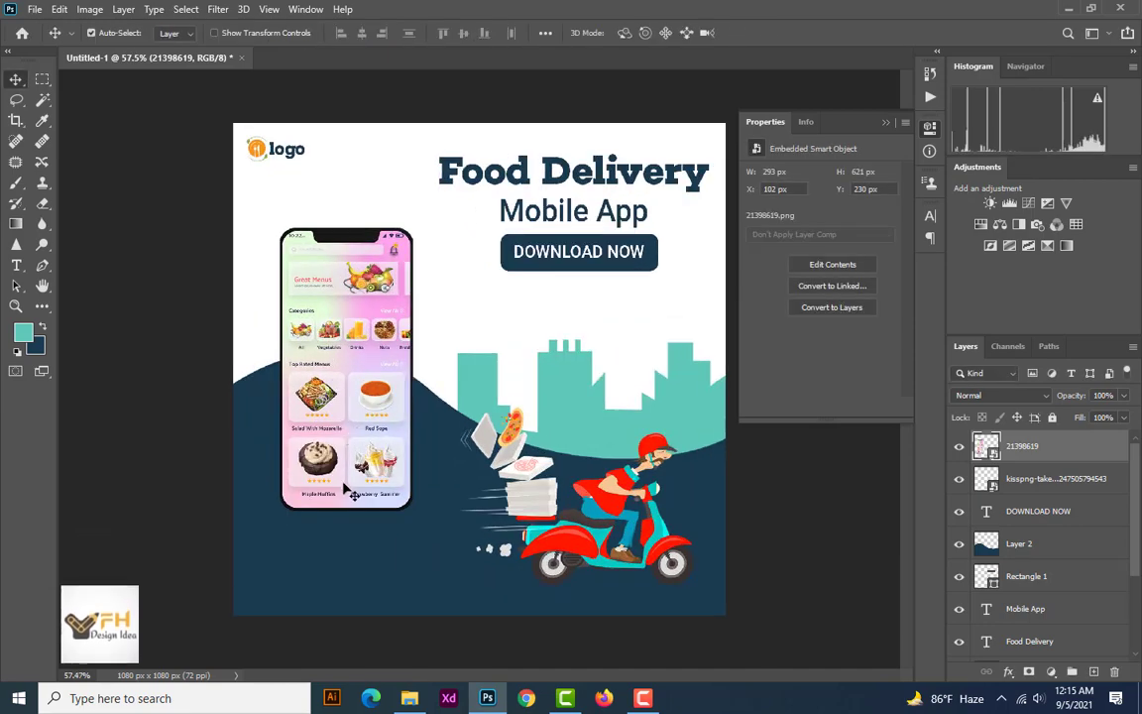
pyautogui.scroll(2, 361, 493)
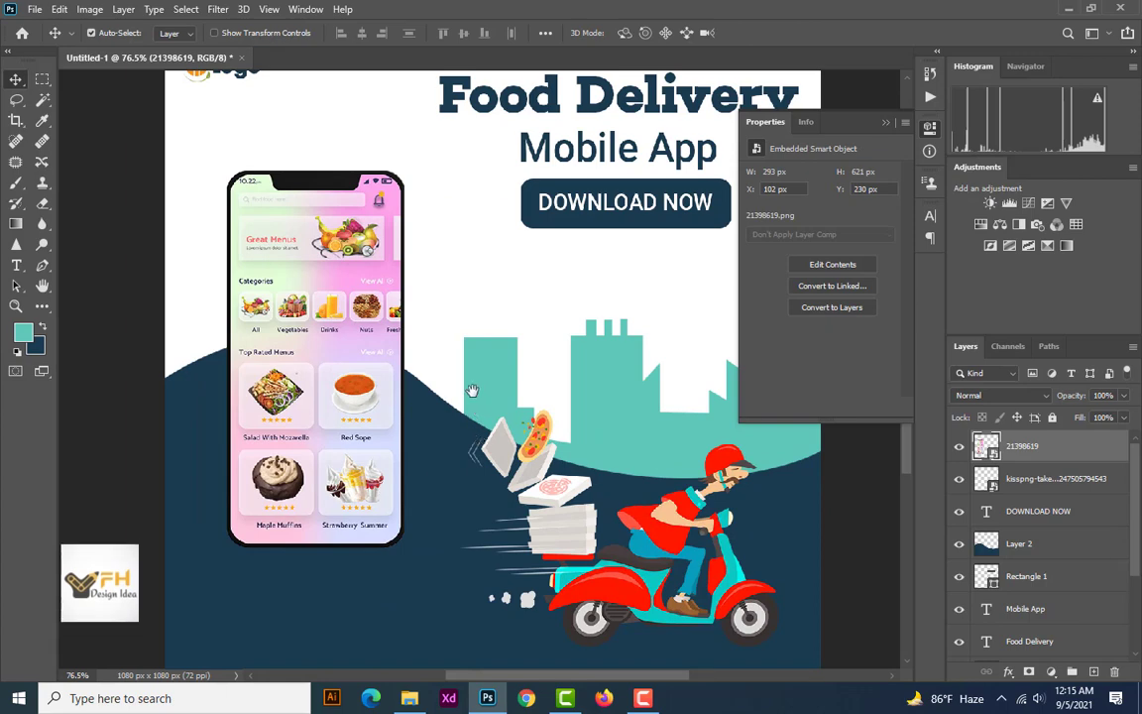
pyautogui.scroll(-3, 424, 352)
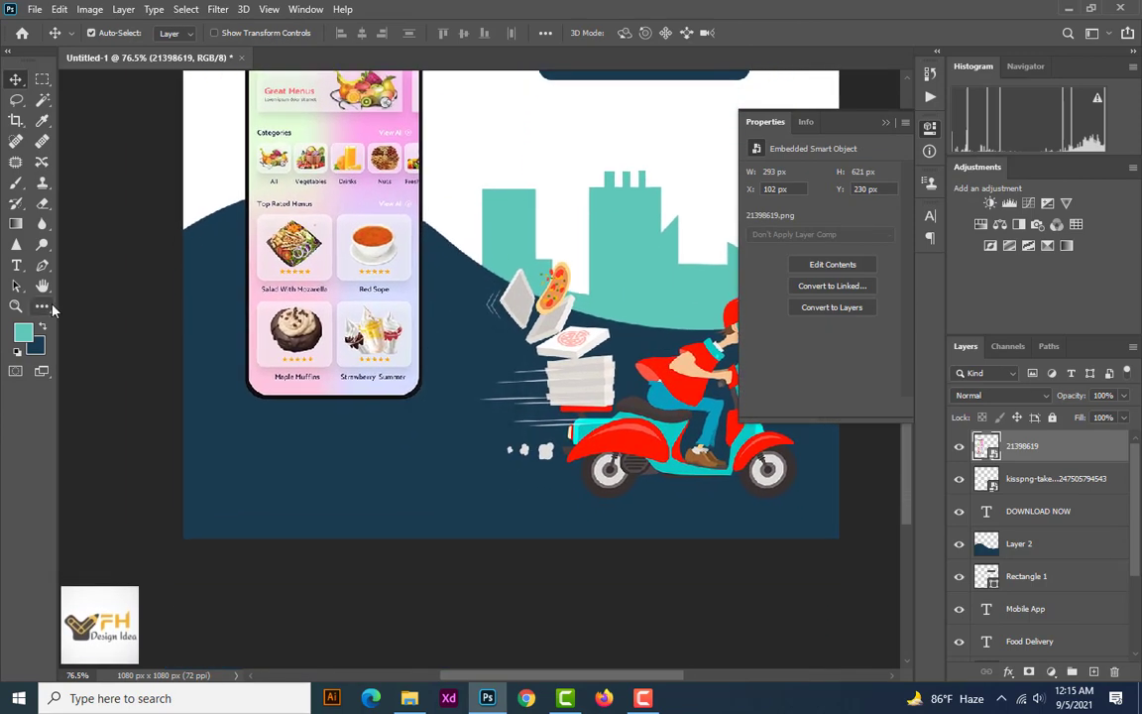
pyautogui.click(39, 307)
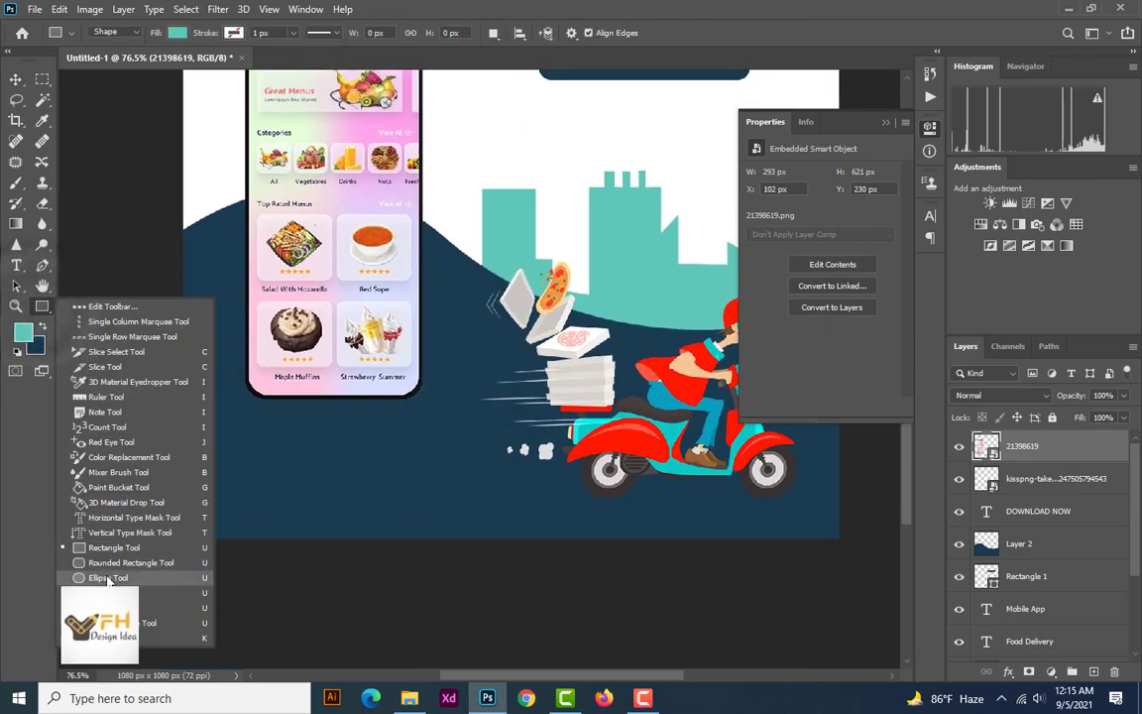
pyautogui.click(91, 576)
pyautogui.moveTo(230, 427); pyautogui.dragTo(447, 490)
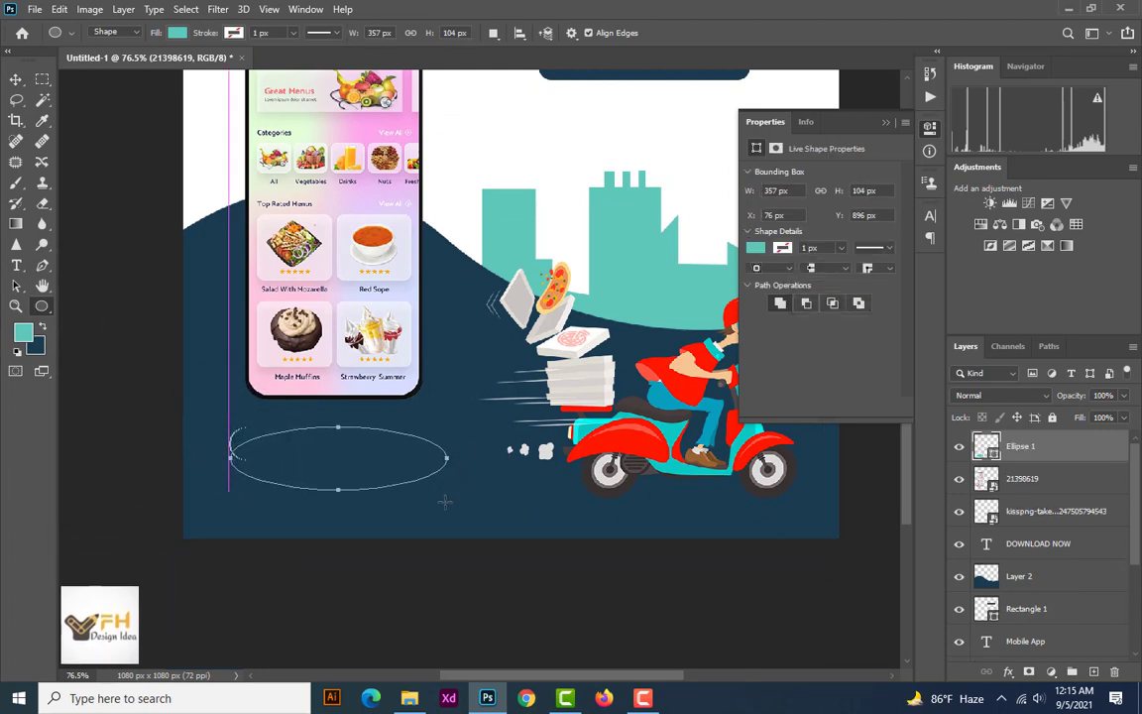
# Stack the phone layer above the ellipse, and move the ellipse up under the phone's base to about X 75, Y 808 px
pyautogui.click(14, 78)
pyautogui.moveTo(359, 479); pyautogui.dragTo(359, 447)
pyautogui.click(380, 293)
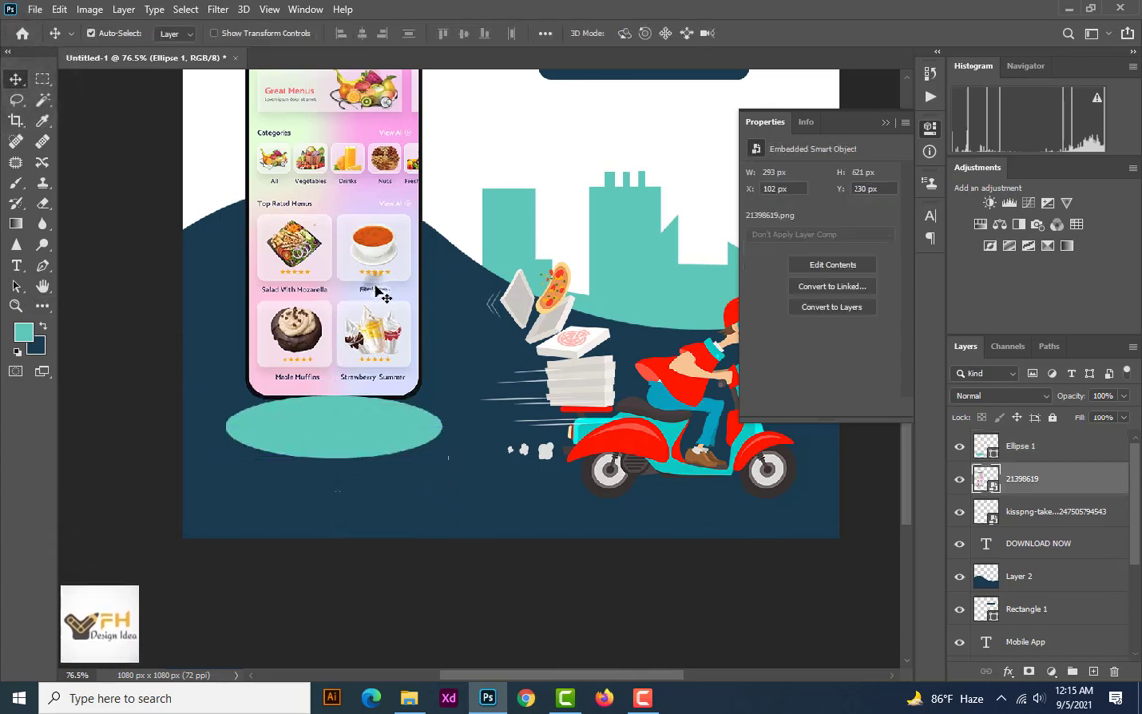
pyautogui.moveTo(1045, 476); pyautogui.dragTo(1036, 441)
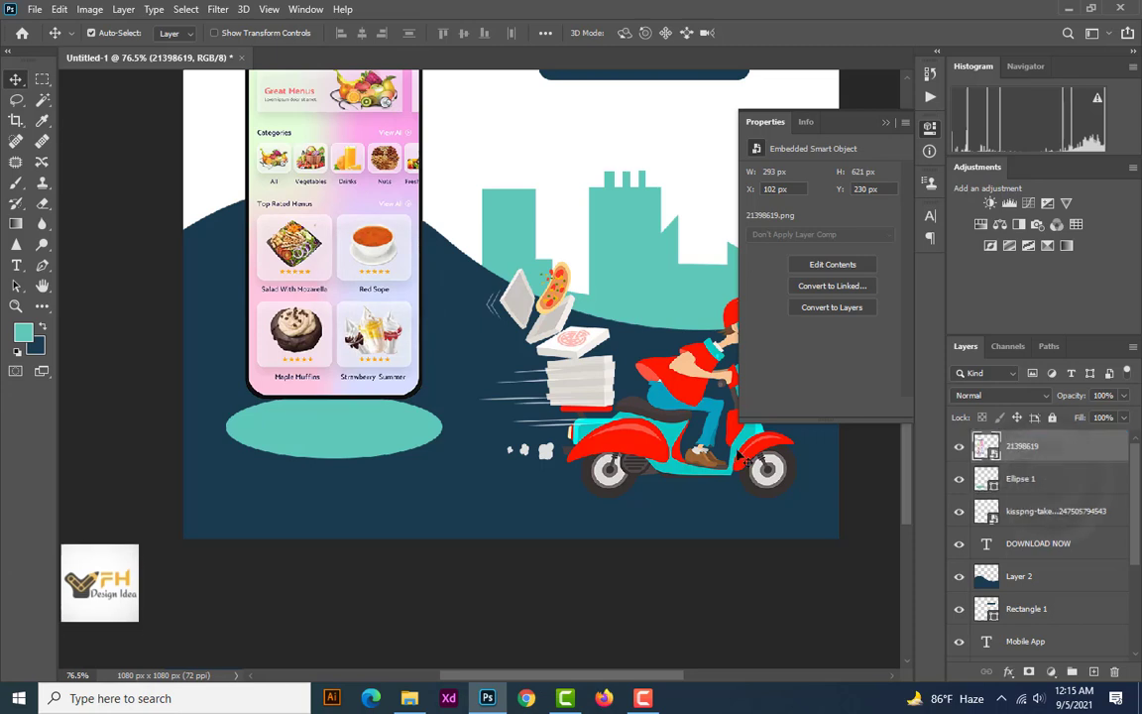
pyautogui.moveTo(380, 446); pyautogui.dragTo(382, 424)
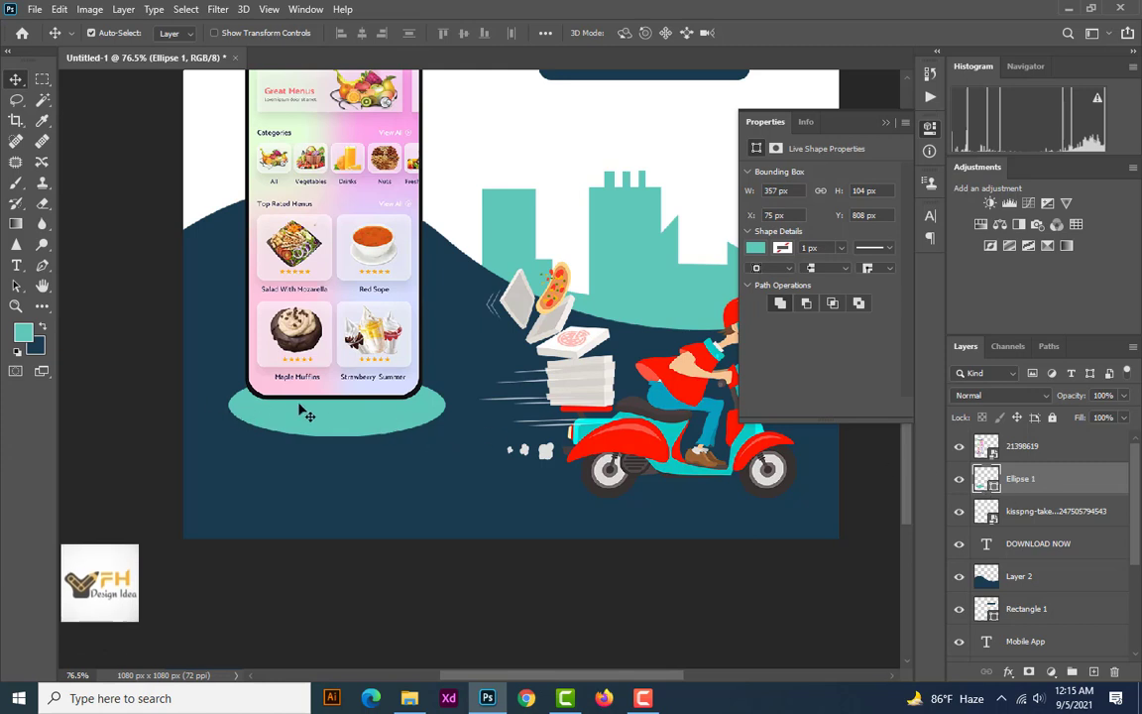
# Add a drop shadow to the ellipse with opacity 68%, distance 13 px, spread 58% and size 10 px
pyautogui.rightClick(1048, 486)
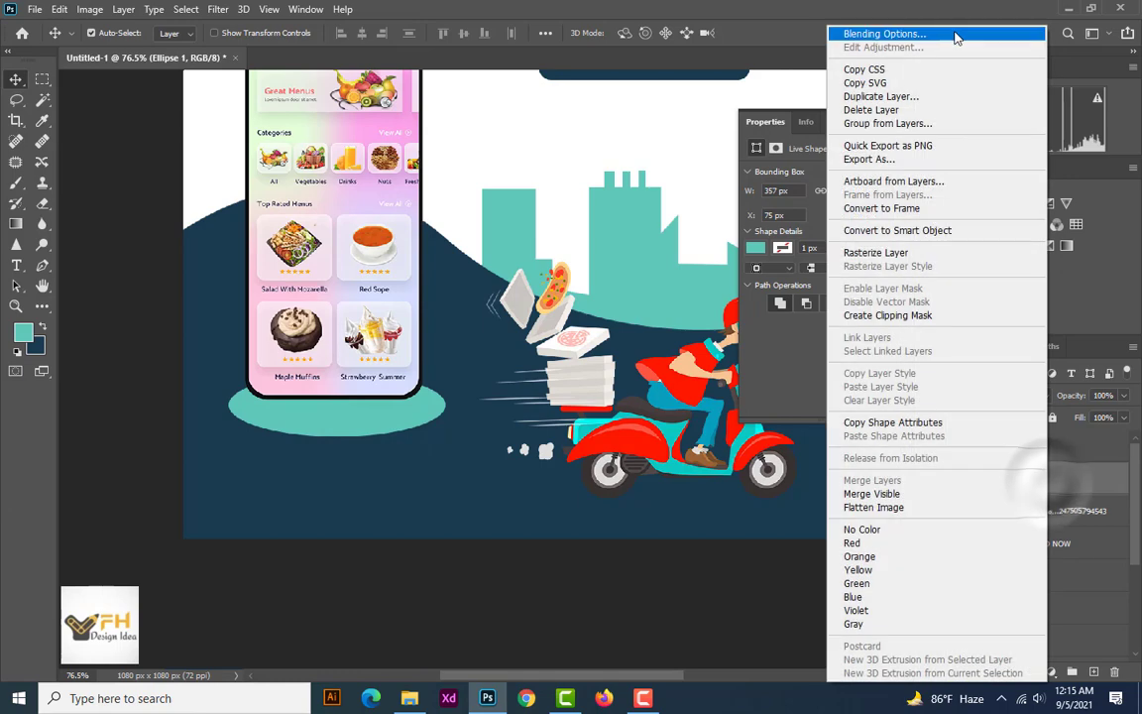
pyautogui.click(882, 33)
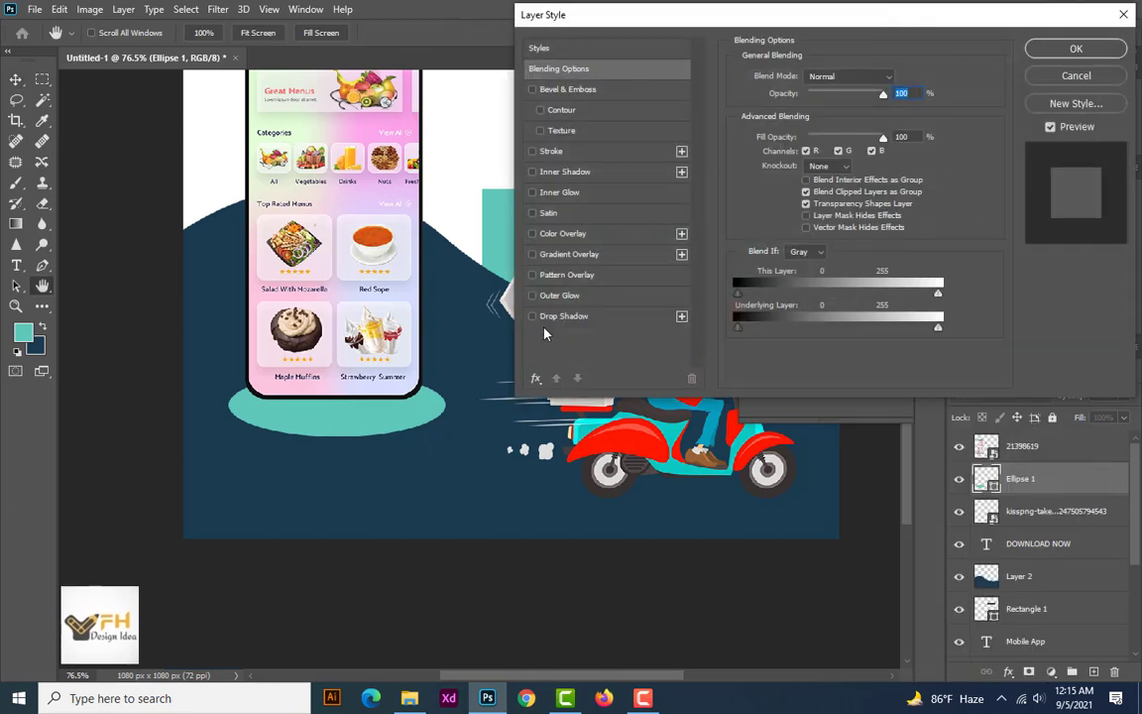
pyautogui.click(548, 316)
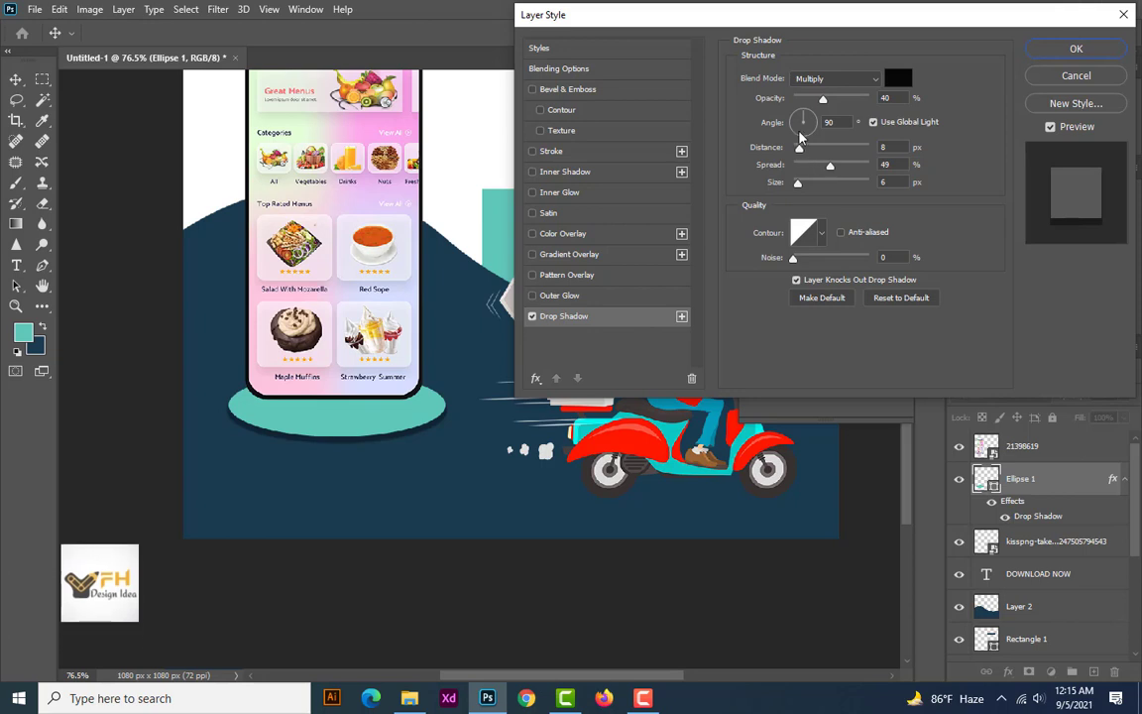
pyautogui.moveTo(822, 99); pyautogui.dragTo(838, 103)
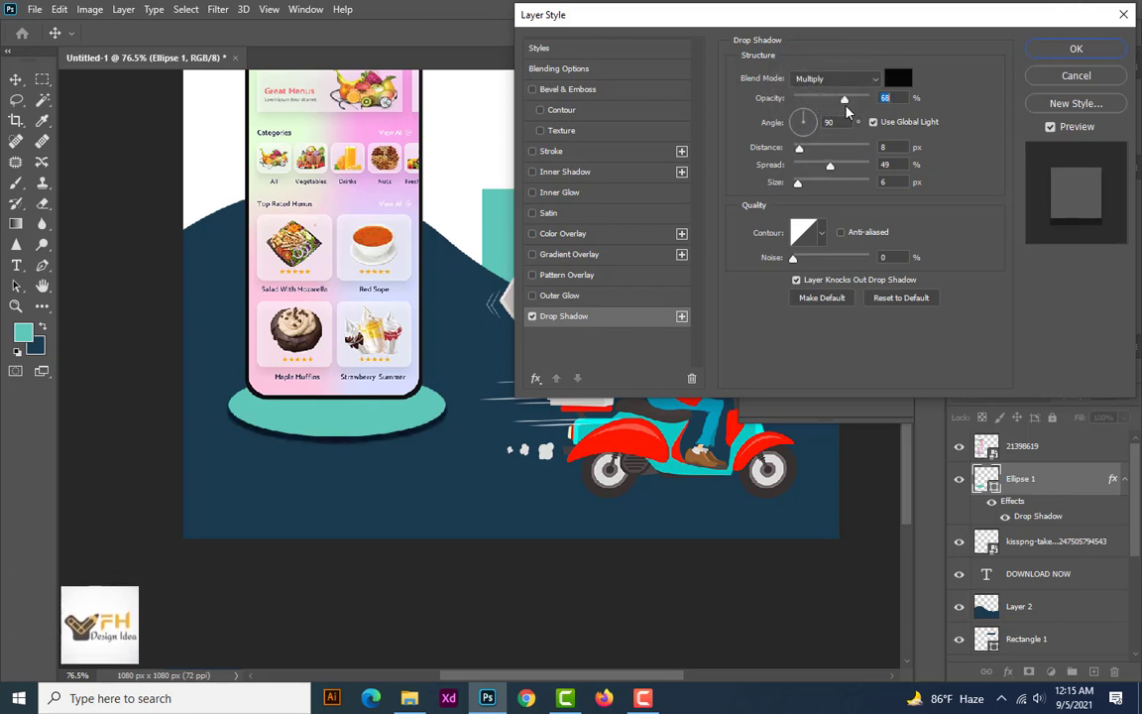
pyautogui.moveTo(799, 148)
pyautogui.mouseDown()
pyautogui.moveTo(814, 149)
pyautogui.moveTo(806, 154)
pyautogui.mouseUp()
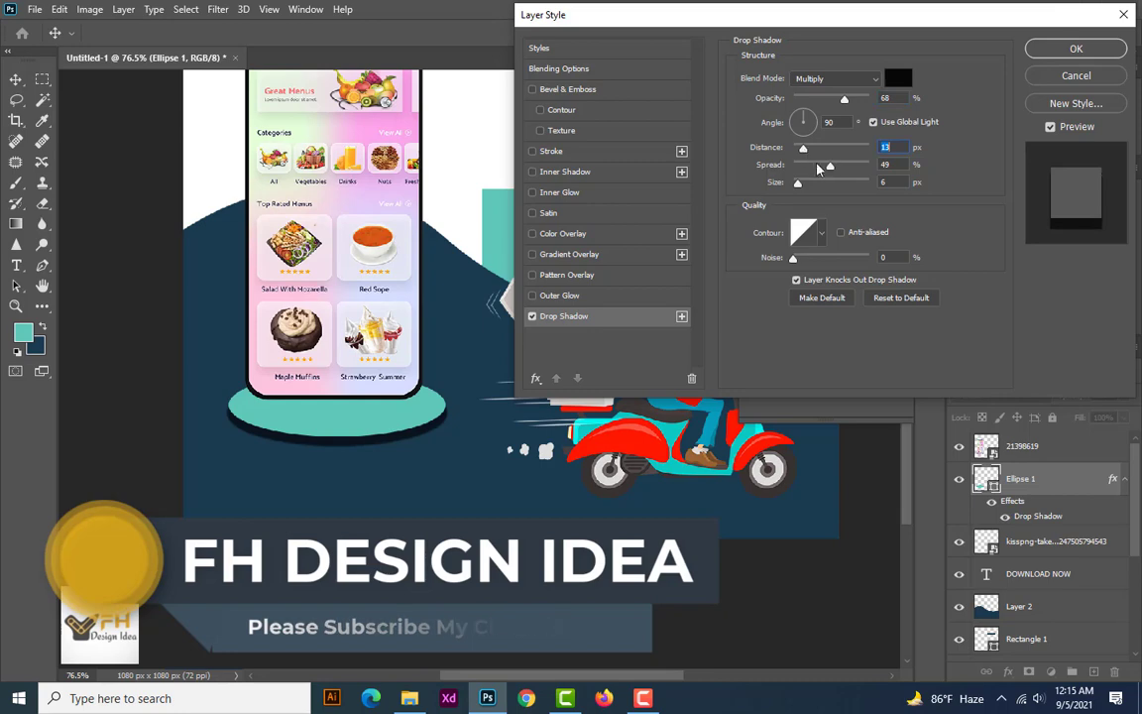
pyautogui.moveTo(830, 165); pyautogui.dragTo(803, 188)
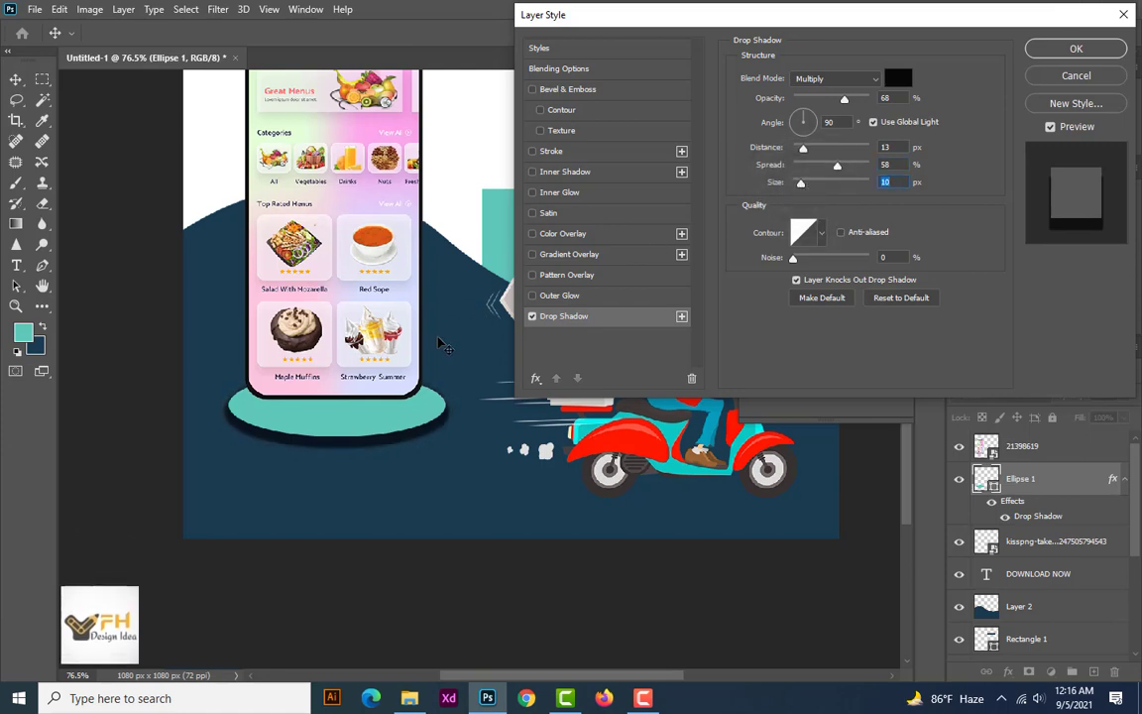
pyautogui.click(1065, 52)
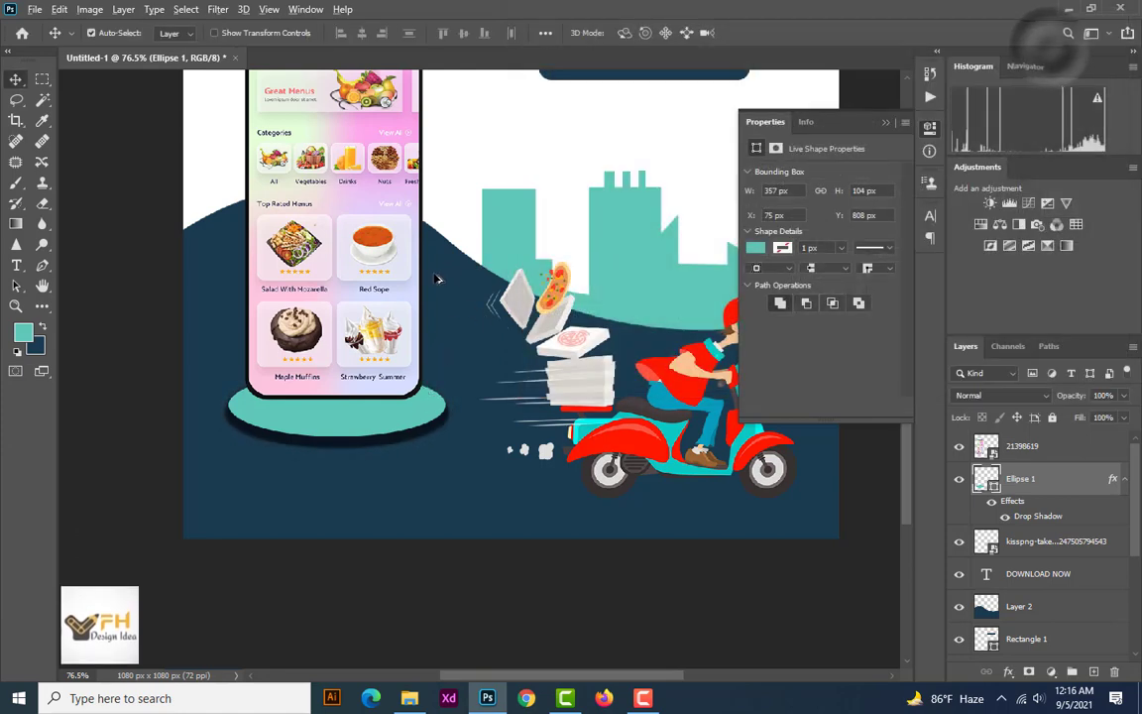
# Flatten the teal ellipse to about 76 px high and move it up under the phone's base to about X 78, Y 813 px
pyautogui.scroll(-2, 414, 362)
pyautogui.scroll(1, 387, 541)
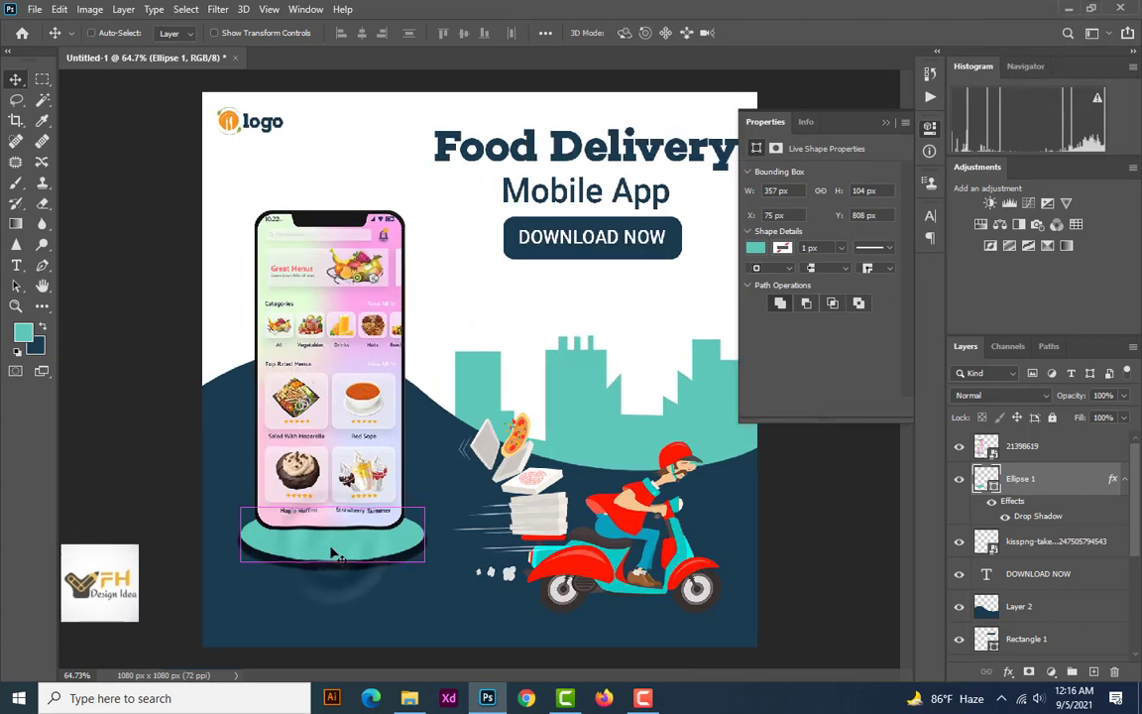
pyautogui.hotkey('ctrl', 't')
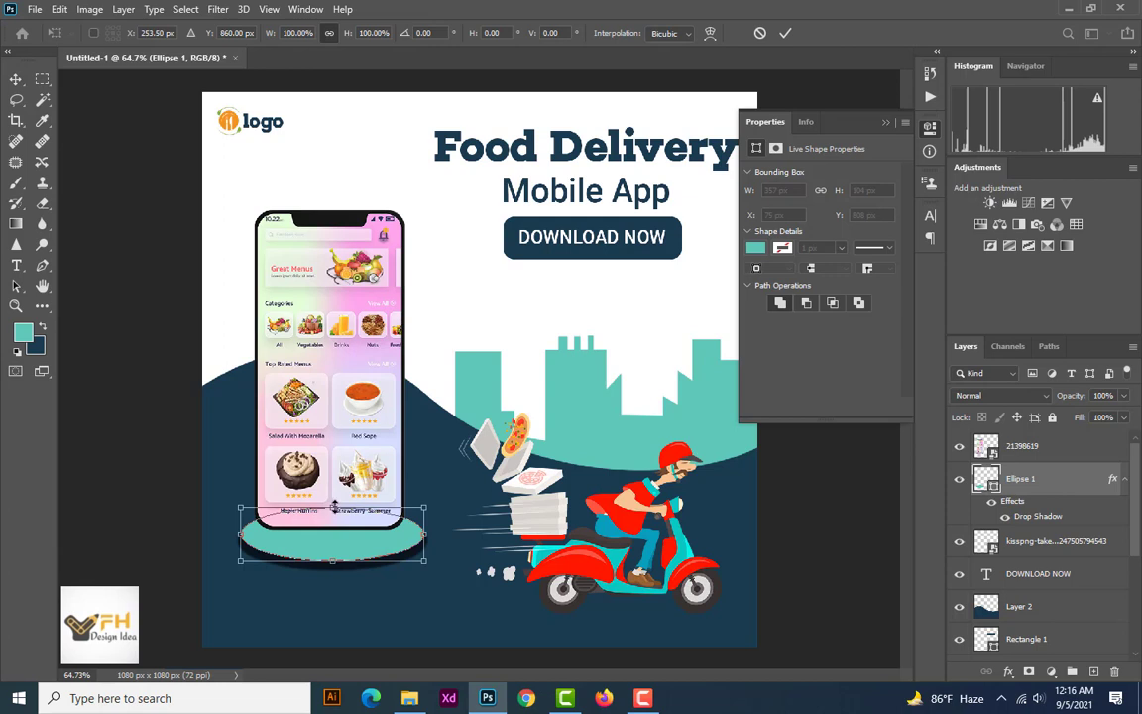
pyautogui.moveTo(336, 508); pyautogui.dragTo(336, 517)
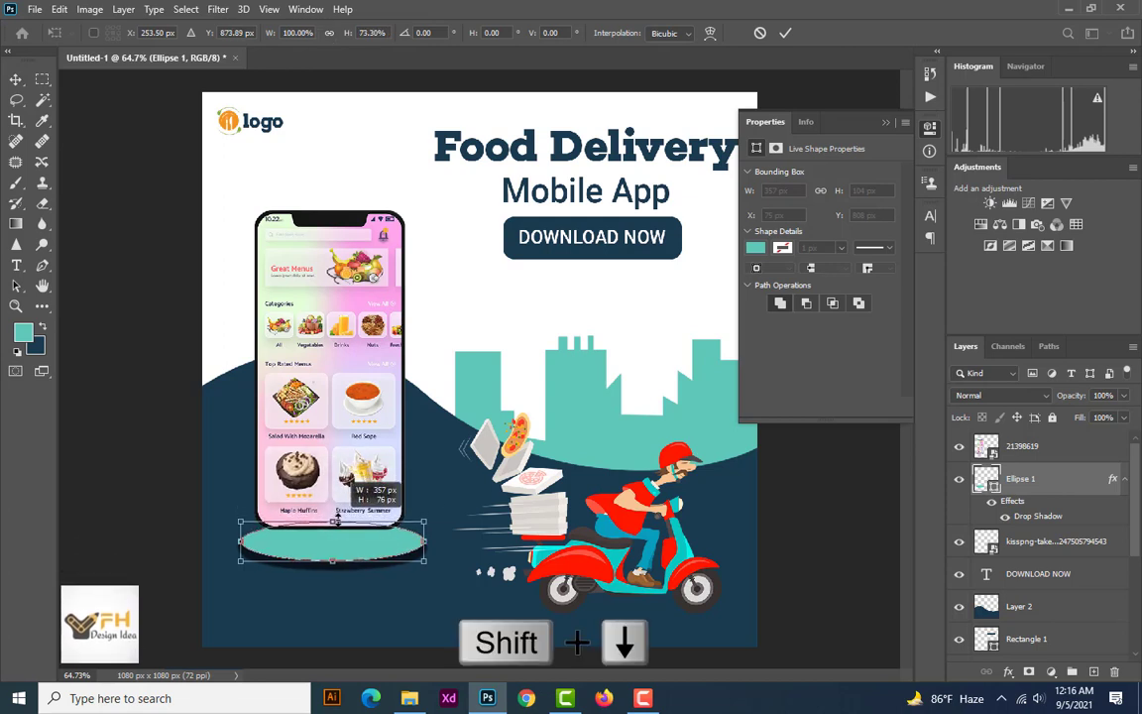
pyautogui.press('Return')
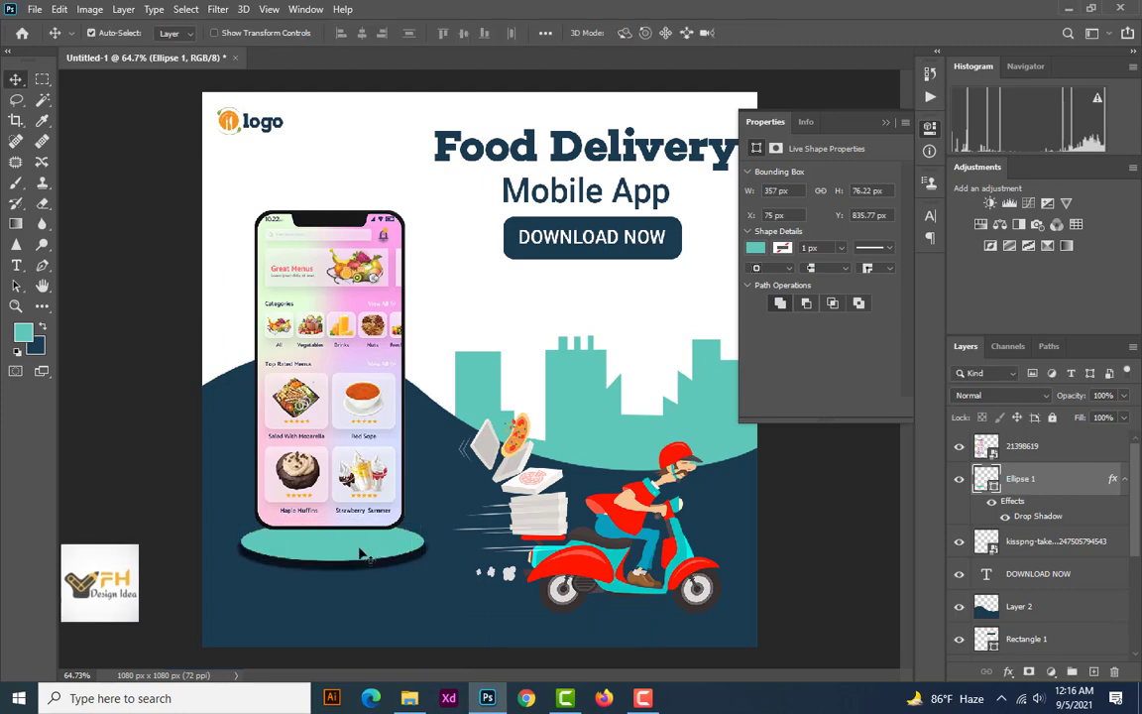
pyautogui.moveTo(336, 541); pyautogui.dragTo(336, 555)
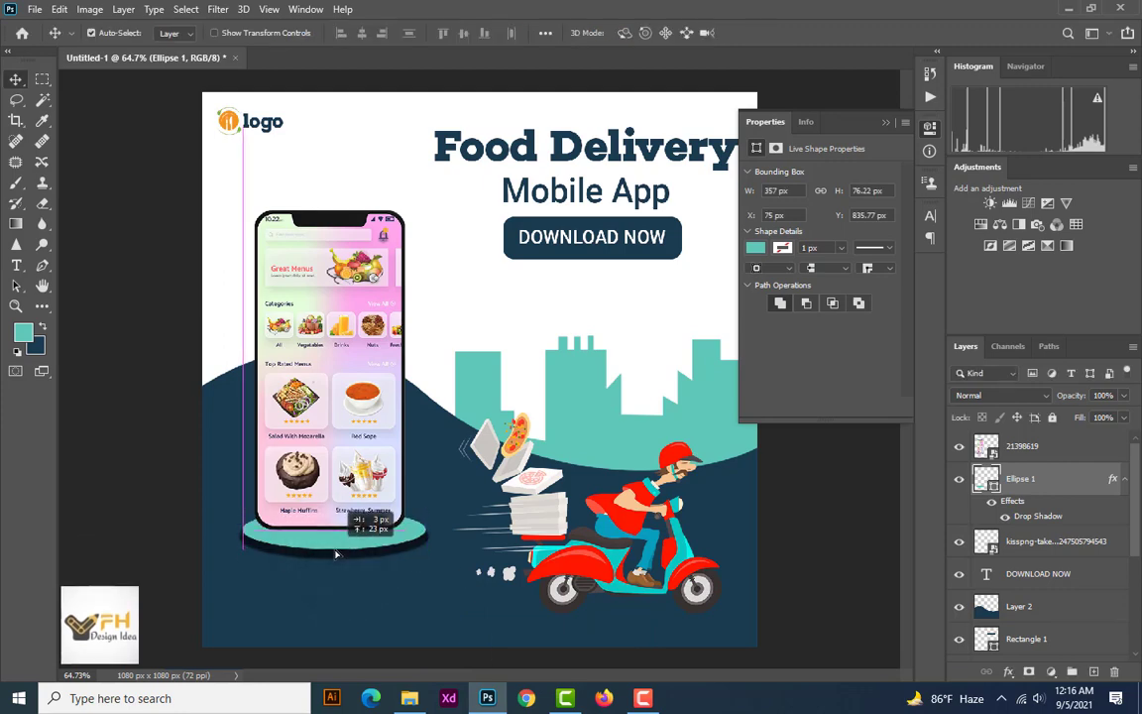
pyautogui.scroll(-3, 322, 533)
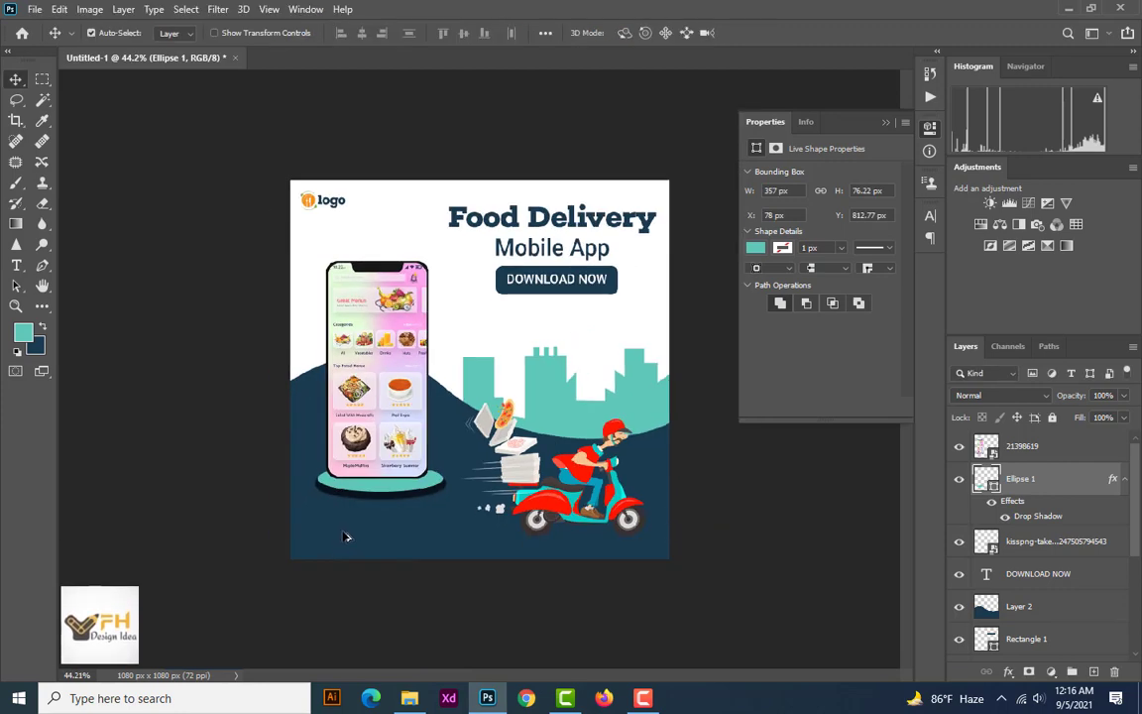
# Widen the ellipse beneath the phone on both sides to about 400 px, keeping its height
pyautogui.scroll(2, 346, 537)
pyautogui.click(350, 523)
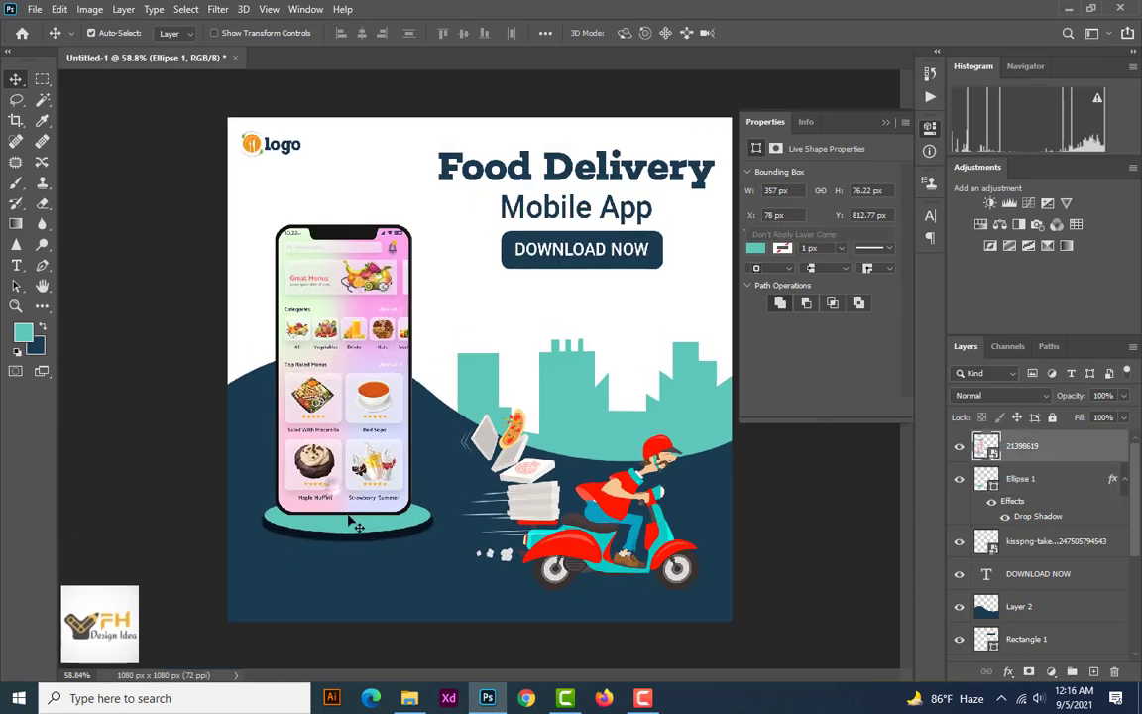
pyautogui.click(354, 525)
pyautogui.hotkey('ctrl', 't')
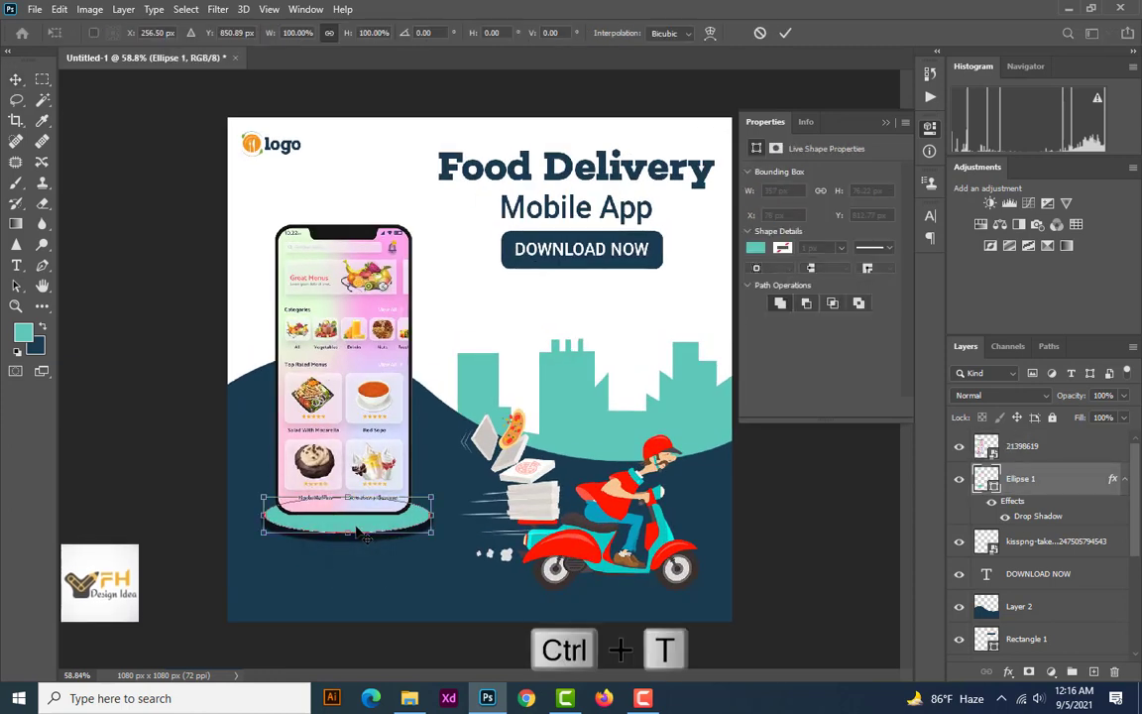
pyautogui.moveTo(265, 514); pyautogui.dragTo(251, 515)
pyautogui.hotkey('shift', 'Right')
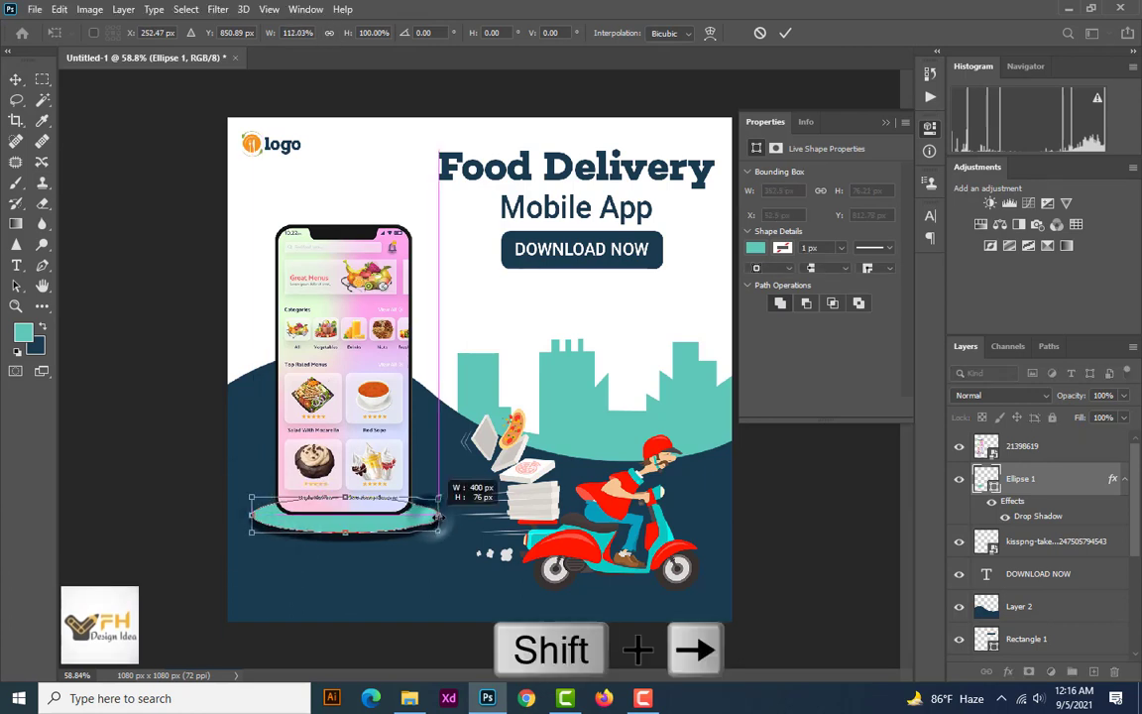
pyautogui.press('Return')
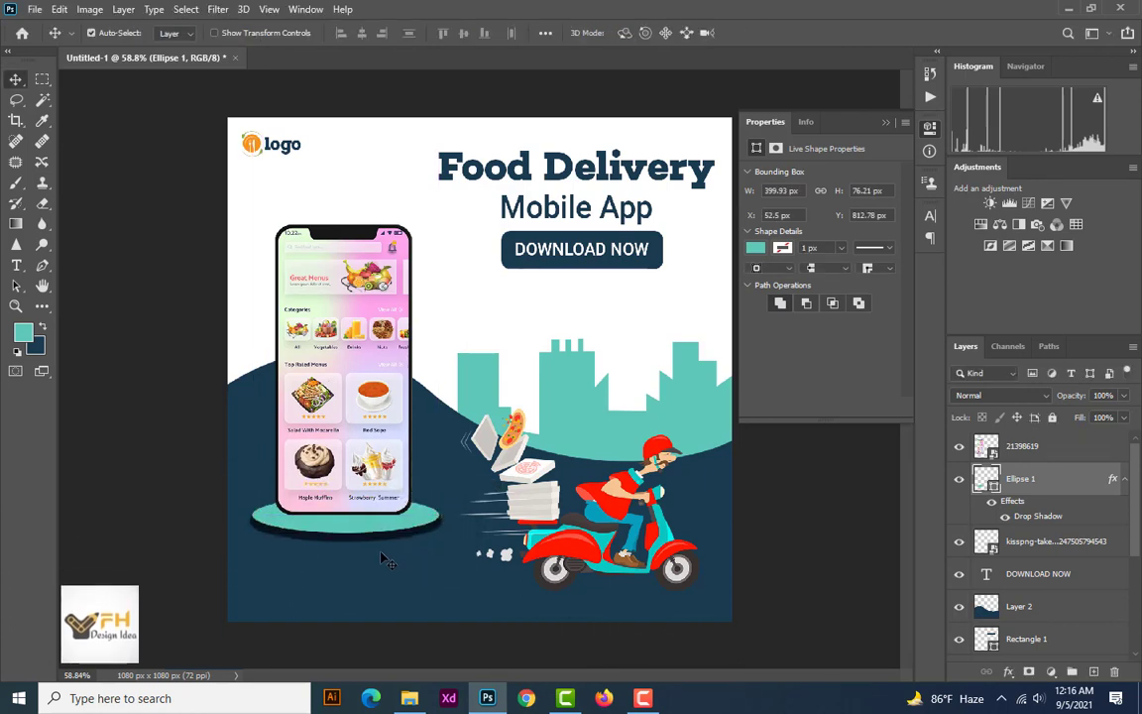
# Reposition the phone mockup over the ellipse at X 112, Y 230 px
pyautogui.scroll(-1, 377, 544)
pyautogui.moveTo(399, 438); pyautogui.dragTo(397, 439)
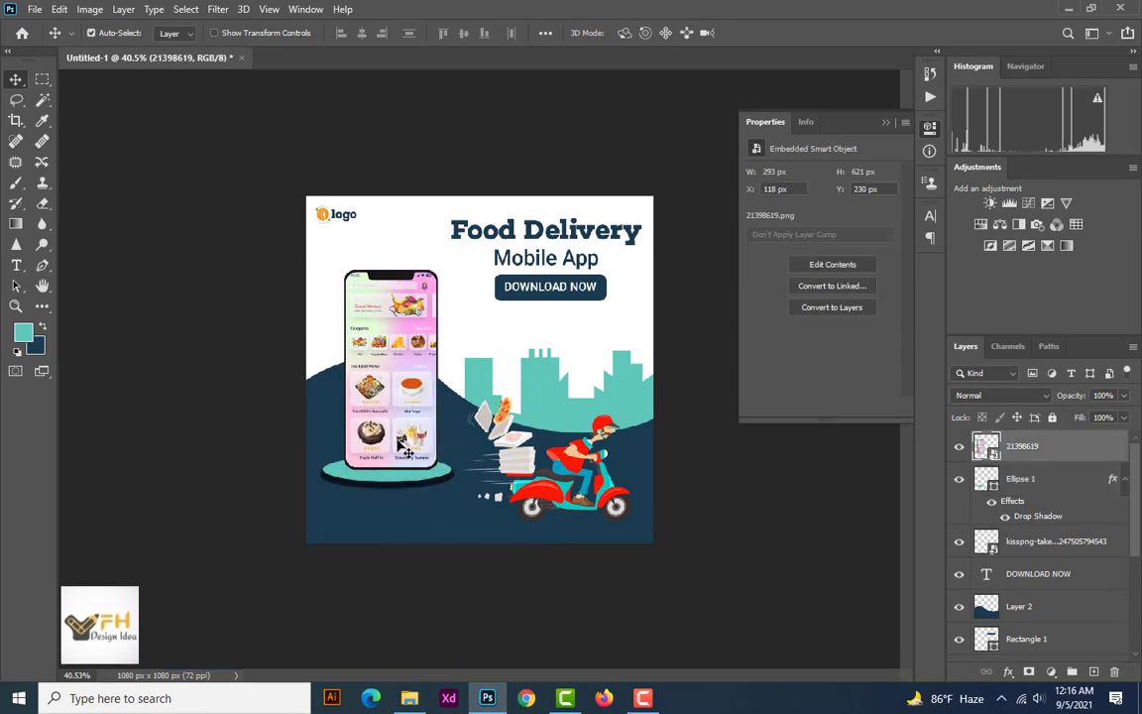
pyautogui.press('Left')
pyautogui.press('Left')
pyautogui.press('Left')
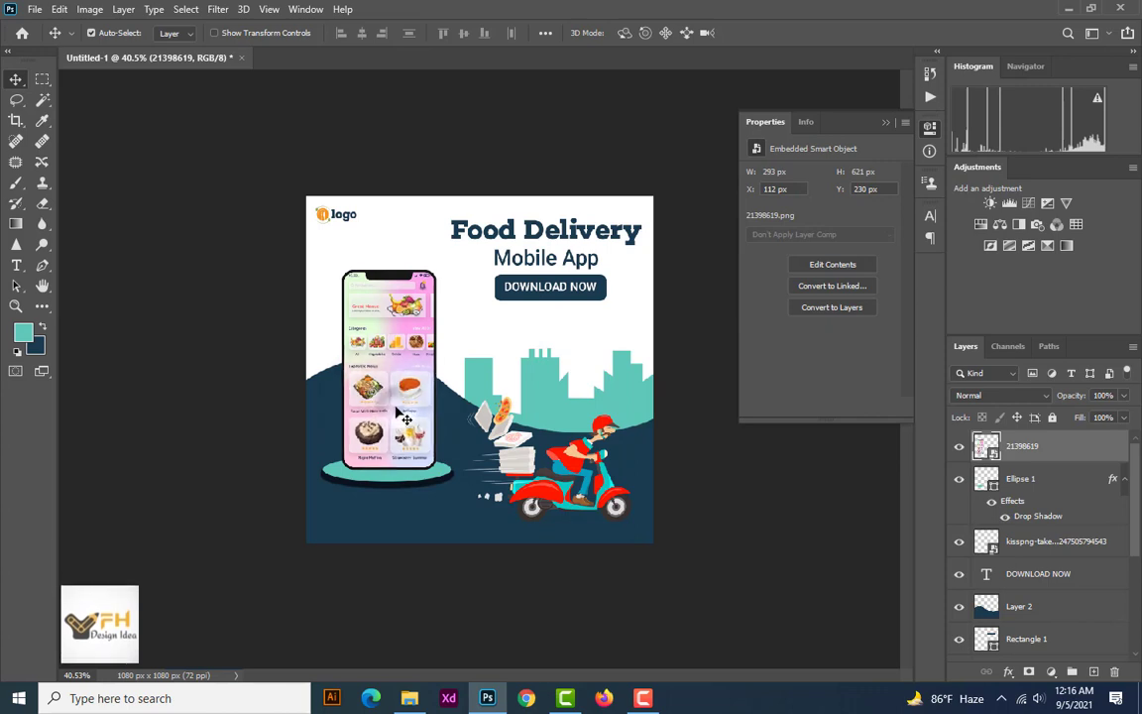
# Change the colour of the ellipse's drop shadow to the grey 5f6161
pyautogui.click(448, 488)
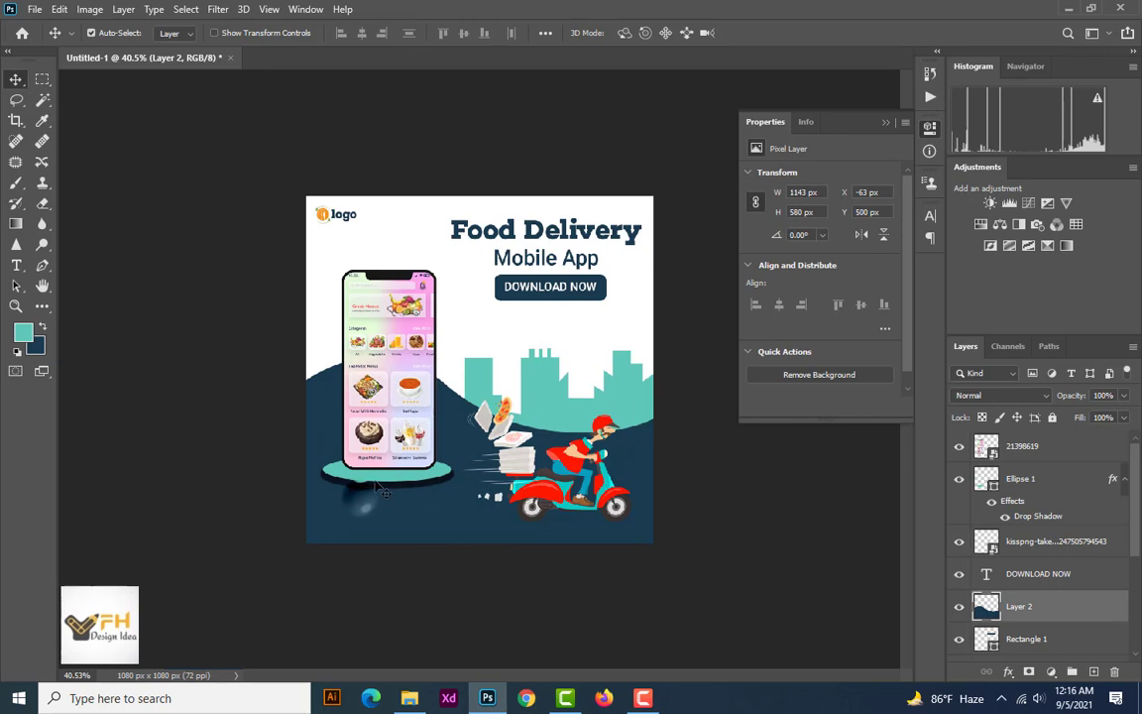
pyautogui.click(1009, 480)
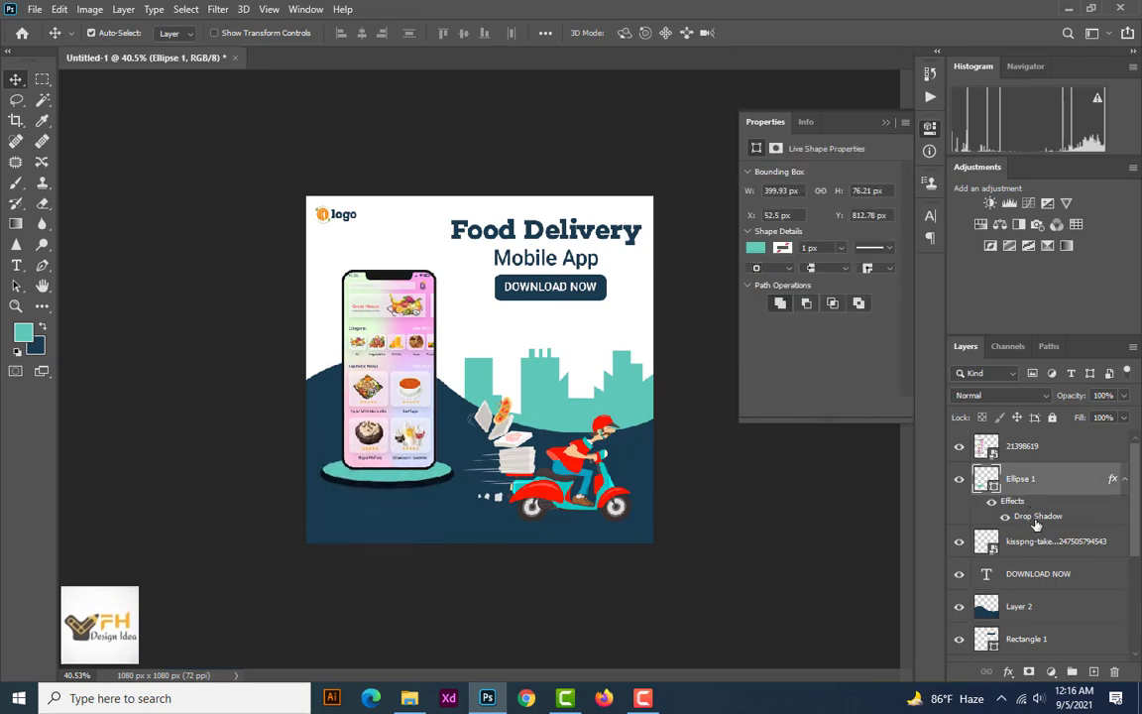
pyautogui.doubleClick(1036, 517)
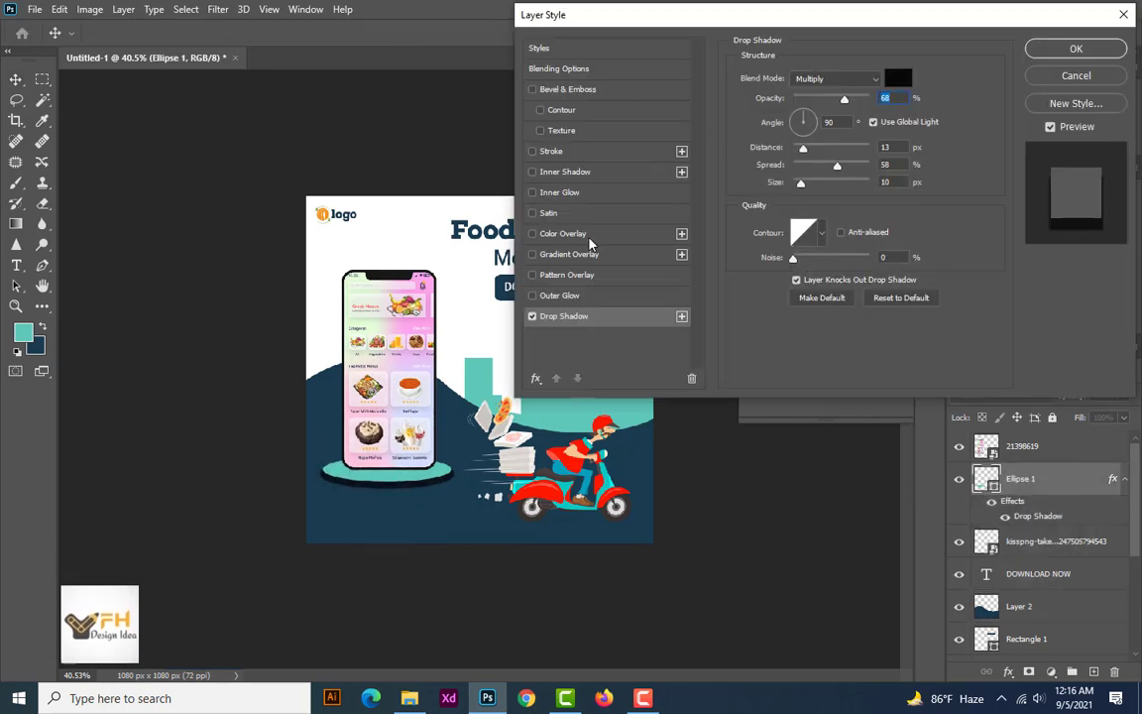
pyautogui.click(899, 79)
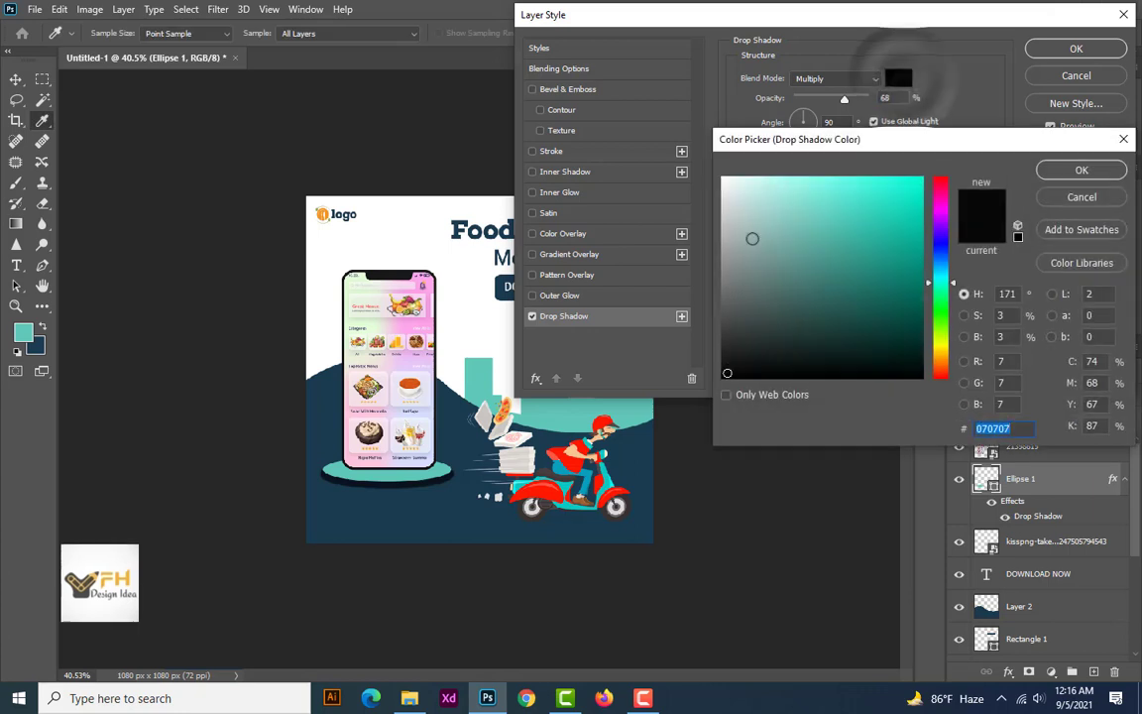
pyautogui.moveTo(729, 324); pyautogui.dragTo(725, 301)
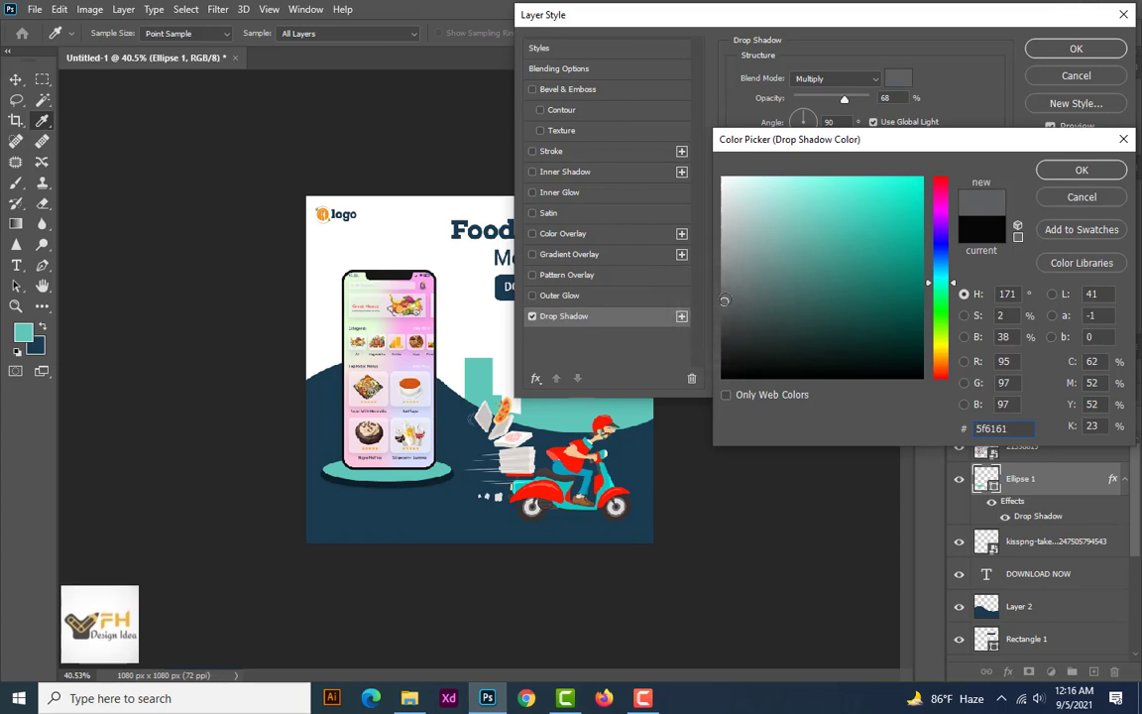
pyautogui.click(1082, 171)
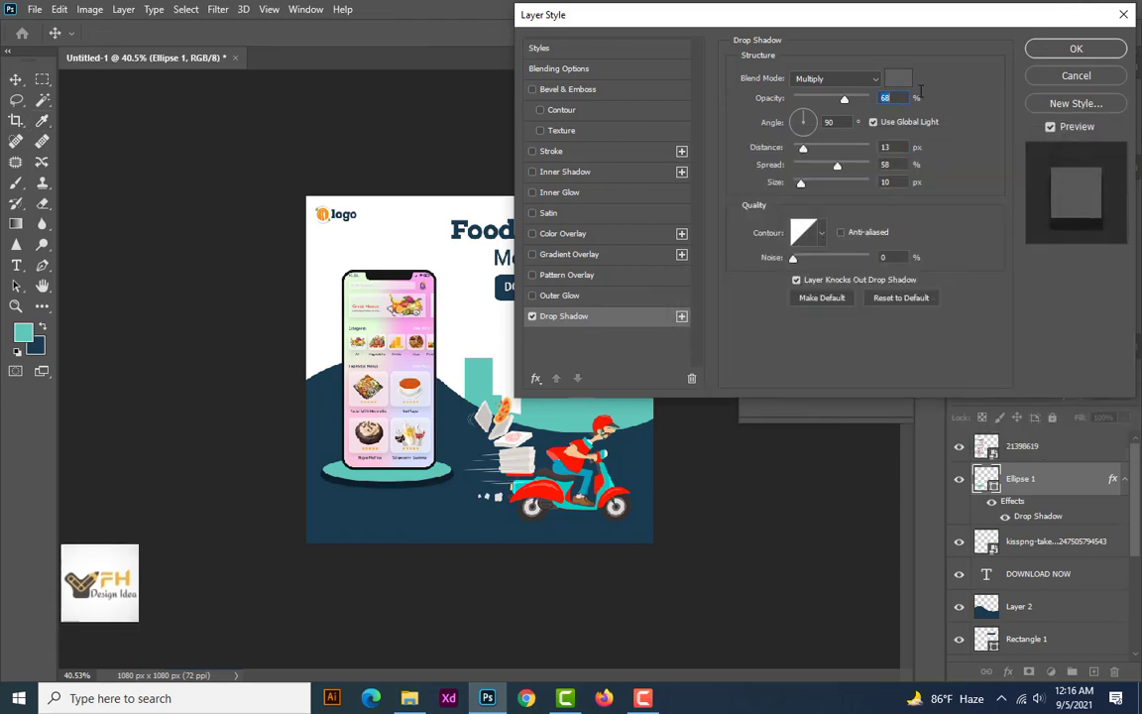
pyautogui.click(1074, 48)
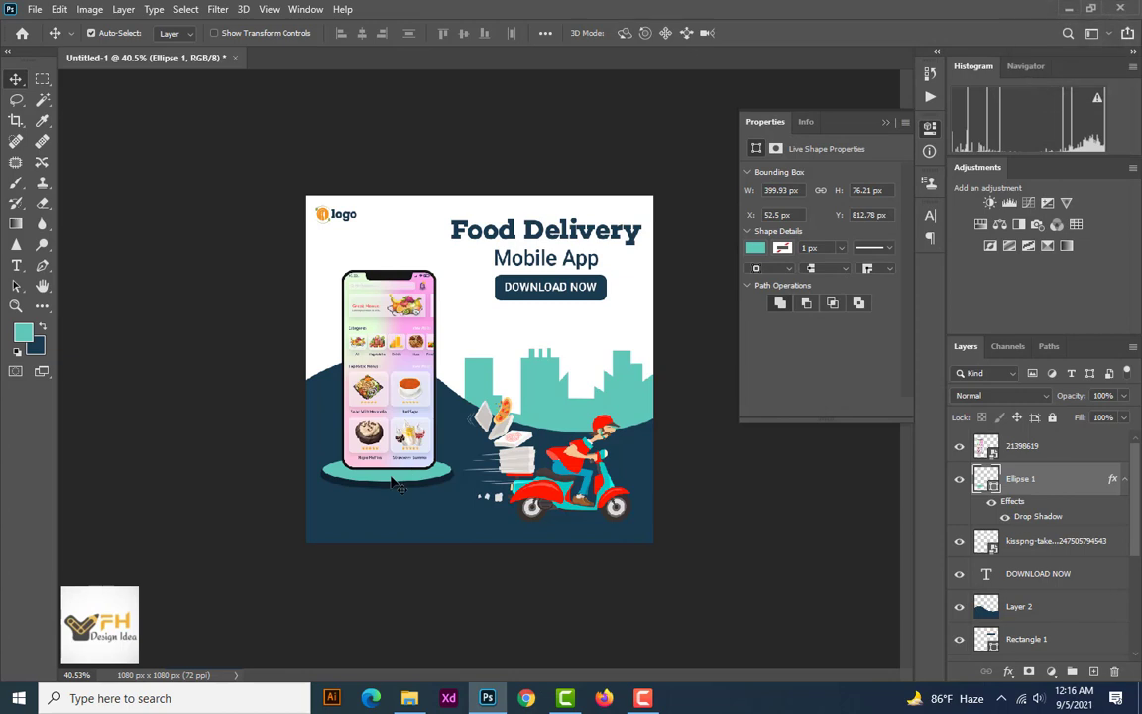
# Set the ellipse's fill to the teal 61c7b9 sampled from the skyline
pyautogui.click(756, 248)
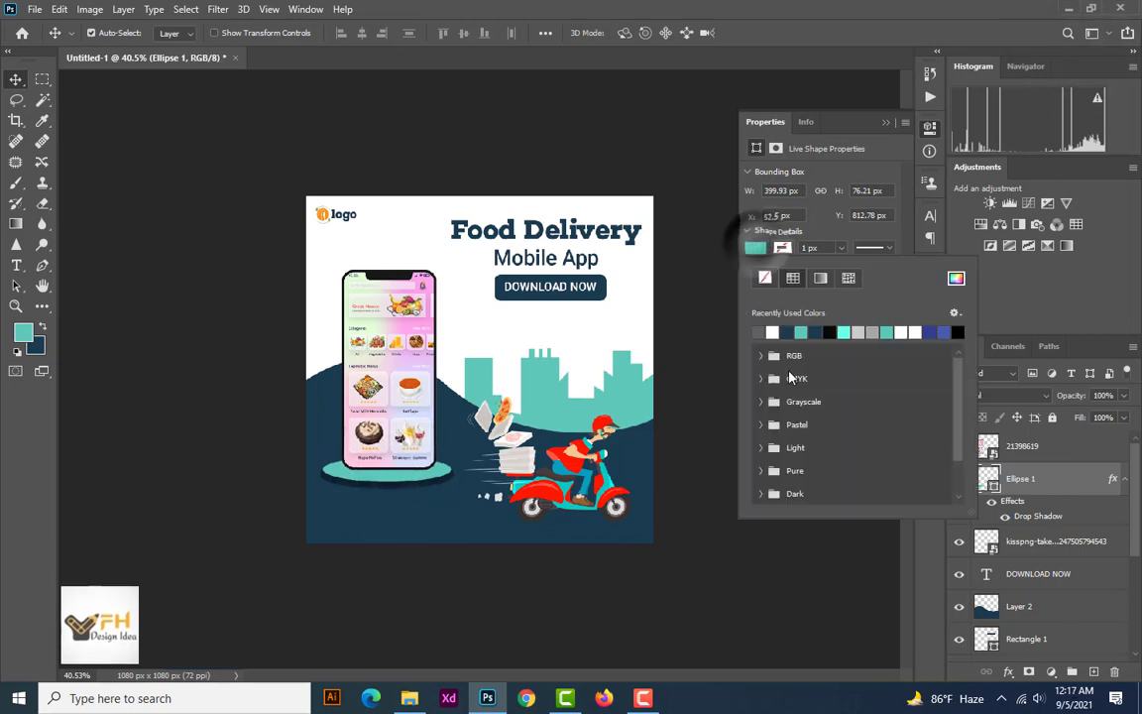
pyautogui.click(815, 332)
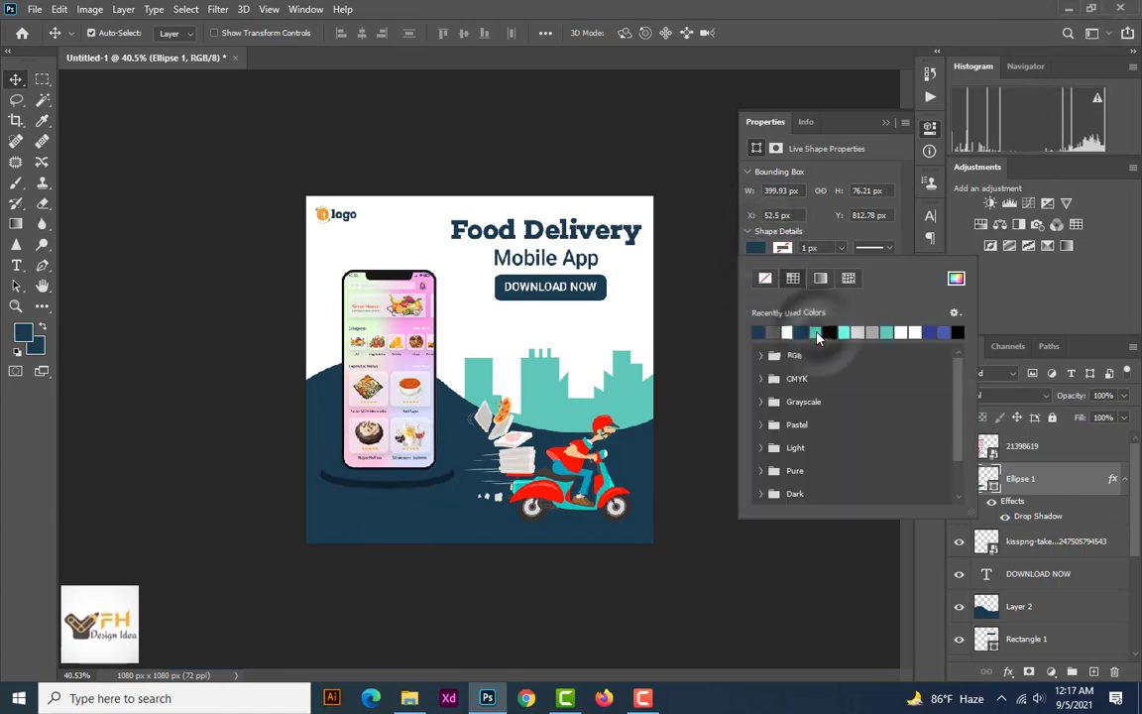
pyautogui.click(829, 331)
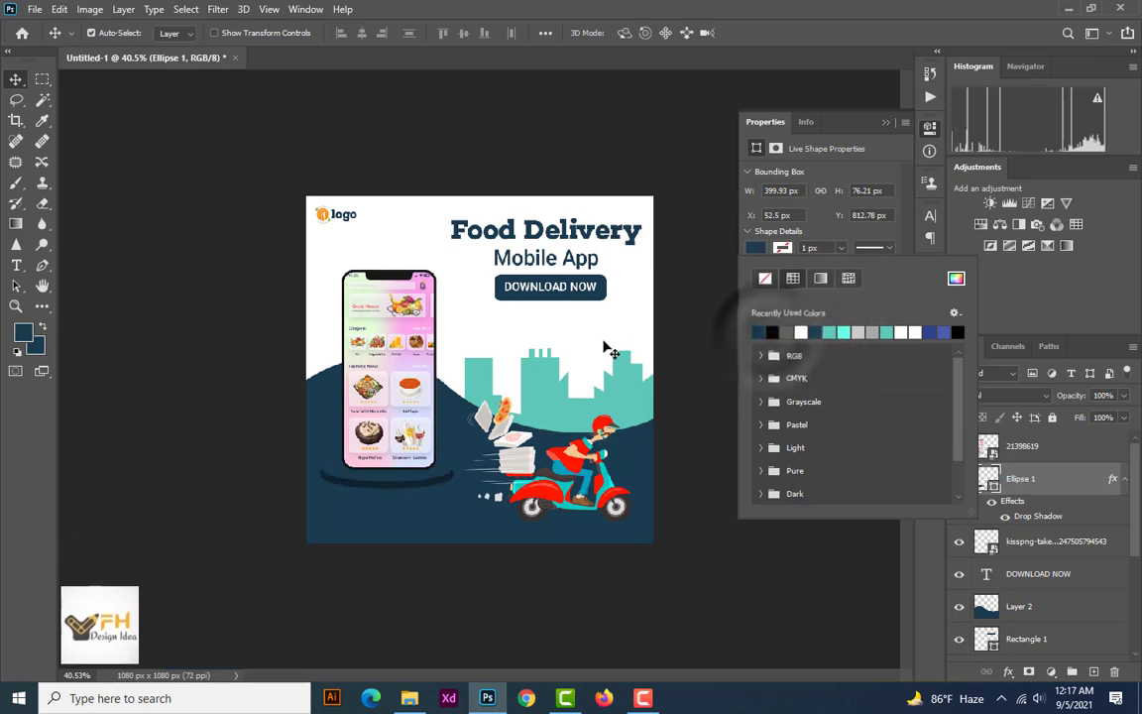
pyautogui.click(954, 280)
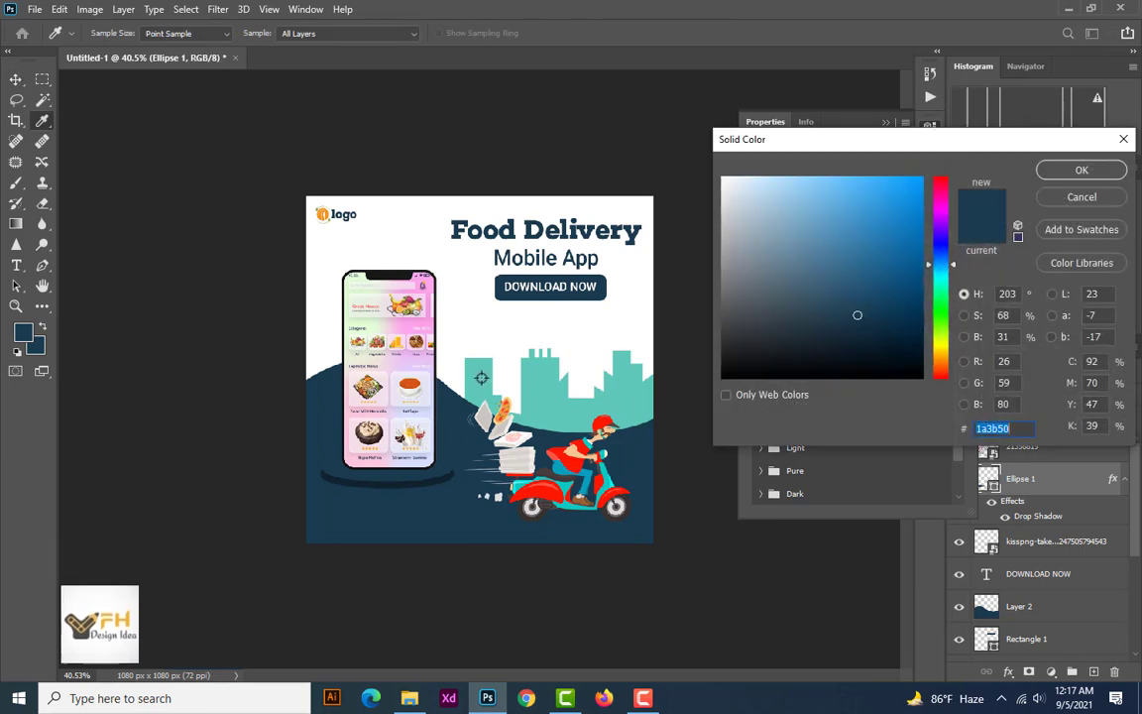
pyautogui.click(480, 378)
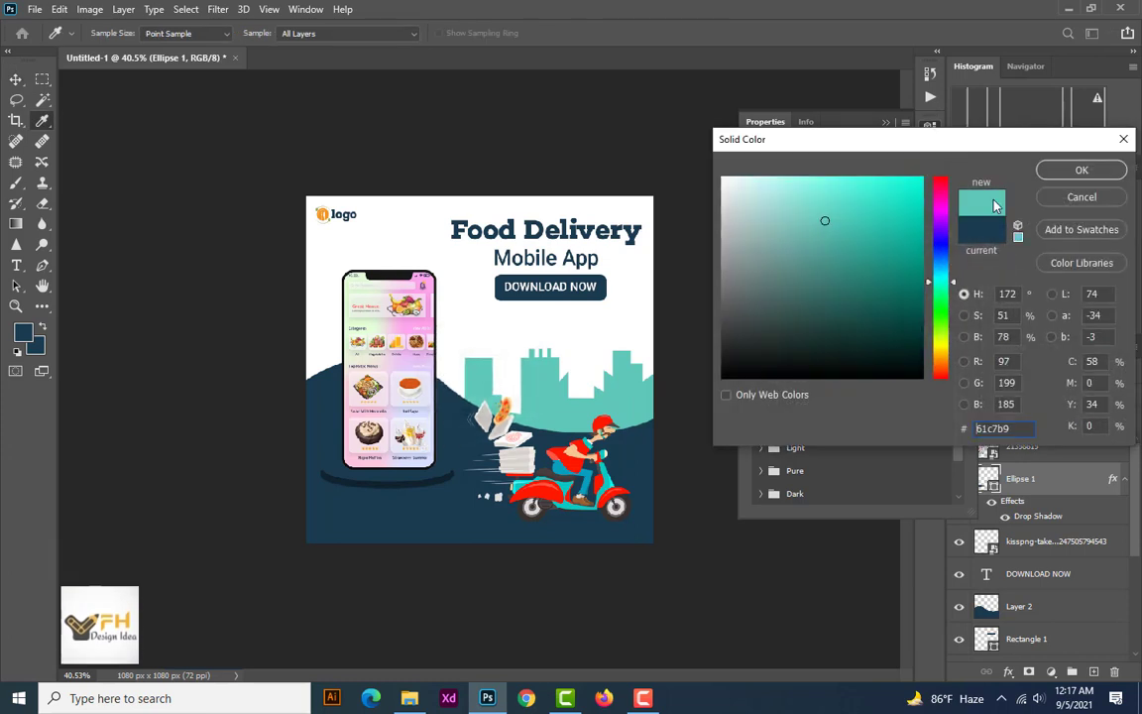
pyautogui.click(1082, 170)
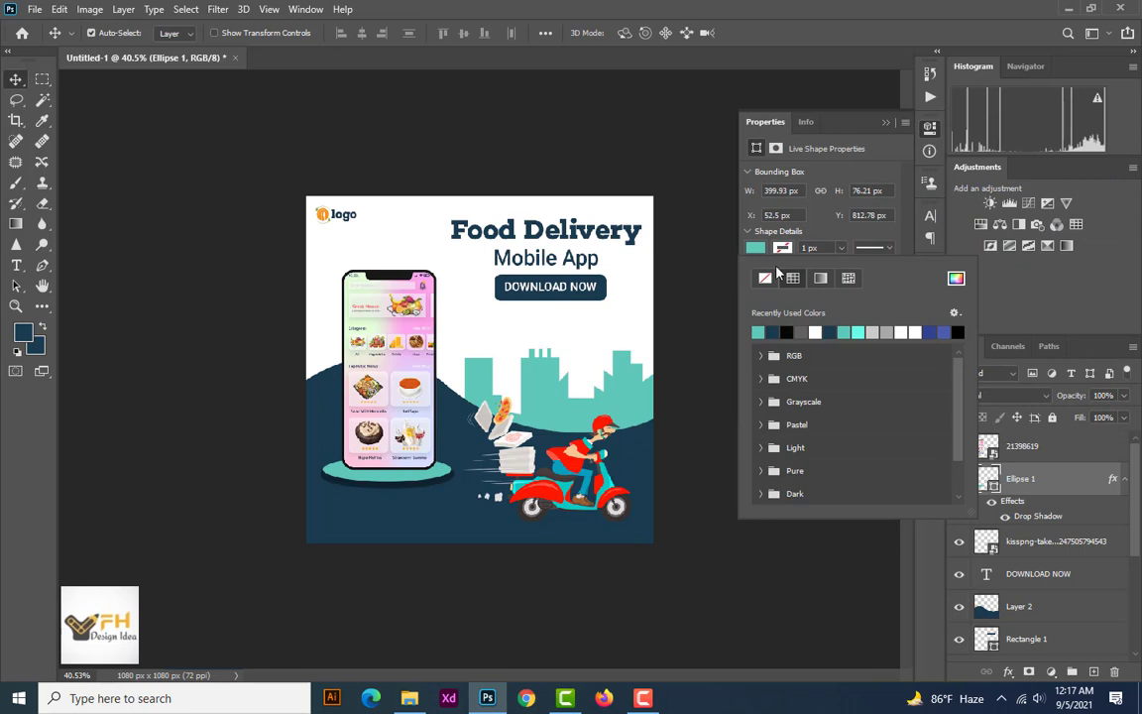
pyautogui.hotkey('ctrl', '-')
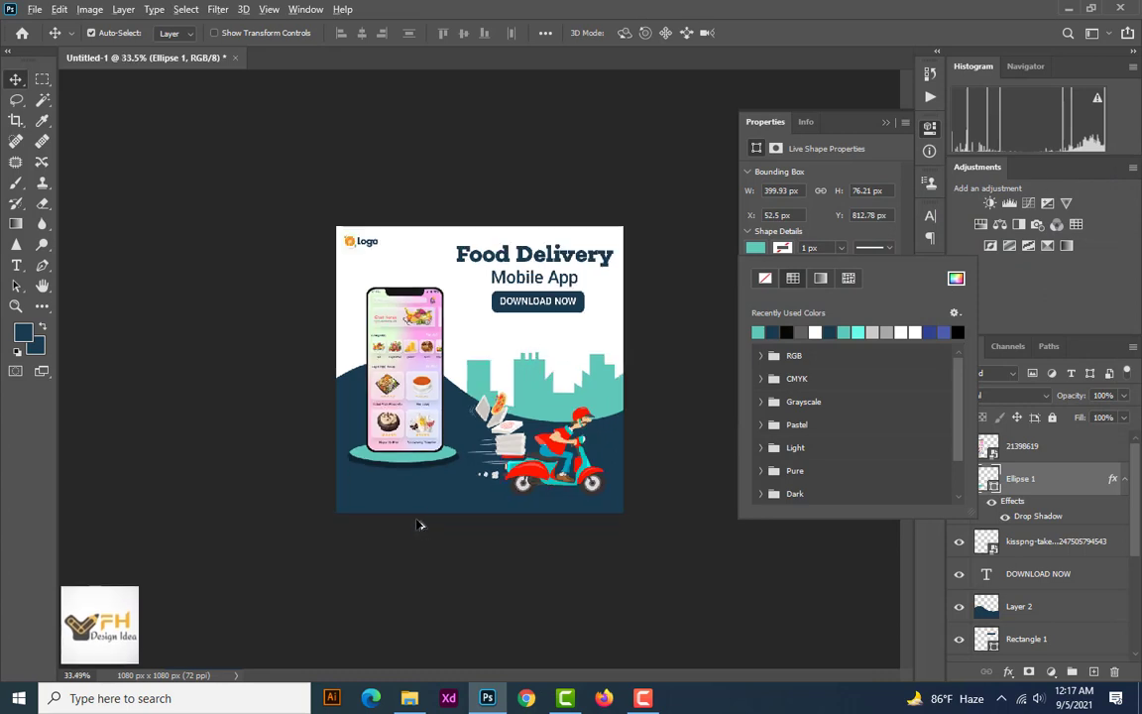
pyautogui.scroll(5, 416, 519)
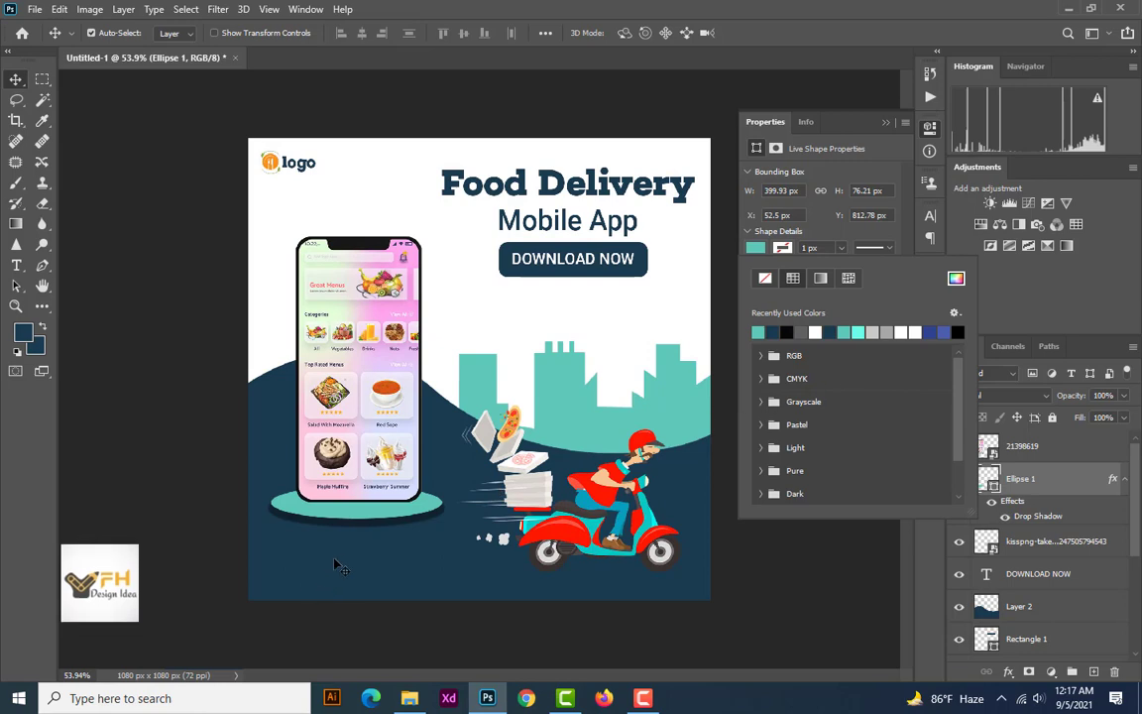
pyautogui.scroll(-2, 357, 548)
pyautogui.scroll(2, 362, 550)
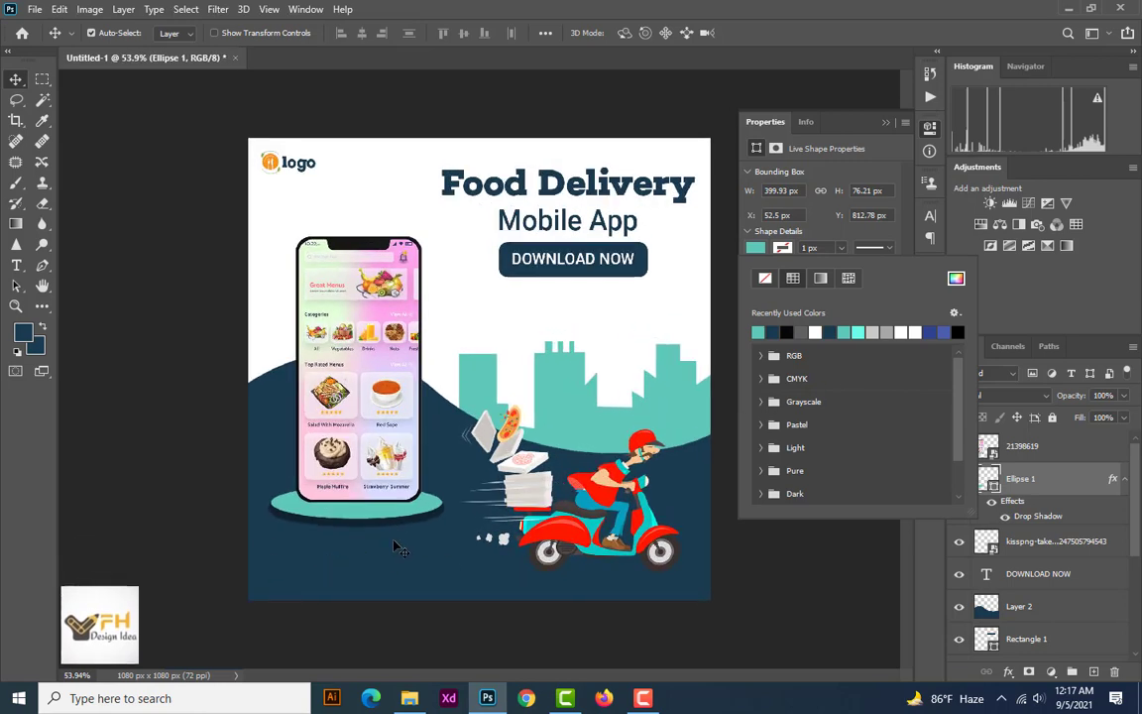
# Add a drop shadow to the phone mockup layer, coloured teal 61c7b9 sampled from the skyline
pyautogui.click(1055, 446)
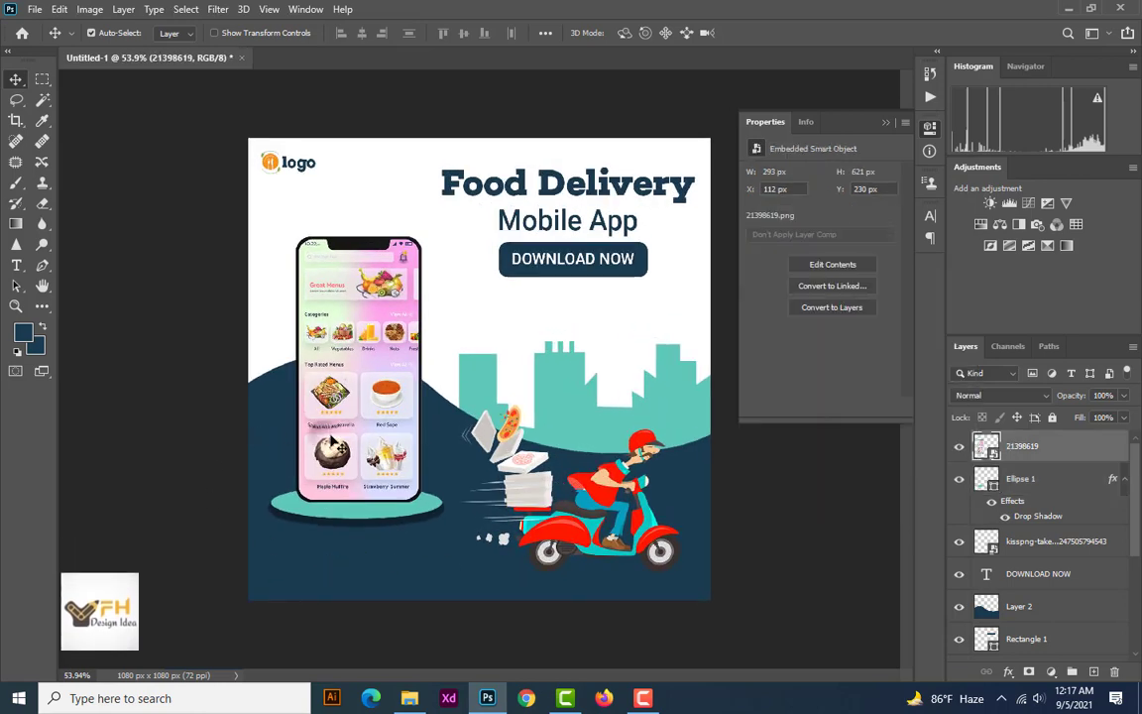
pyautogui.rightClick(1065, 448)
pyautogui.click(927, 15)
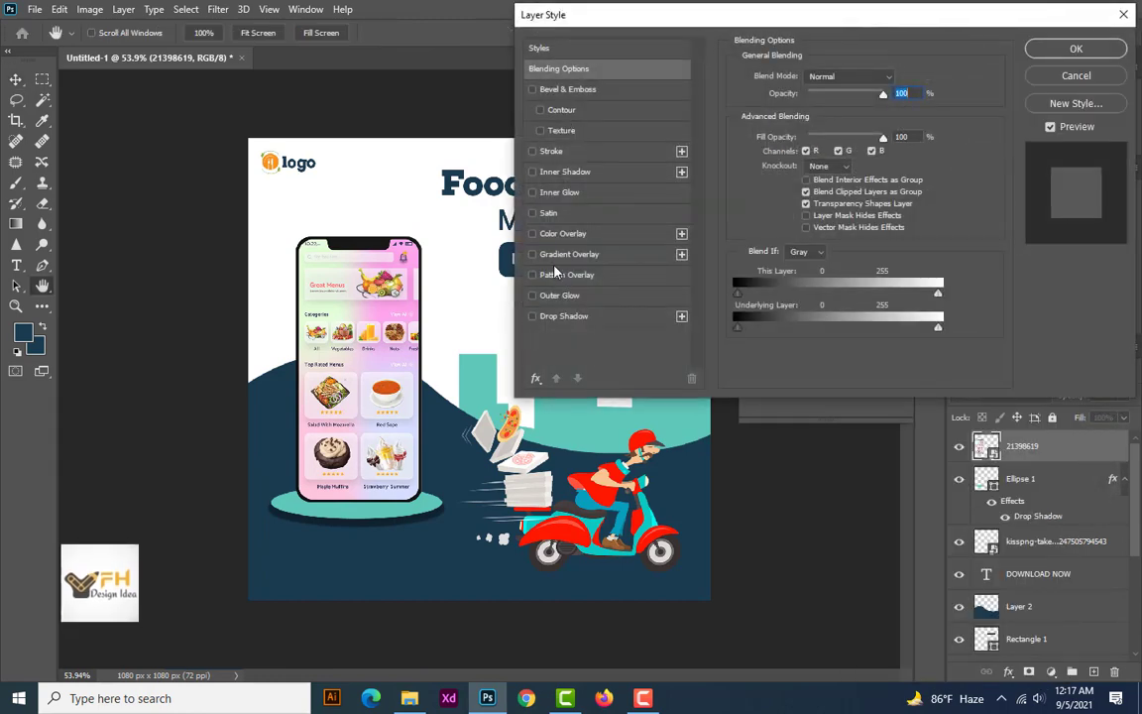
pyautogui.click(561, 318)
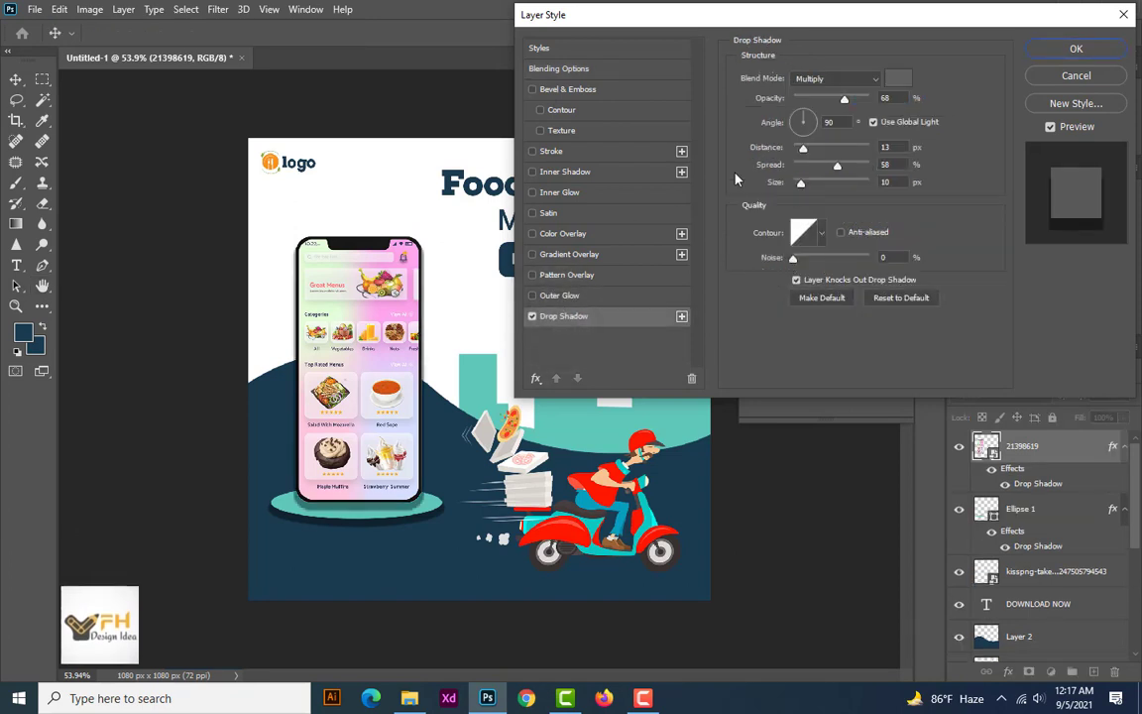
pyautogui.click(898, 78)
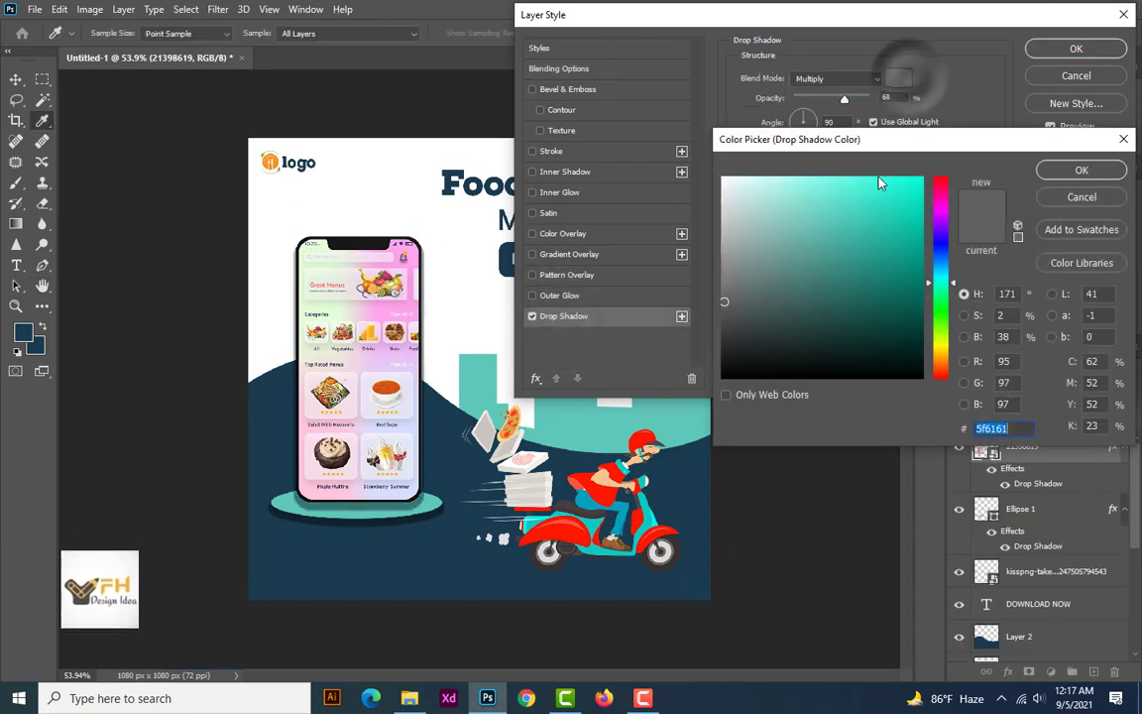
pyautogui.click(476, 375)
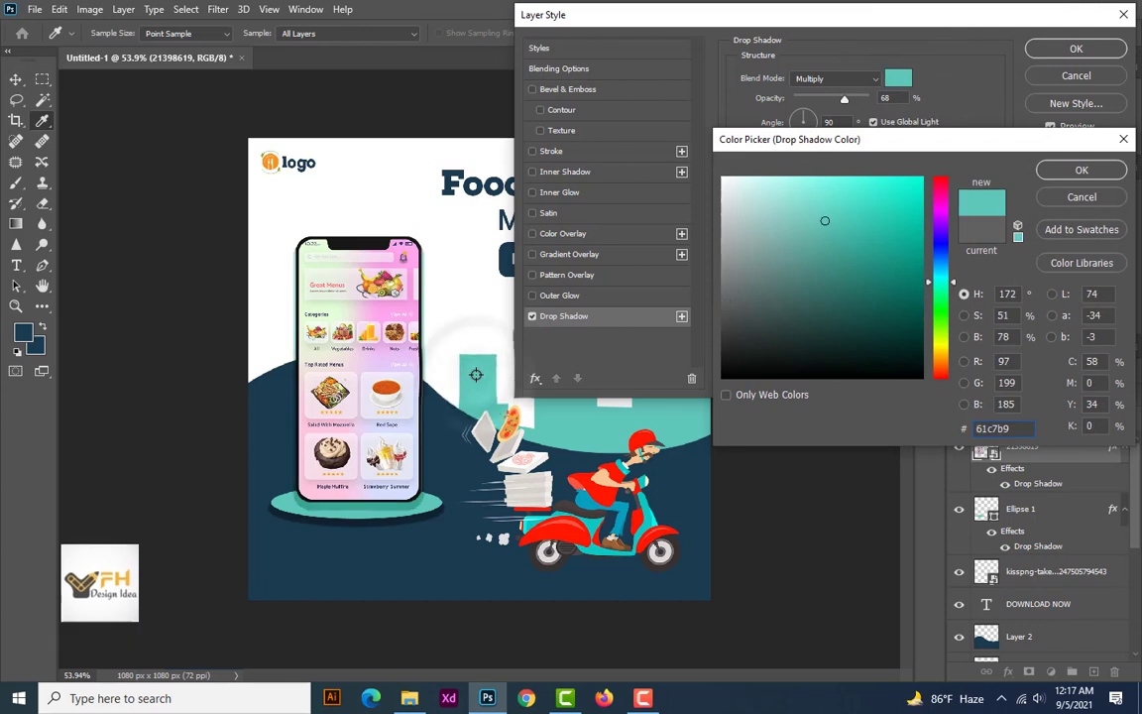
pyautogui.click(1080, 171)
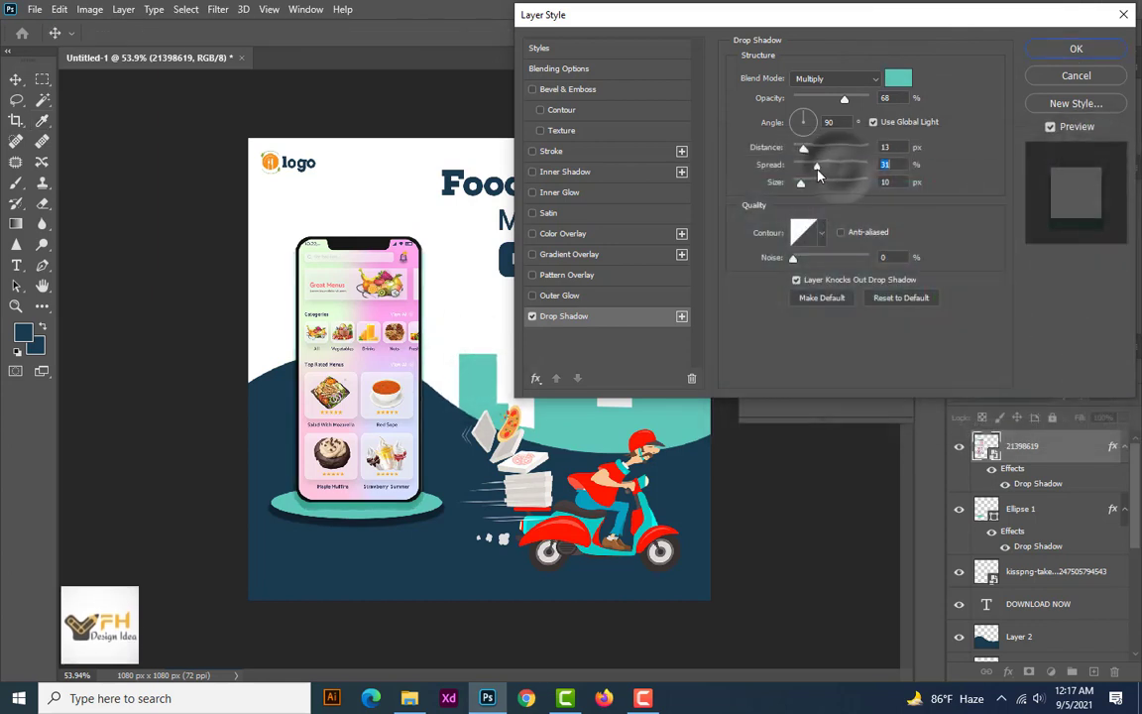
# Set the phone's drop shadow to 50% opacity, 51° angle, 23% spread and 10 px size, and apply it
pyautogui.moveTo(818, 173); pyautogui.dragTo(804, 176)
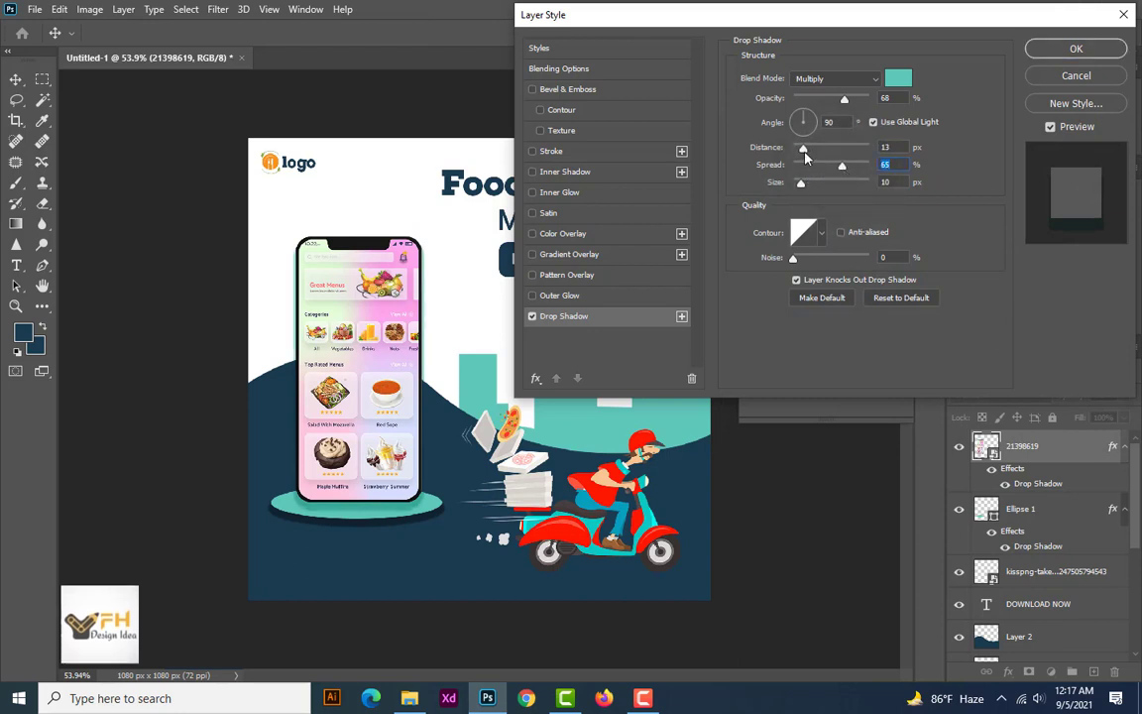
pyautogui.moveTo(844, 100); pyautogui.dragTo(832, 103)
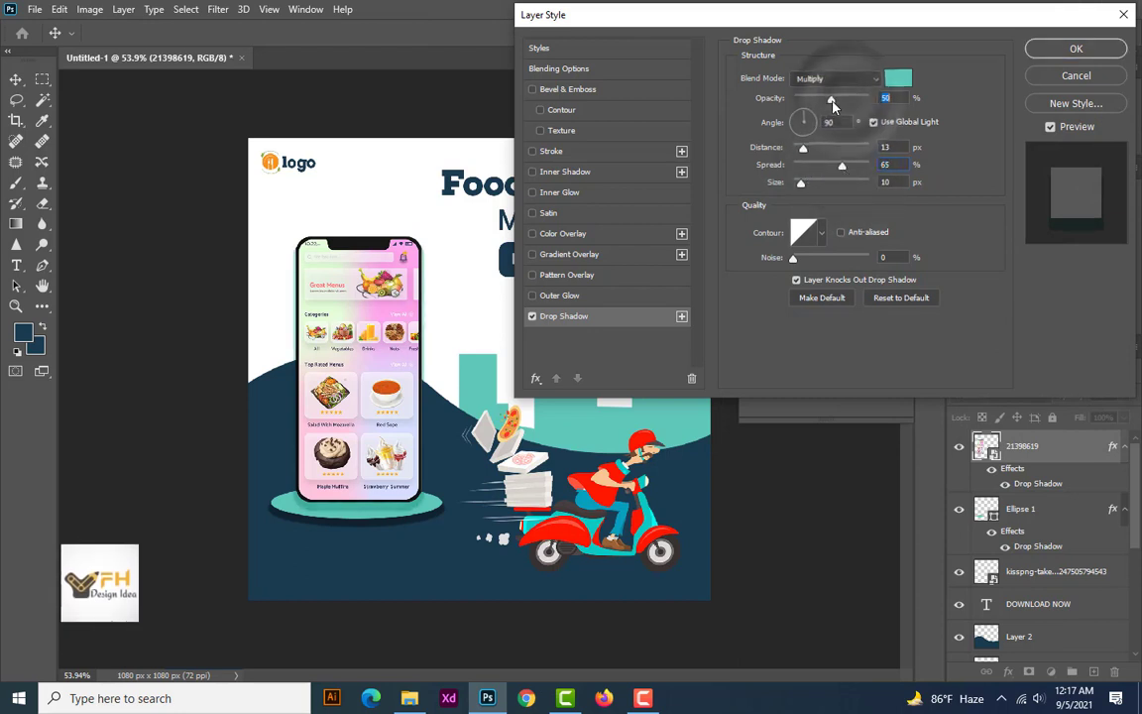
pyautogui.moveTo(800, 184)
pyautogui.mouseDown()
pyautogui.moveTo(815, 187)
pyautogui.moveTo(804, 187)
pyautogui.mouseUp()
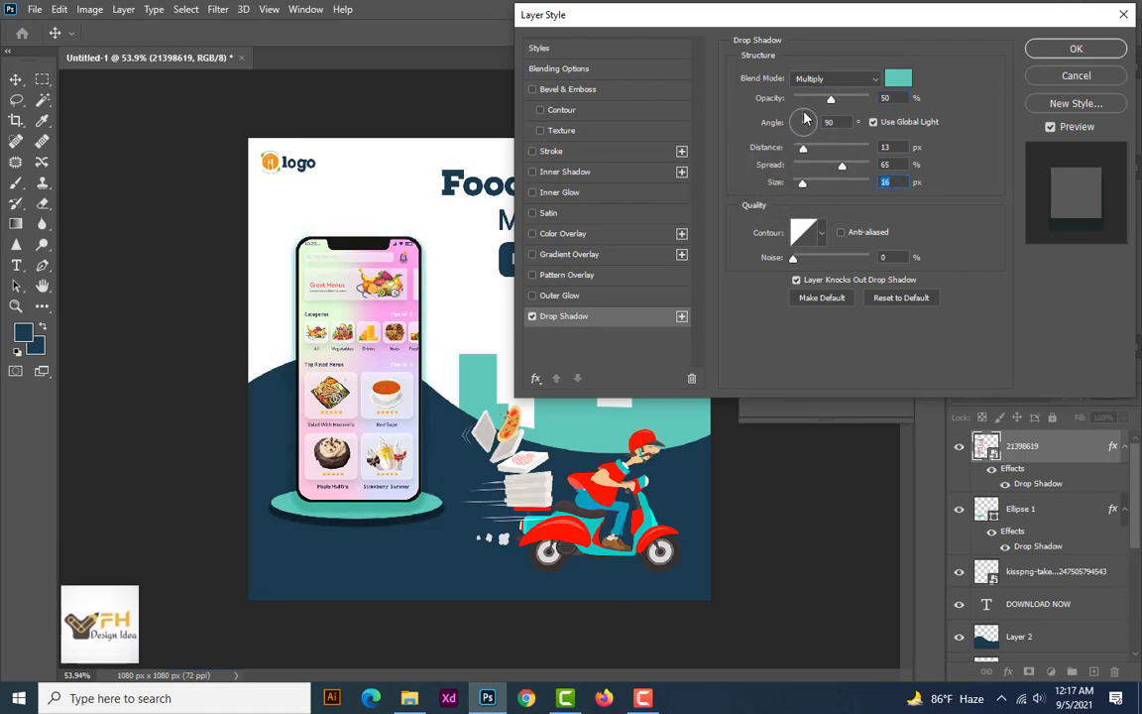
pyautogui.click(814, 111)
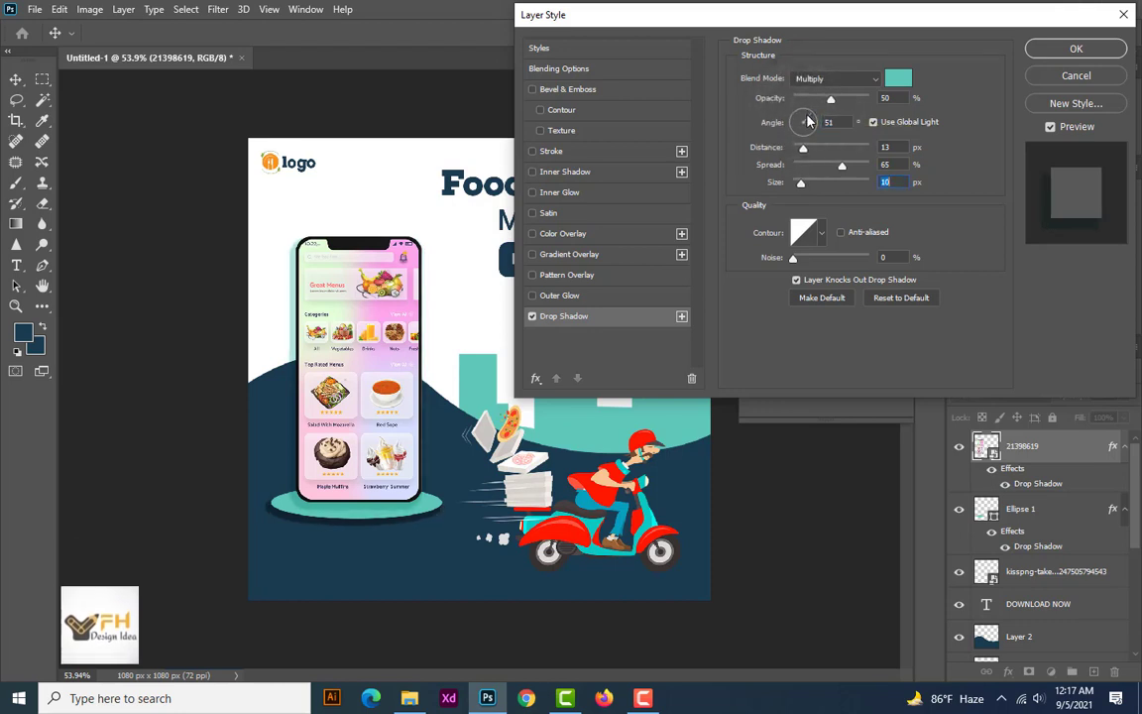
pyautogui.moveTo(841, 171); pyautogui.dragTo(811, 172)
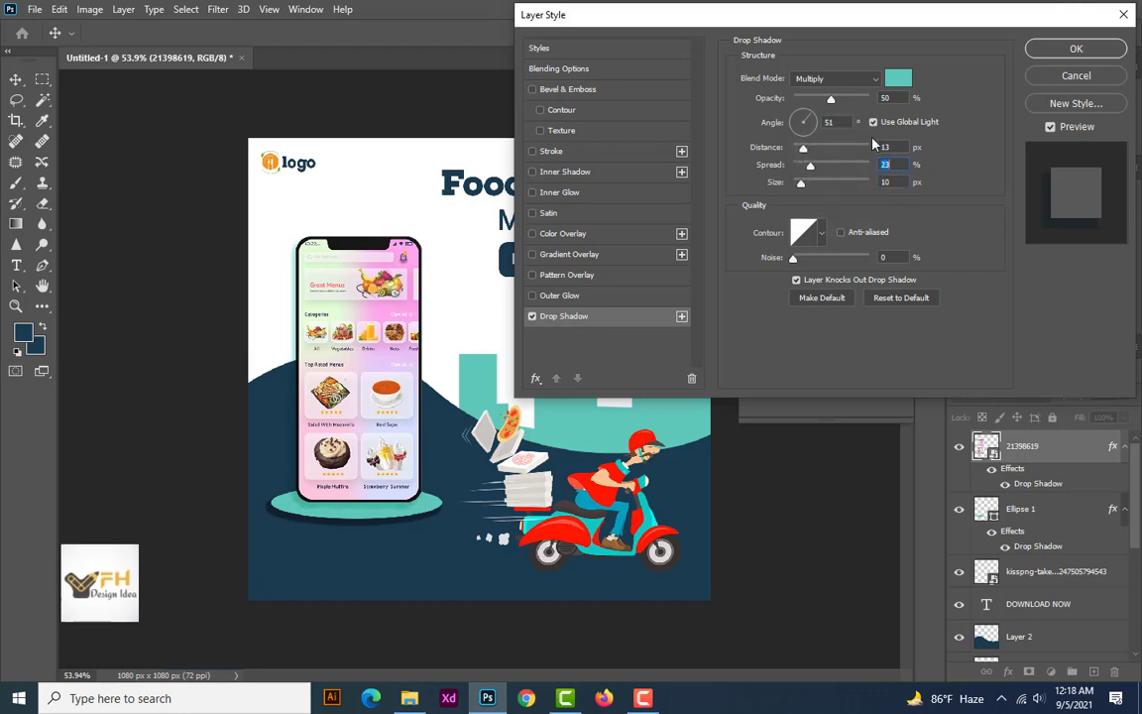
pyautogui.click(1075, 49)
# Move the scooter rider about 36 px left towards the phone, keeping its vertical position
pyautogui.scroll(-1, 431, 436)
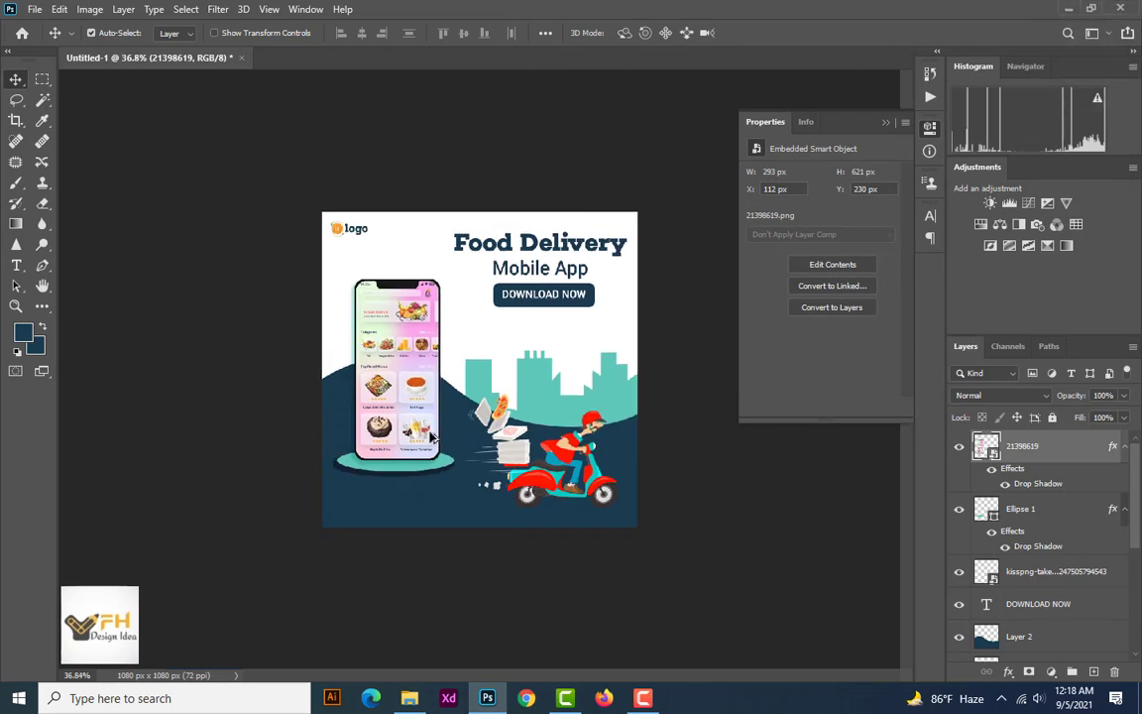
pyautogui.scroll(2, 431, 436)
pyautogui.scroll(-1, 433, 436)
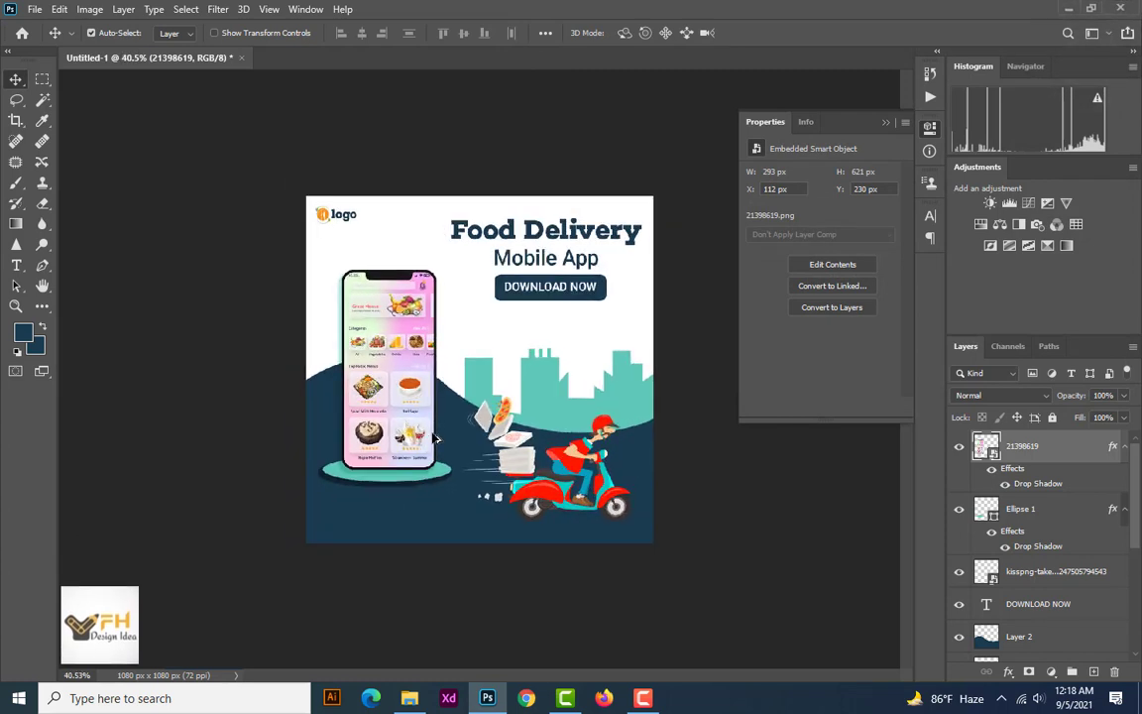
pyautogui.moveTo(512, 481); pyautogui.dragTo(506, 475)
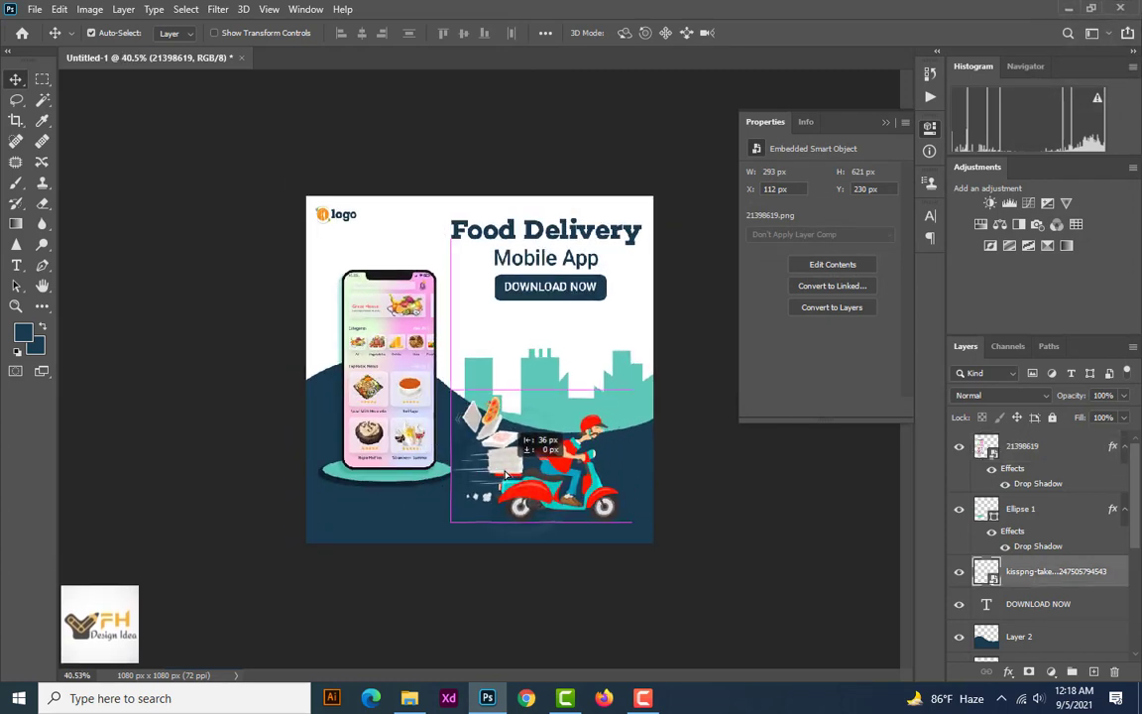
# Stretch the teal skyline leftwards and upwards to about 628 px wide and 295 px high
pyautogui.click(548, 401)
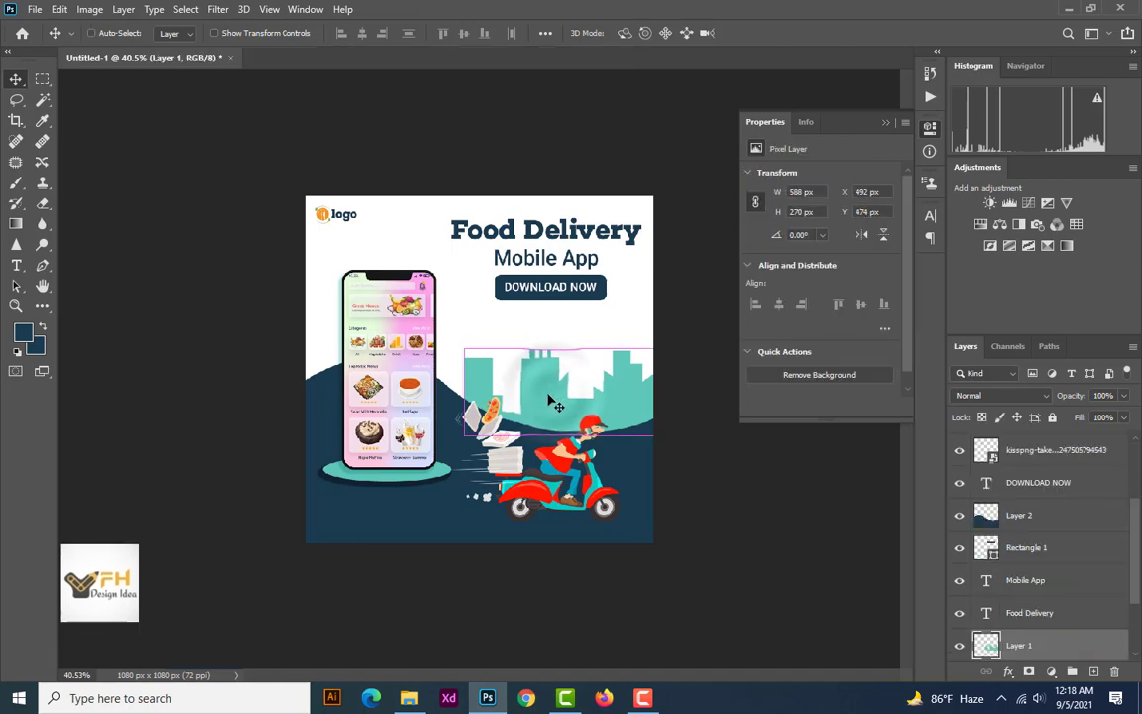
pyautogui.hotkey('ctrl', 't')
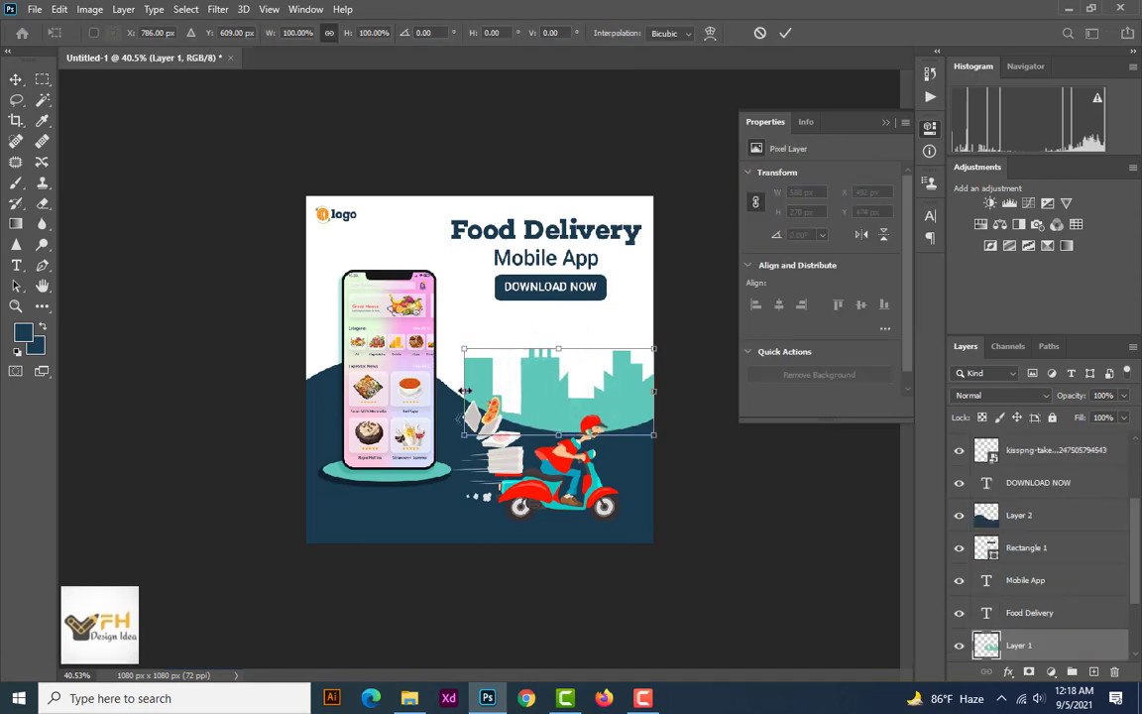
pyautogui.moveTo(465, 391); pyautogui.dragTo(453, 390)
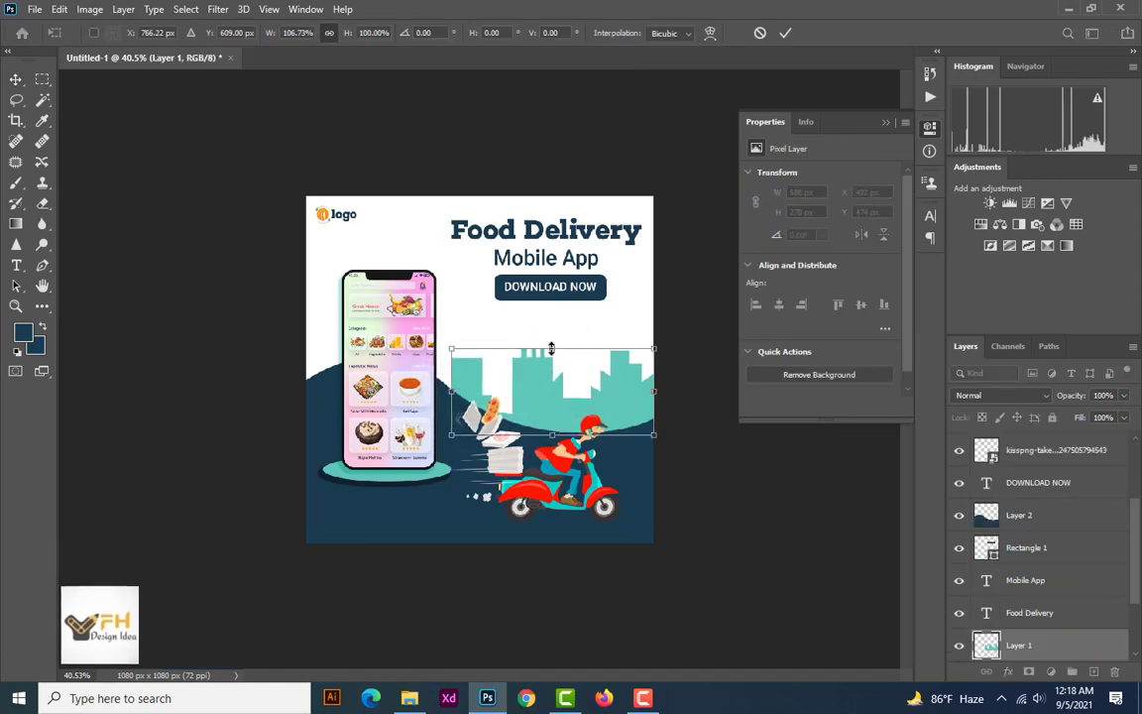
pyautogui.moveTo(552, 349); pyautogui.dragTo(551, 341)
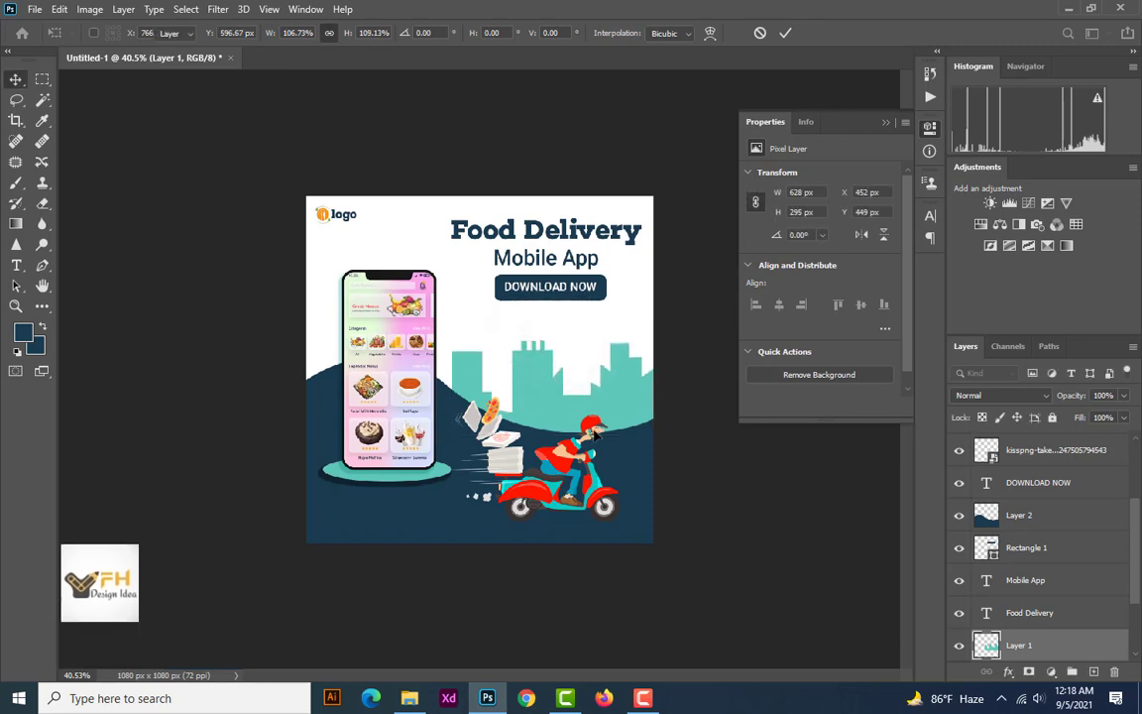
pyautogui.press('Return')
# Select the design's layers together and review the whole composition at different magnifications
pyautogui.moveTo(226, 120); pyautogui.dragTo(715, 588)
pyautogui.scroll(-4, 615, 513)
pyautogui.scroll(3, 538, 491)
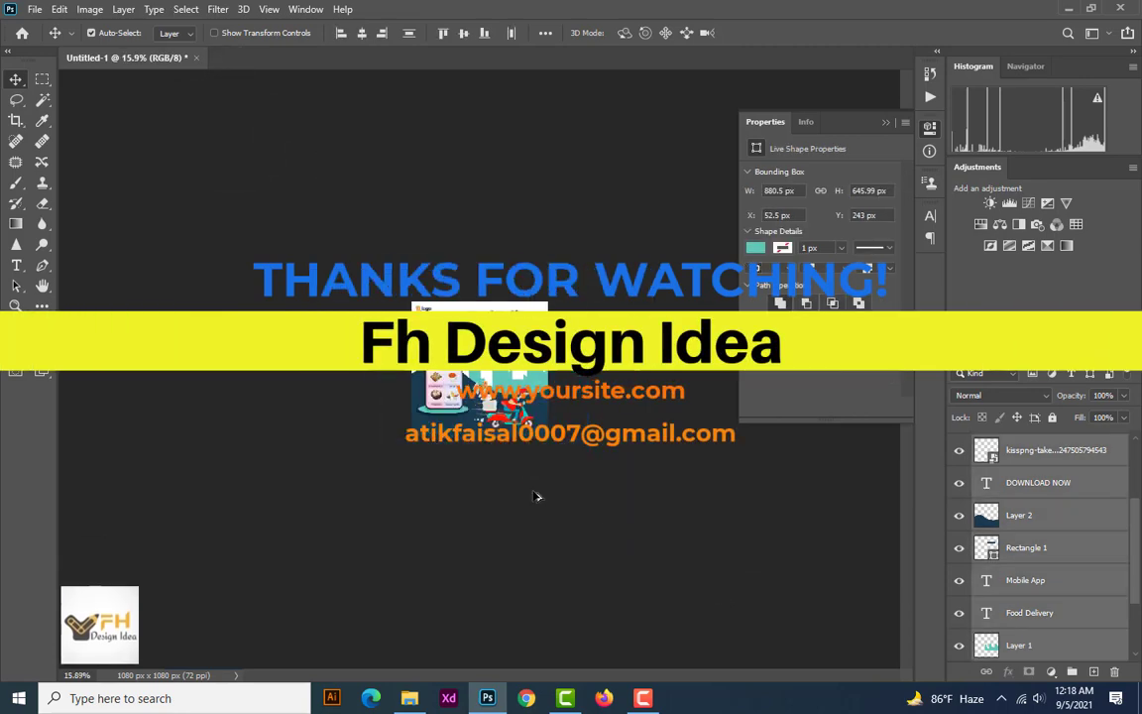
pyautogui.scroll(1, 585, 555)
pyautogui.scroll(-3, 574, 535)
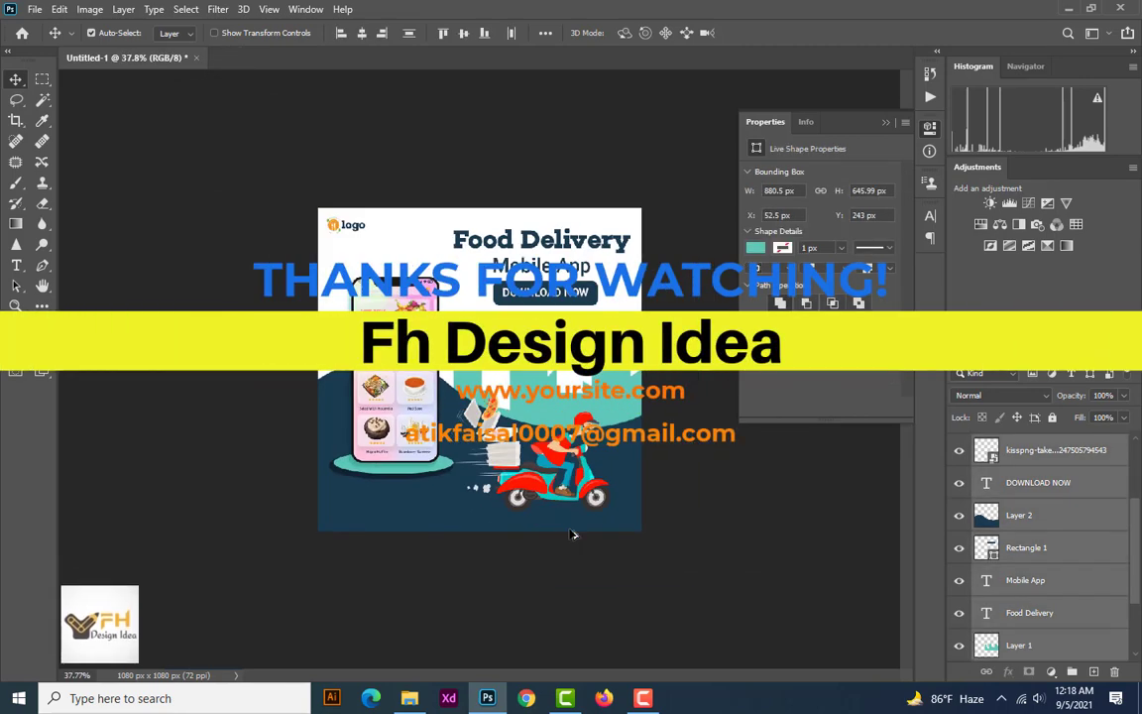
pyautogui.scroll(3, 571, 535)
pyautogui.scroll(3, 570, 535)
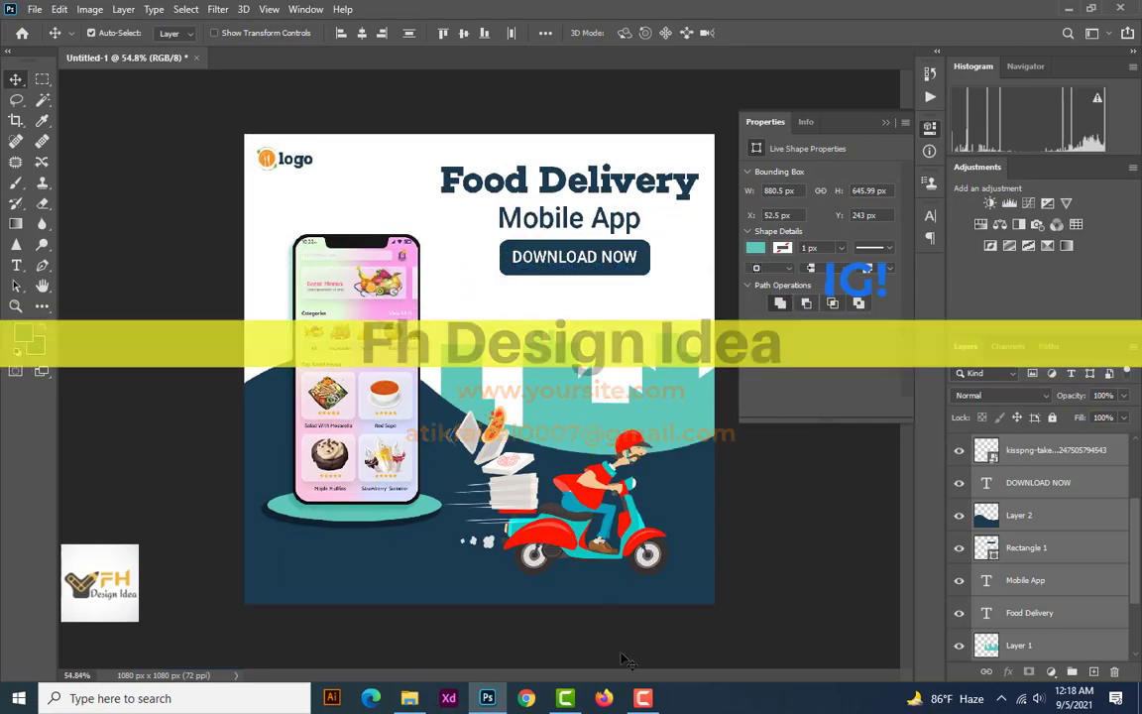